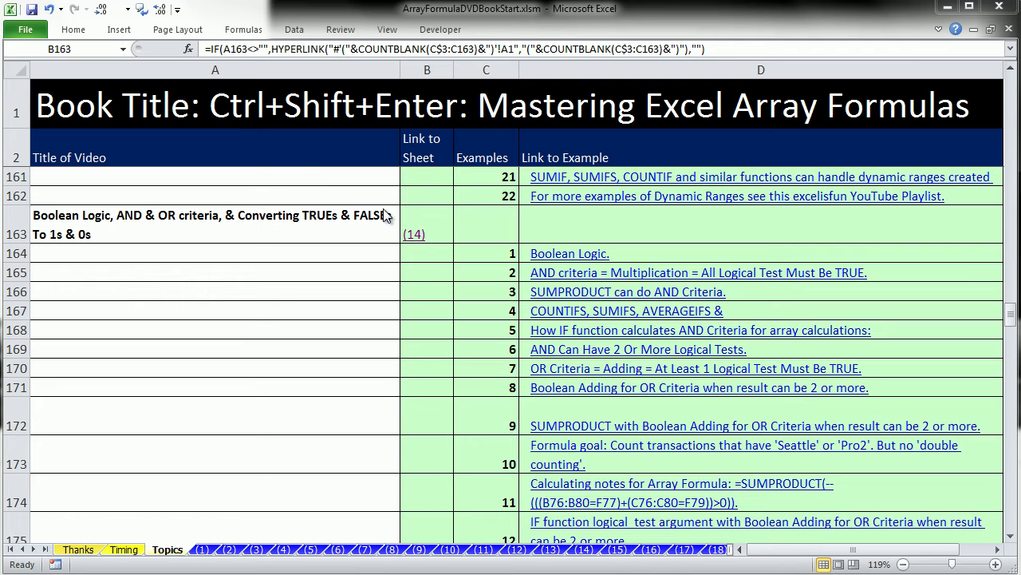
- Open sheet (14) for the Boolean Logic video and review the summary of the first 13 videos beside the examples
left_click(421, 234)
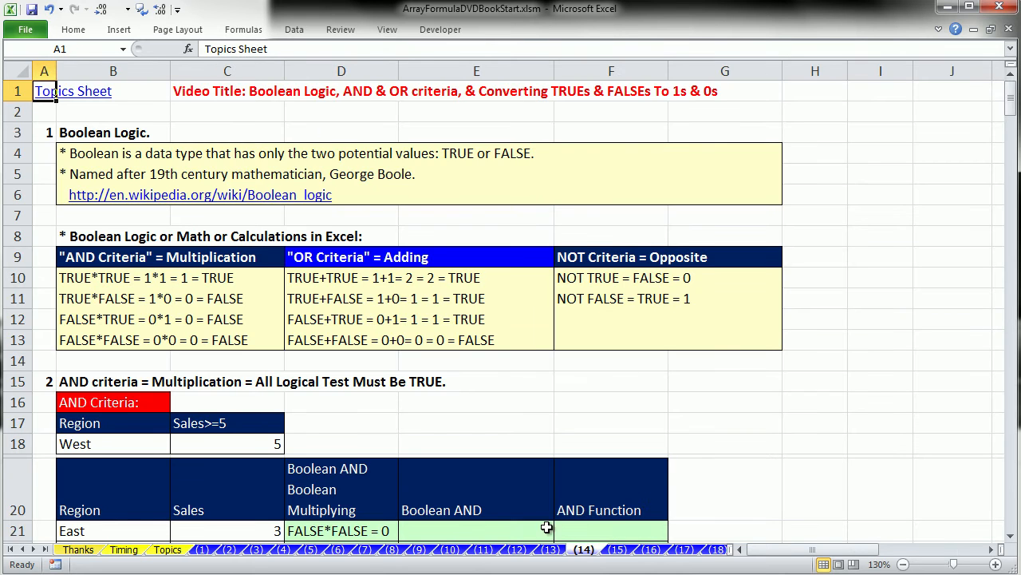
left_click_drag(788, 559, 874, 559)
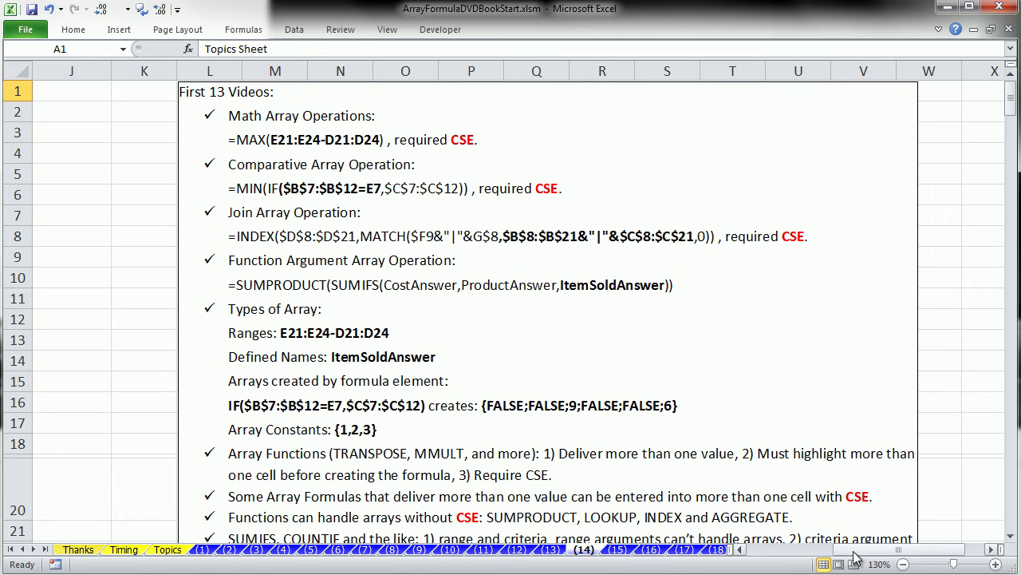
left_click_drag(860, 558, 660, 564)
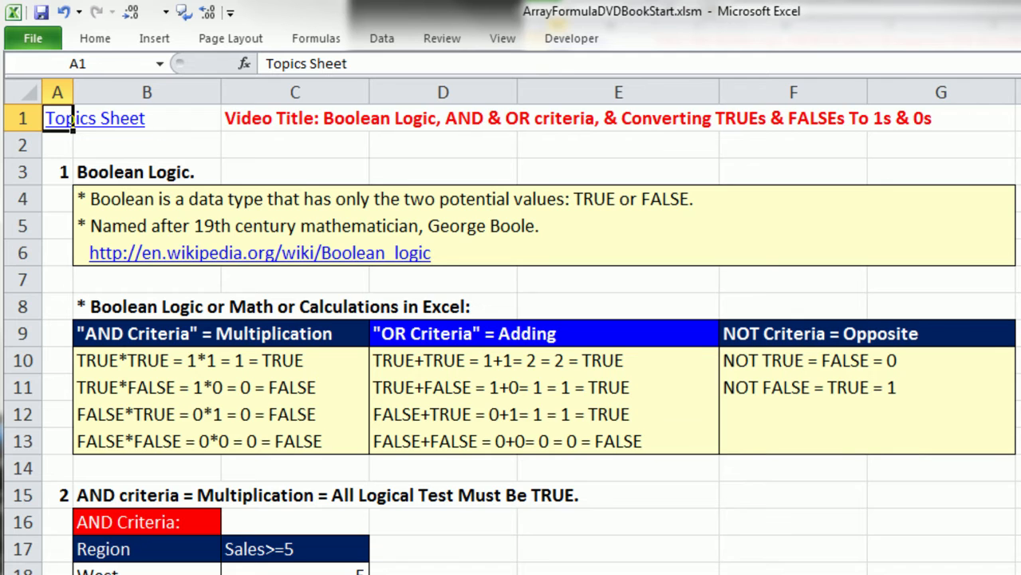
- Start an AND function formula in F21 with the region test B21=$B$18 as its first logical argument
scroll(511, 335, "down", 4)
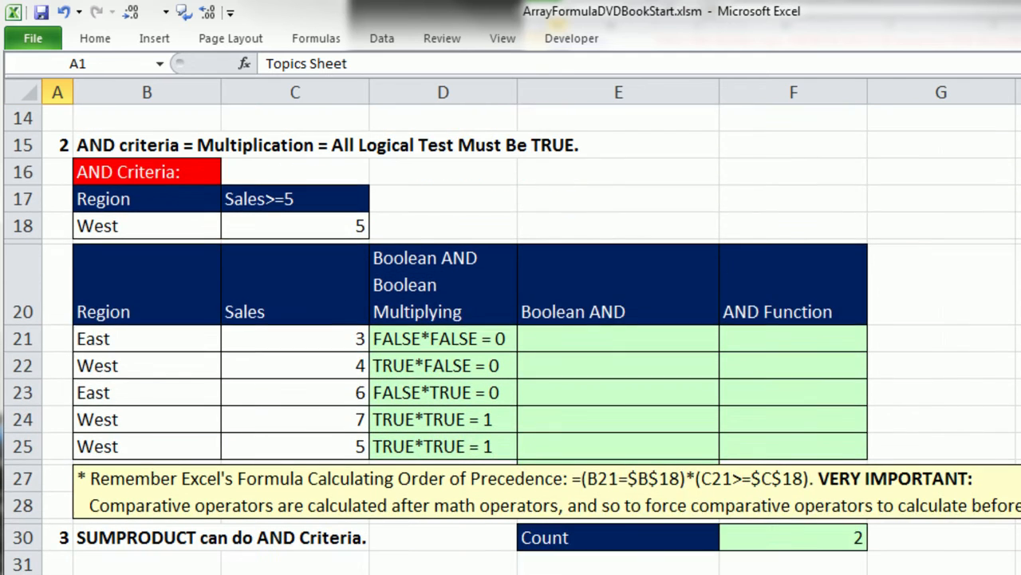
scroll(511, 335, "down", 1)
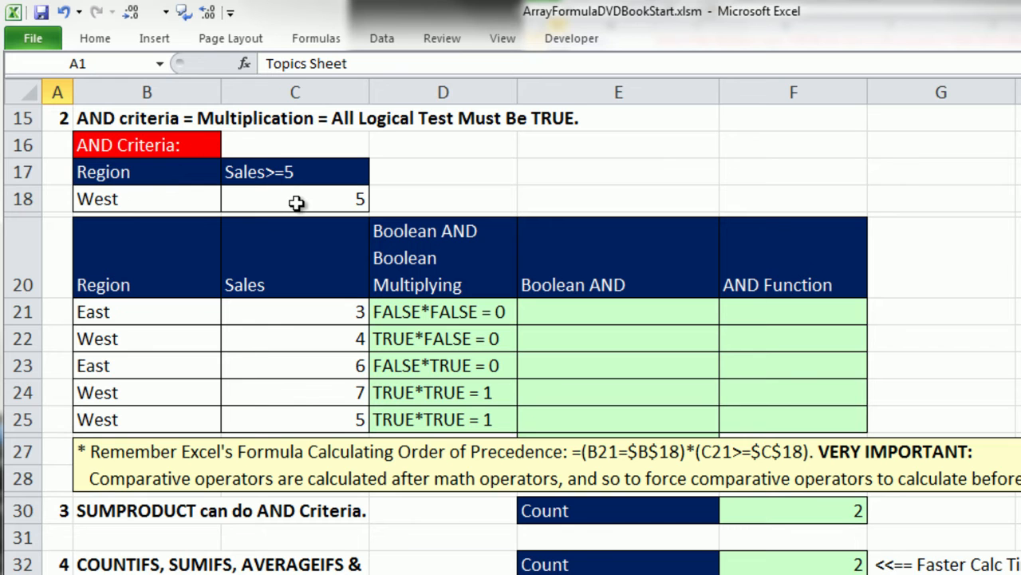
left_click(802, 313)
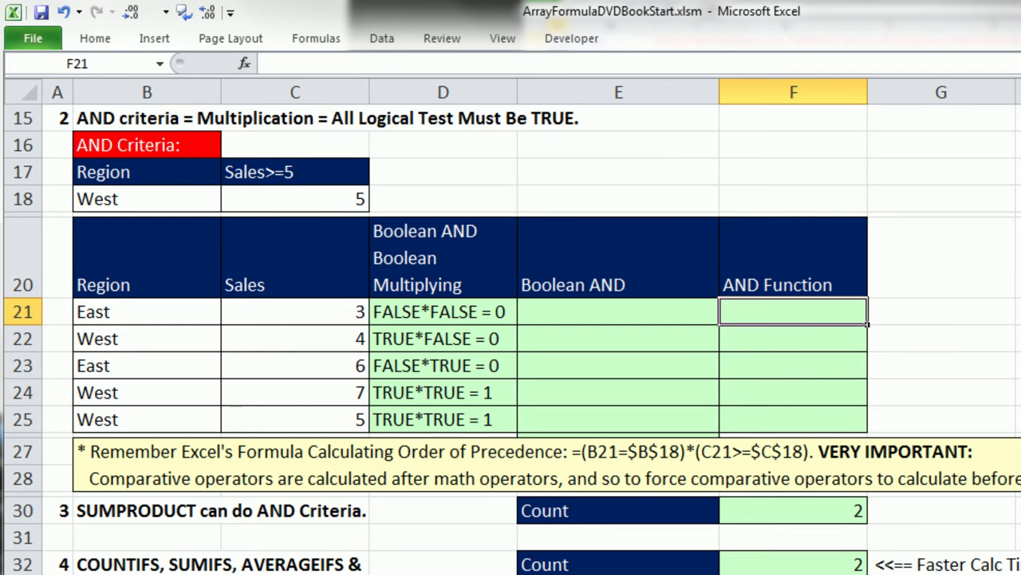
type("=an")
key("Tab")
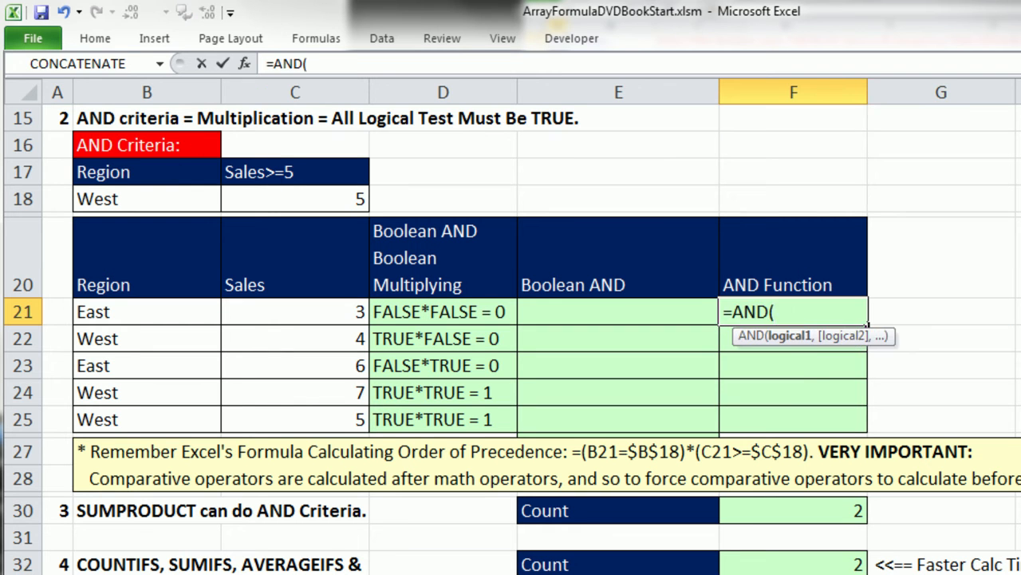
left_click(144, 314)
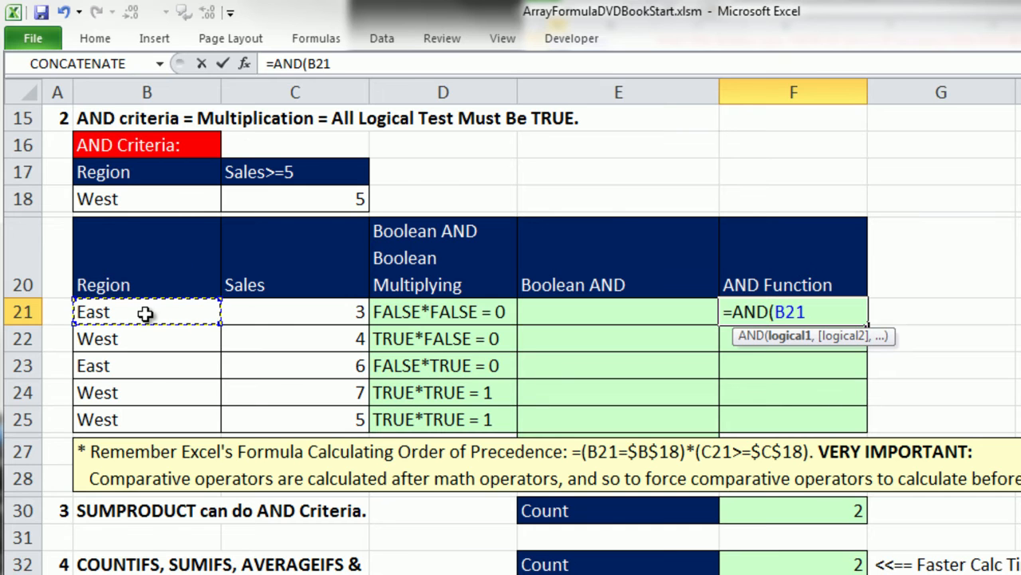
type("=")
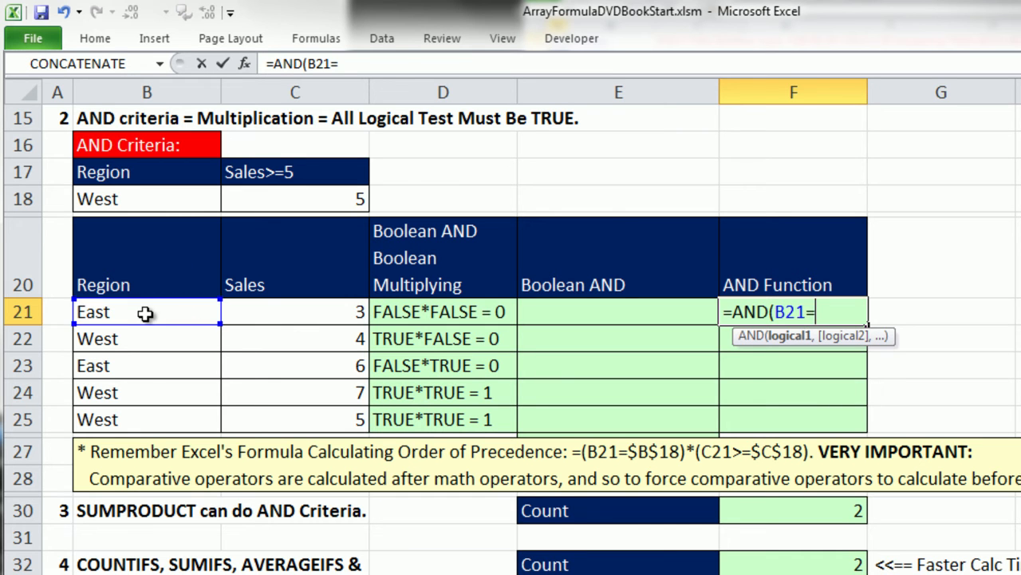
left_click(115, 200)
key("F4")
type(",")
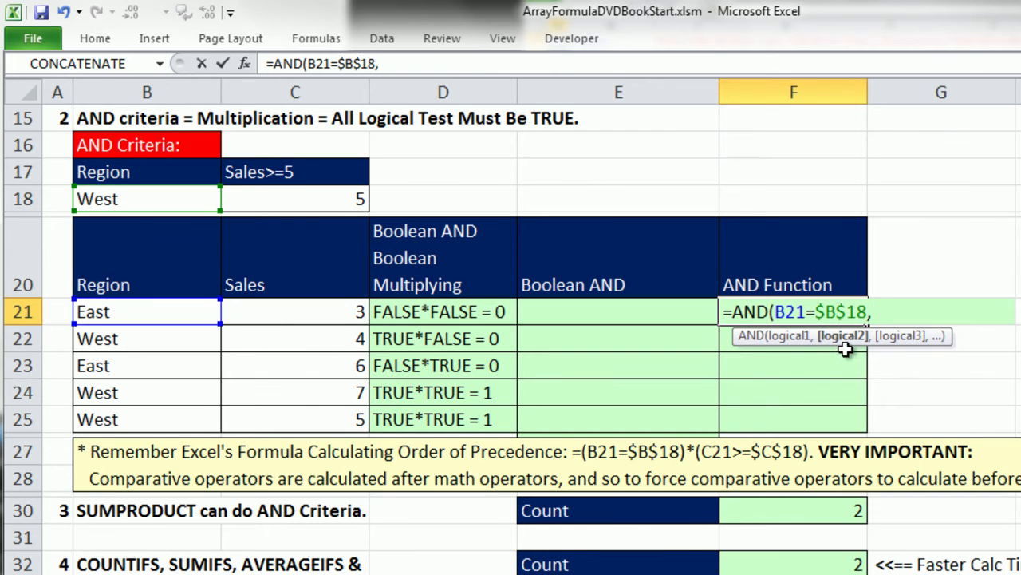
- Add C21>=$C$18 as the second logical argument, enter the AND formula, and fill it down to F25
left_click(270, 315)
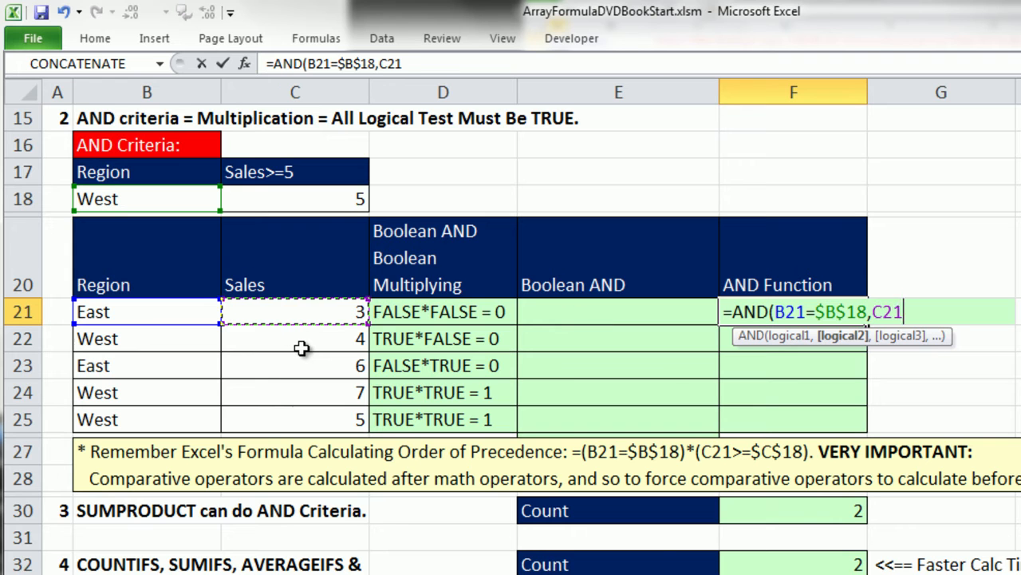
type(">=")
left_click(305, 203)
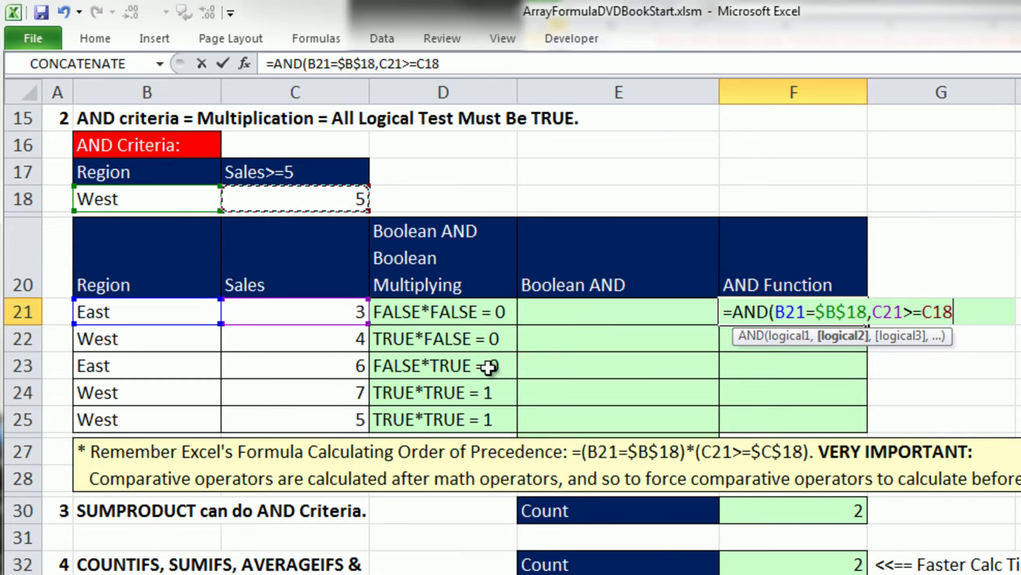
key("F4")
type(")")
key("ctrl+Return")
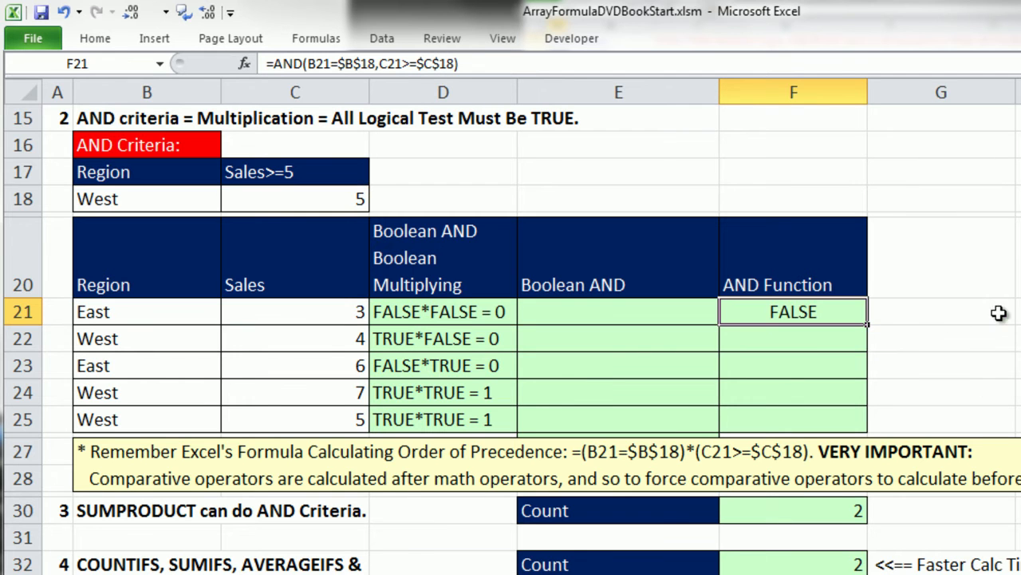
left_click_drag(871, 322, 871, 423)
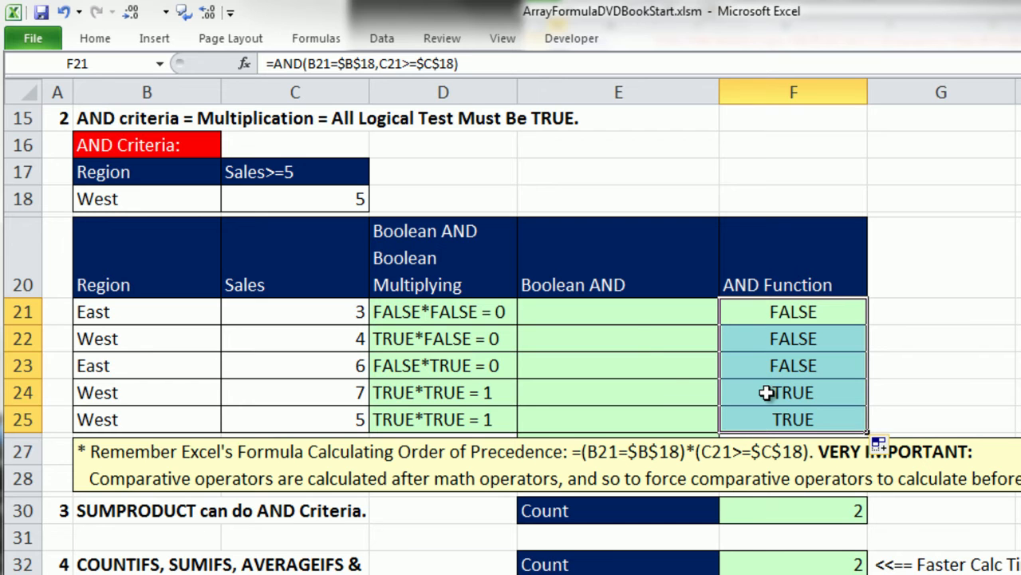
- Build the Boolean AND formula =B21=$B$18*C21>=$C$18 in E21 and highlight its comparative and multiplication operators
left_click(605, 313)
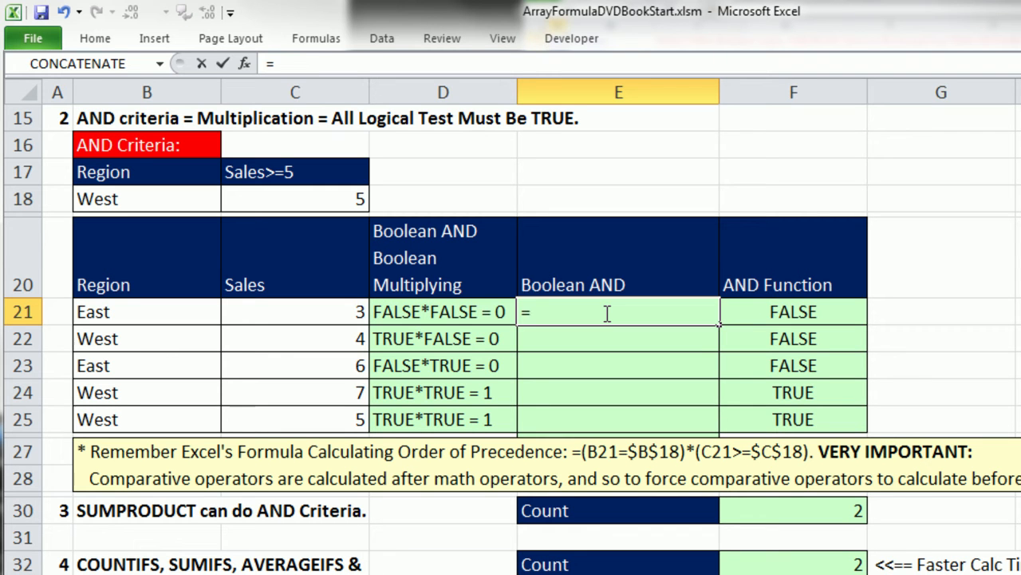
key("ctrl+v")
double_click(627, 312)
type("*")
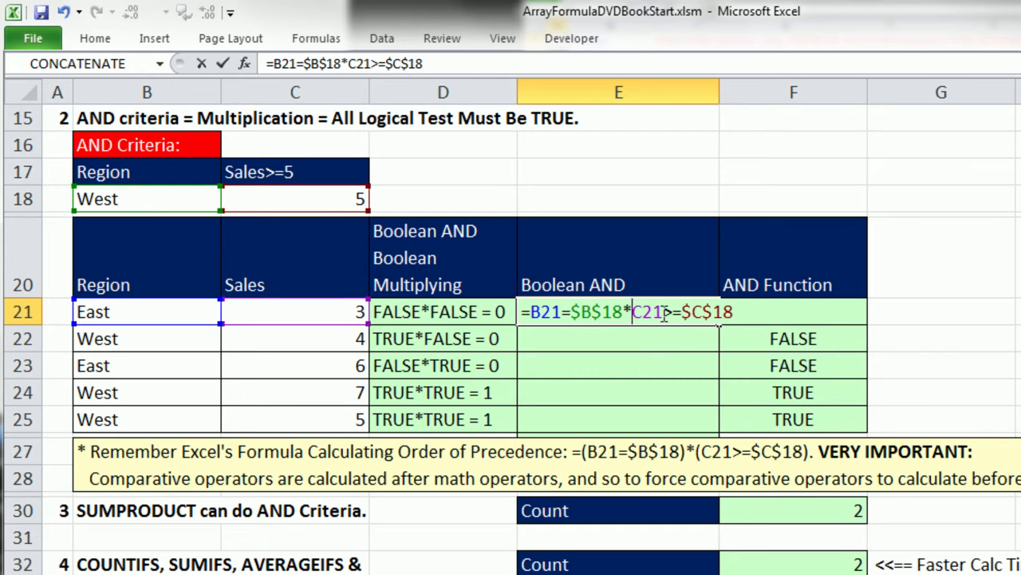
left_click_drag(663, 315, 684, 317)
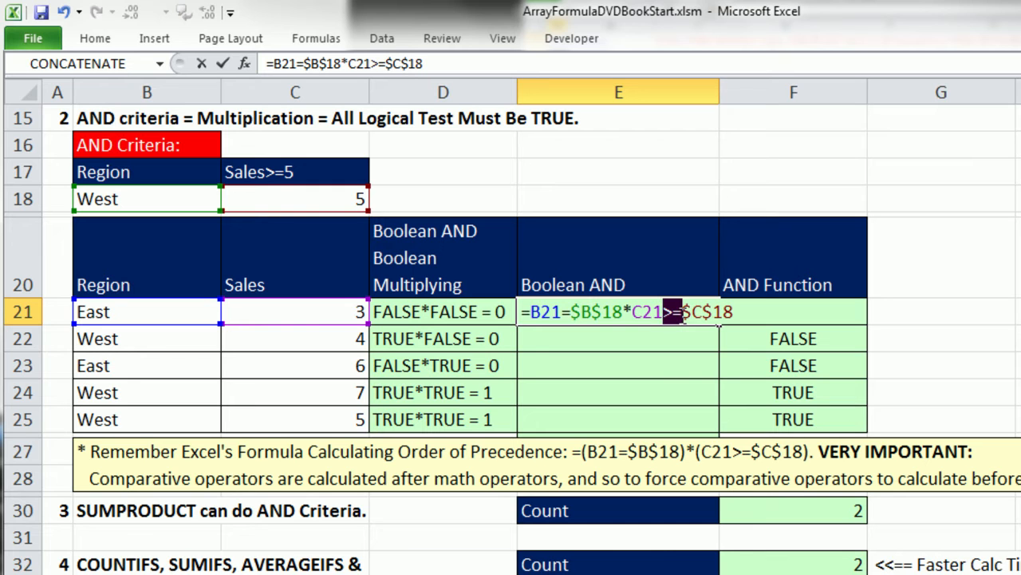
left_click_drag(623, 313, 636, 305)
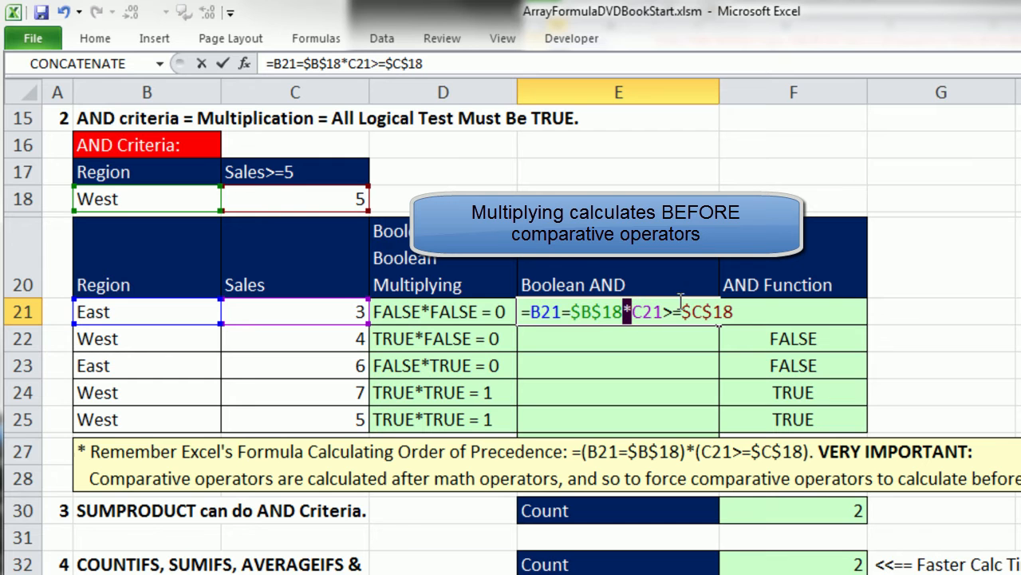
- Enclose each comparison in parentheses to make =(B21=$B$18)*(C21>=$C$18), enter it, and fill it down to E25
left_click(533, 313)
type("(")
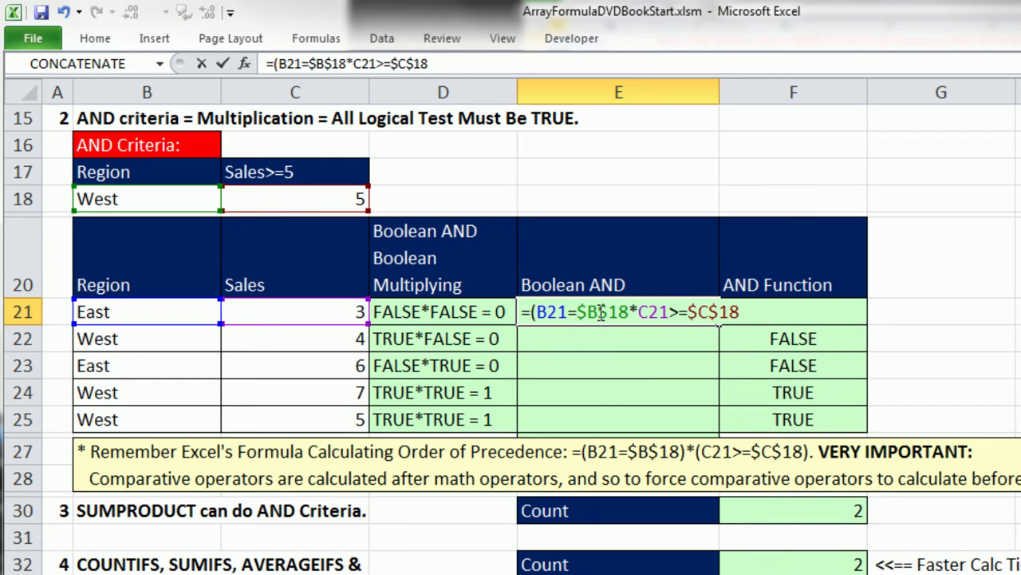
left_click(631, 313)
type(")")
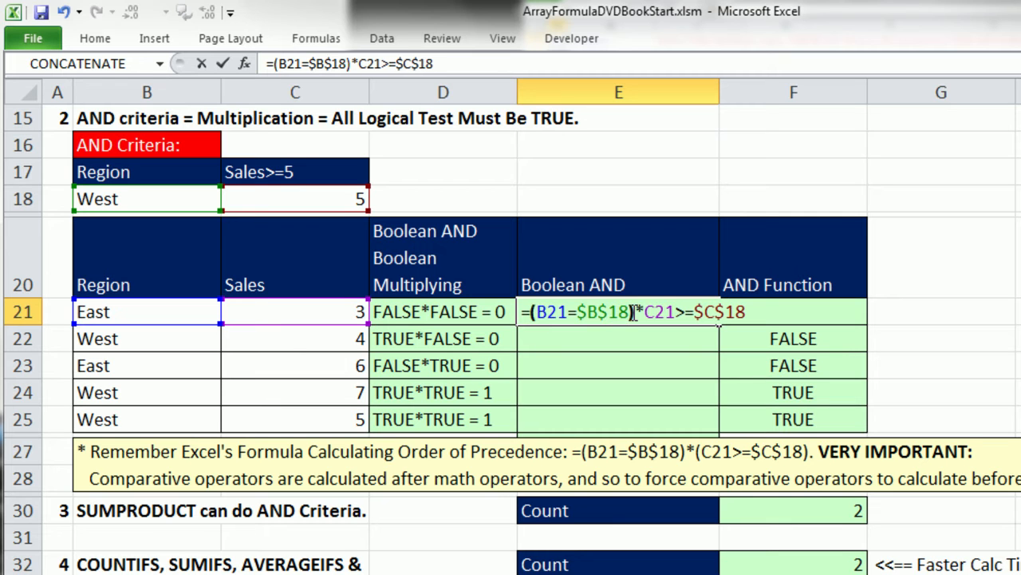
key("Right")
type("(")
type(")")
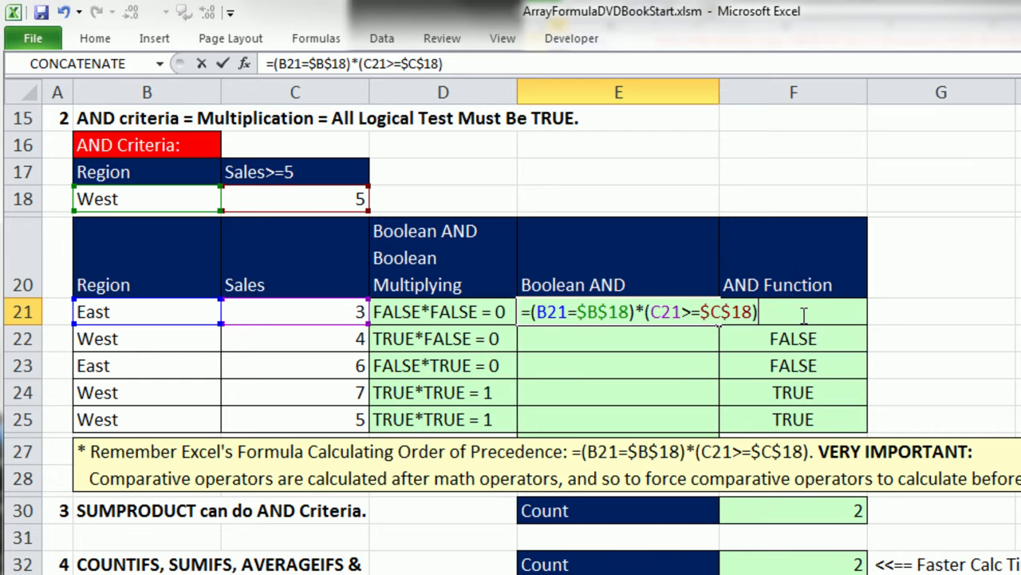
key("ctrl+Return")
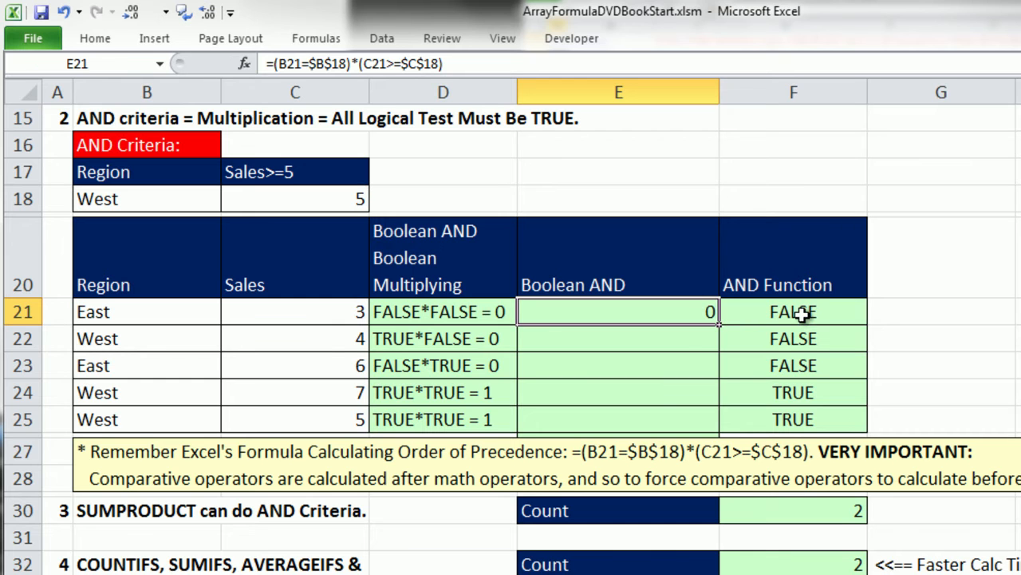
double_click(720, 326)
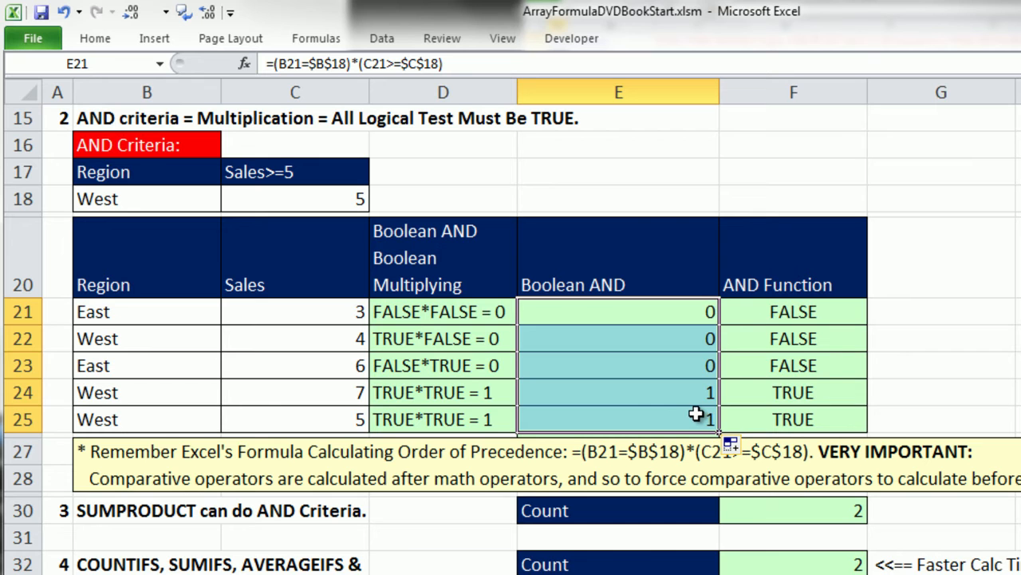
- Step through the Boolean AND formula in E24 with Evaluate Formula to its final result
left_click(603, 392)
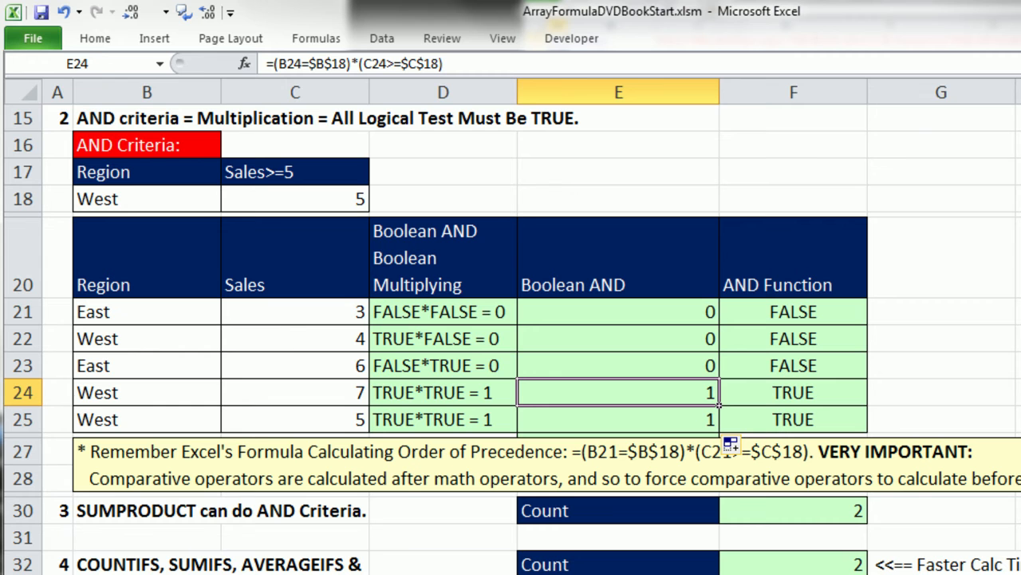
key("alt+m")
key("v")
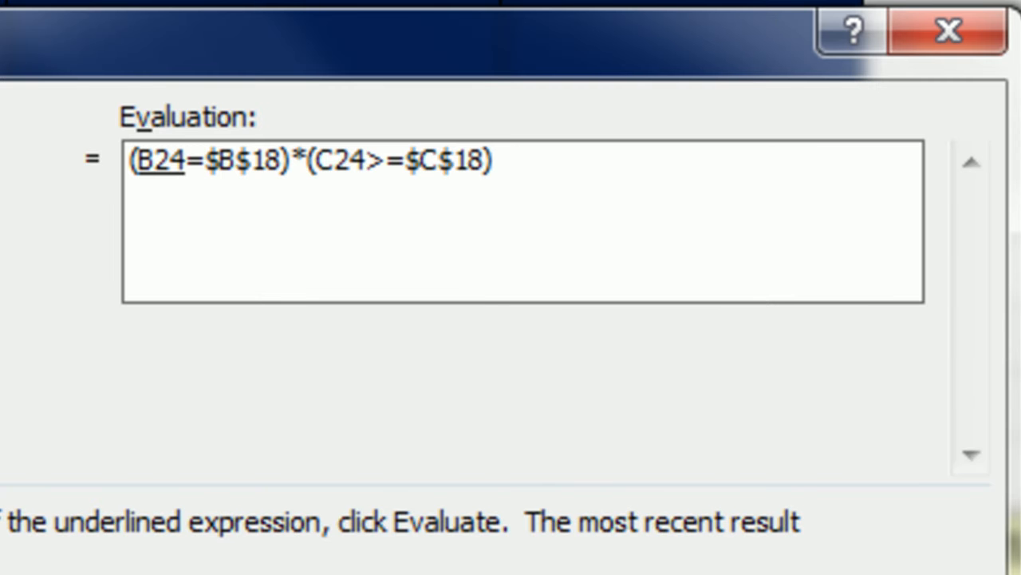
key("Return")
key("Return")
key("Return")
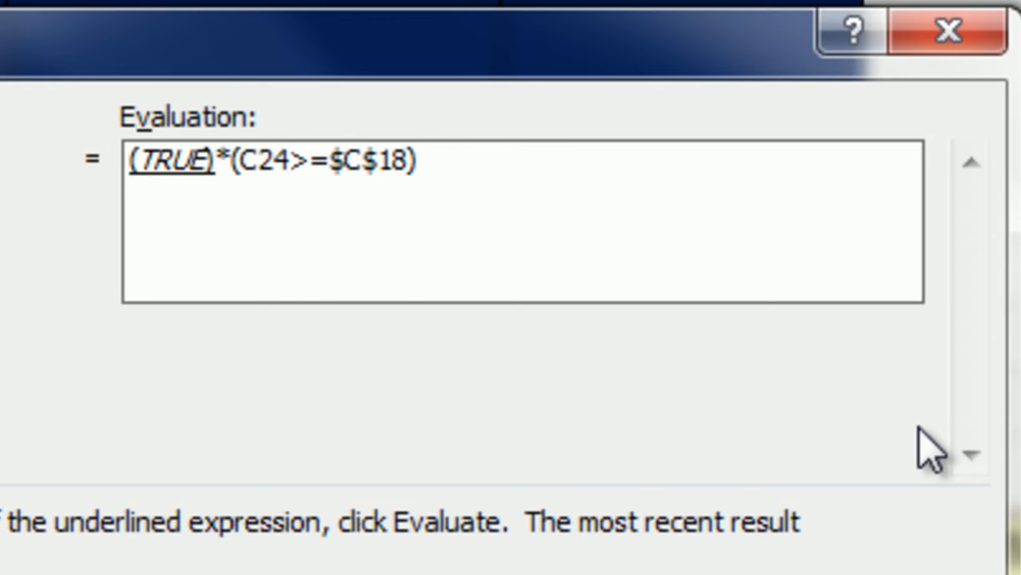
key("Return")
key("Return")
key("Return")
key("Return")
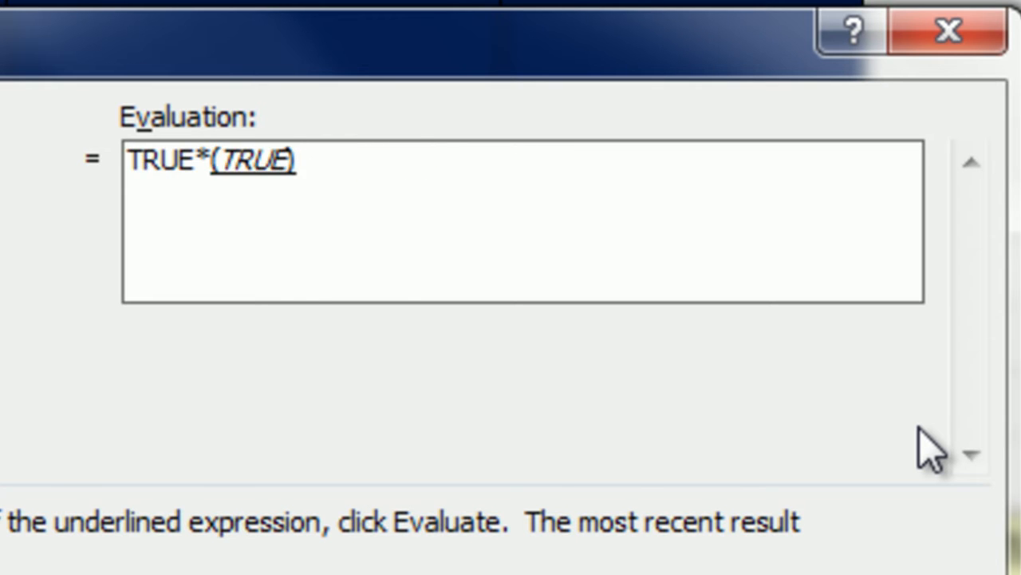
key("Return")
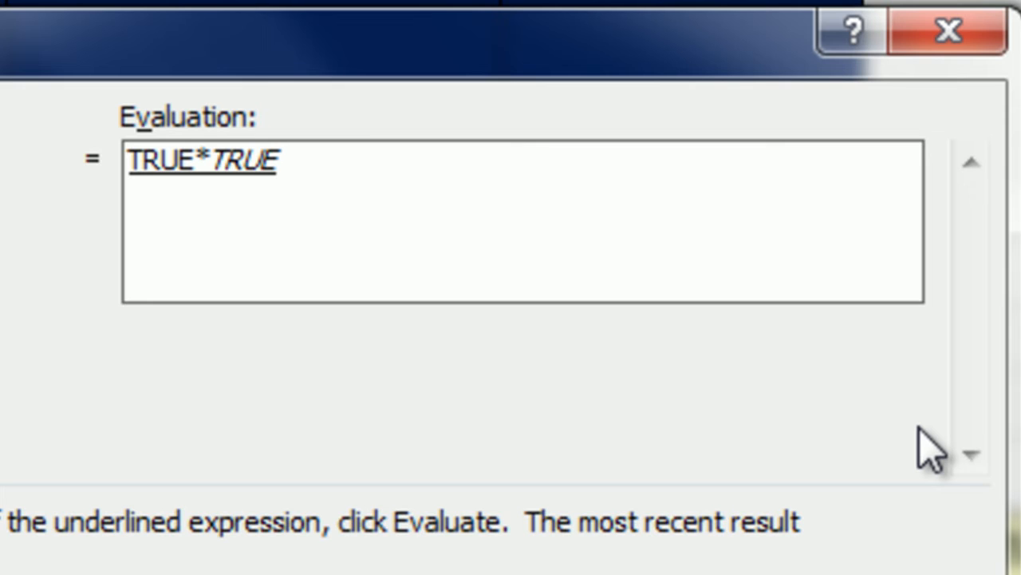
key("Return")
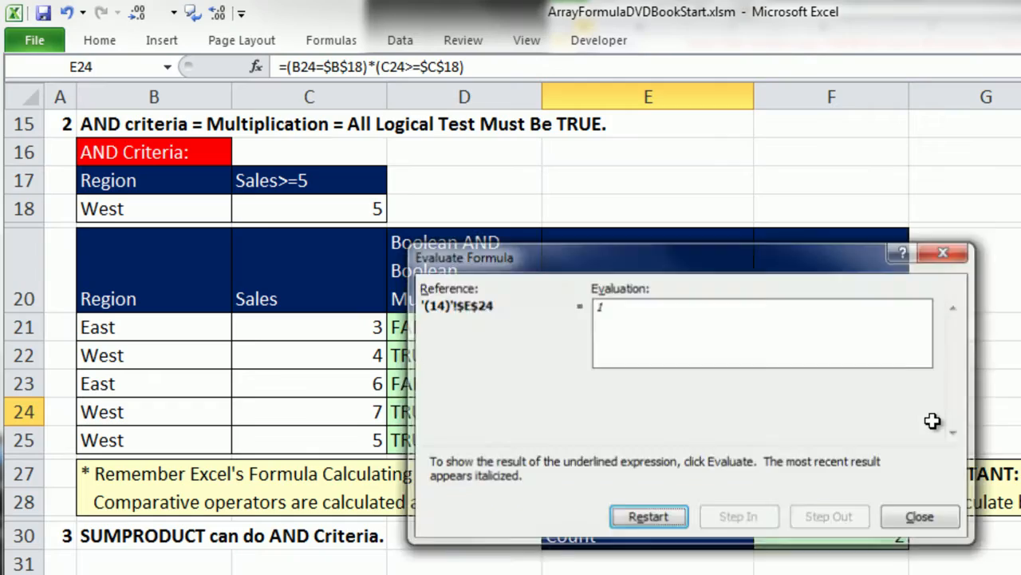
key("Escape")
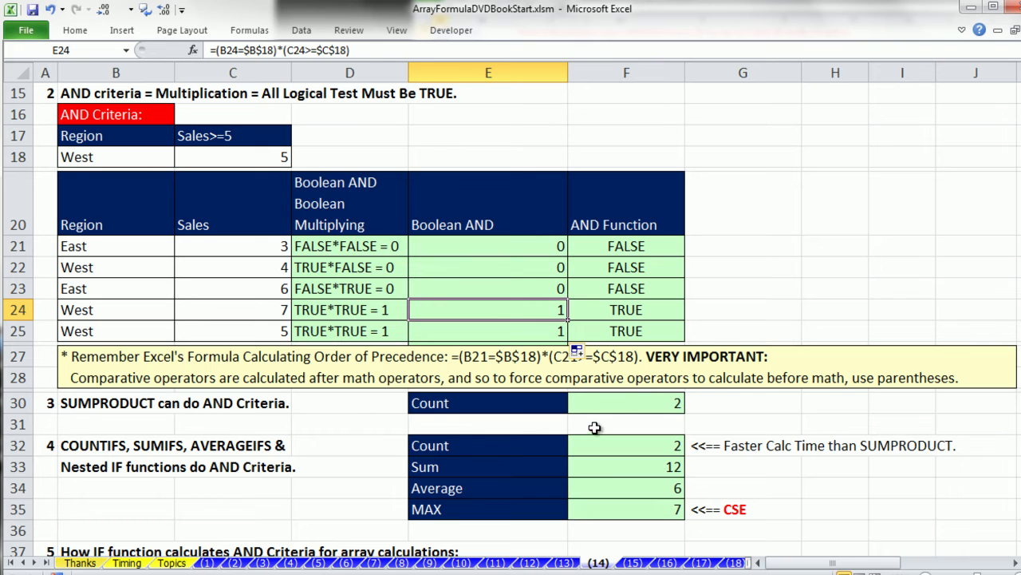
- Evaluate the comparisons B21:B25=B18 and C21:C25>=C18 in place within the SUMPRODUCT formula in F30, and discard the evaluation
double_click(617, 403)
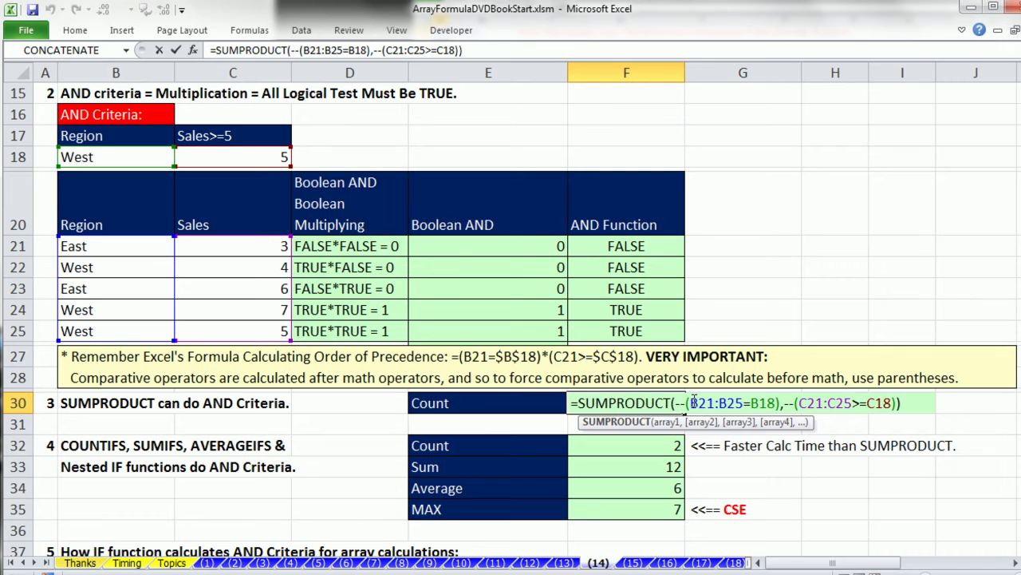
left_click_drag(691, 403, 778, 403)
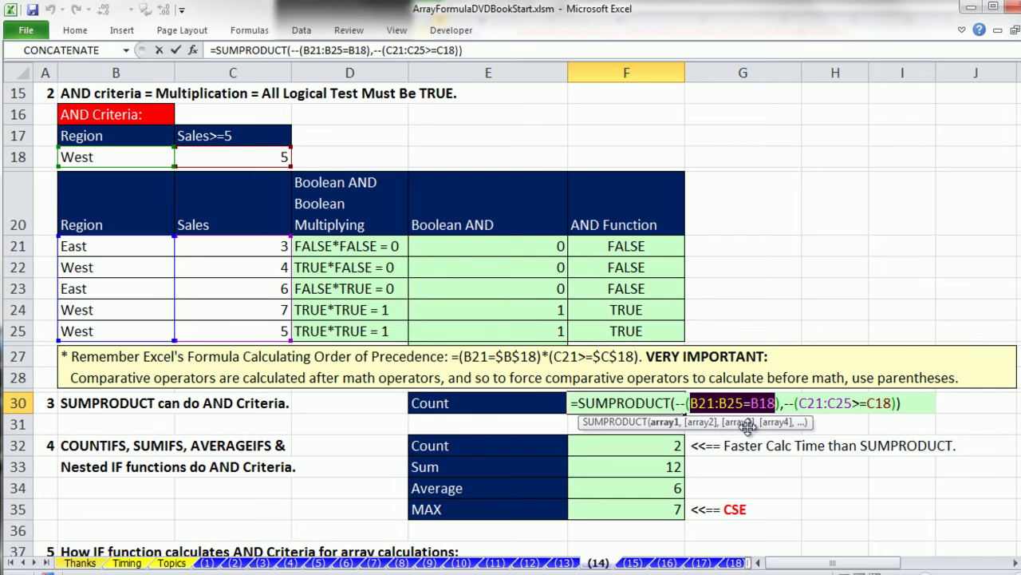
key("F9")
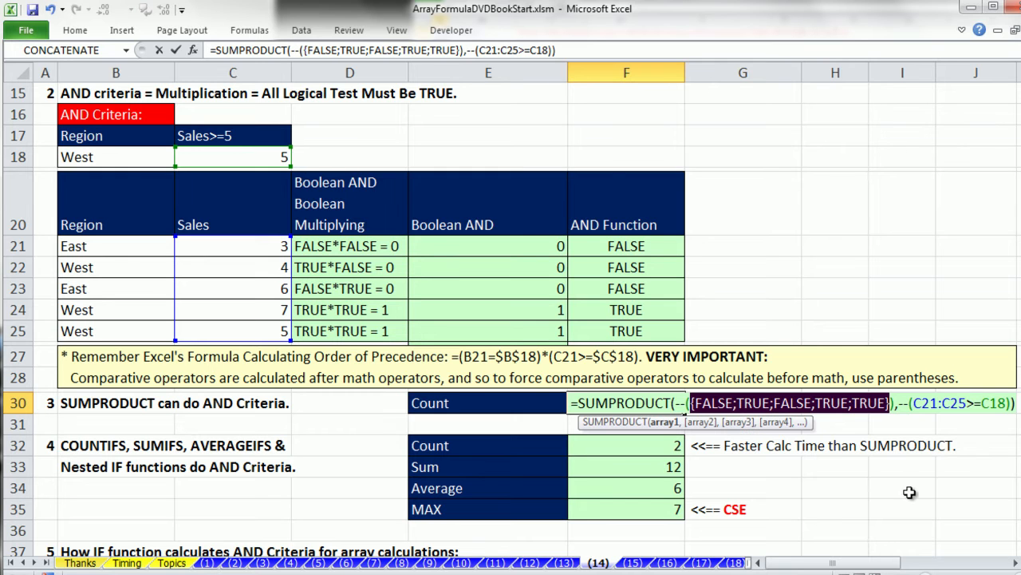
left_click_drag(914, 403, 1010, 403)
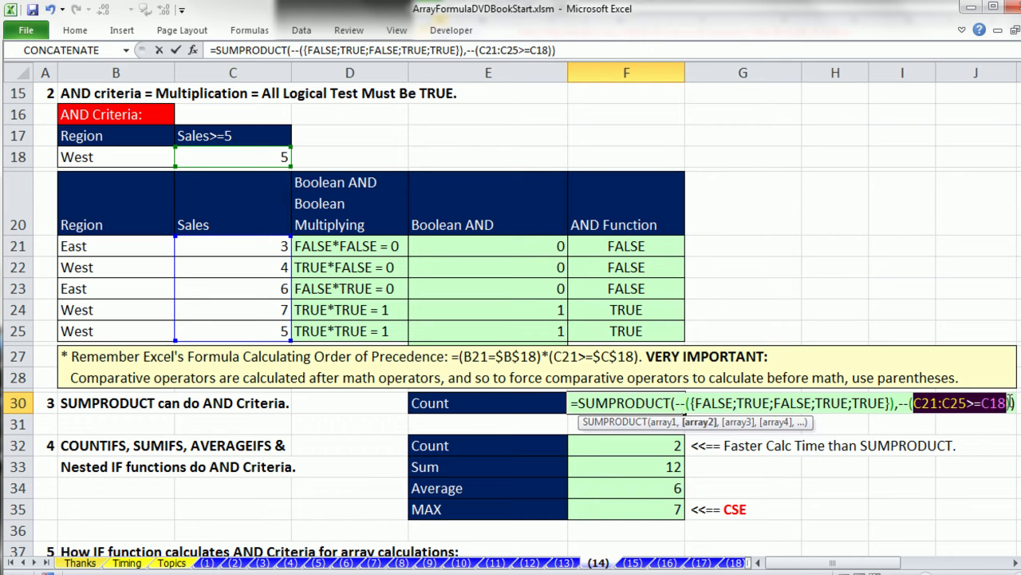
key("F9")
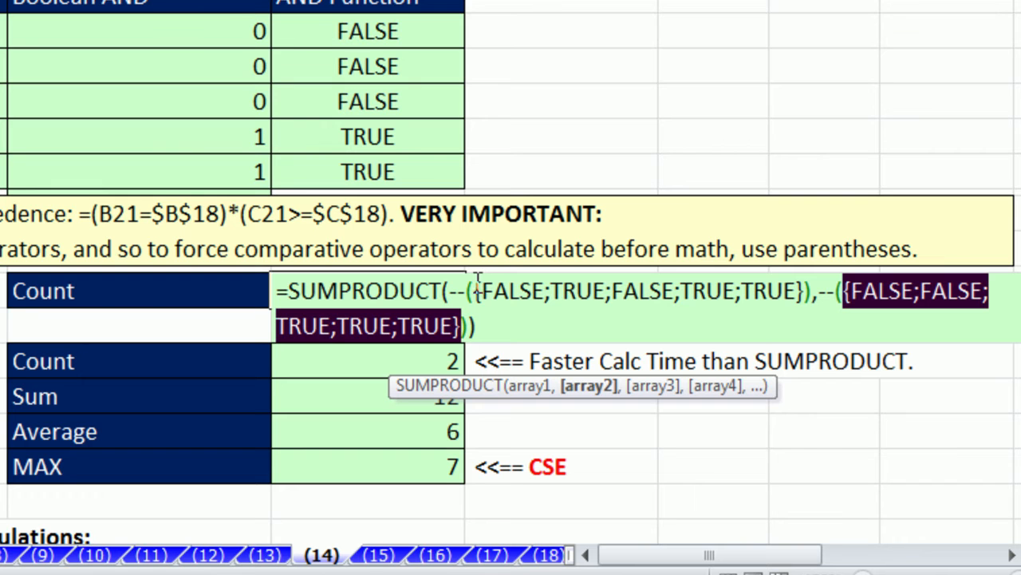
key("Escape")
- Evaluate the complete array1 and array2 arguments of F30's SUMPRODUCT formula, including their double negatives, and cancel the edit
double_click(353, 292)
left_click_drag(448, 292, 603, 291)
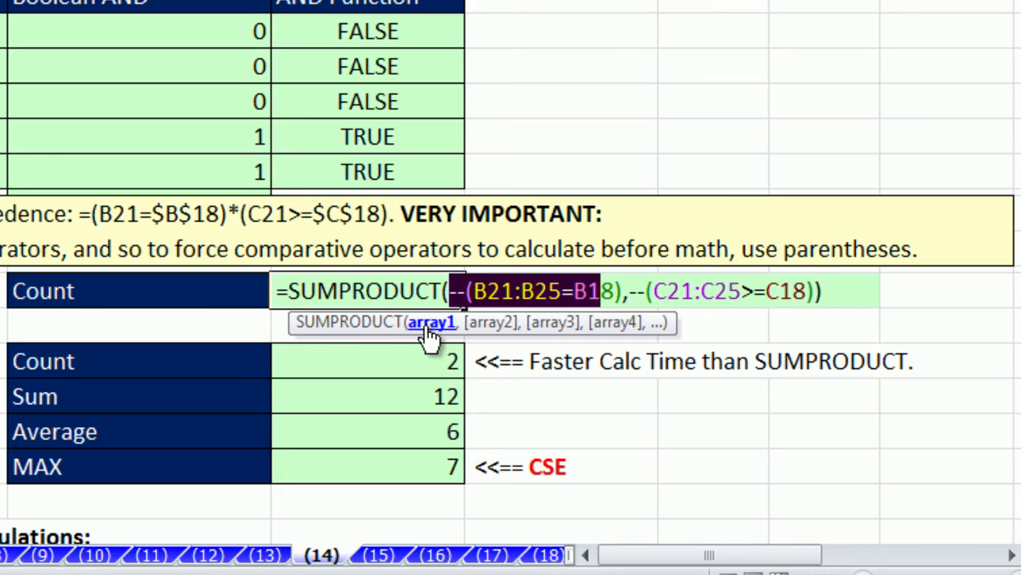
left_click(428, 325)
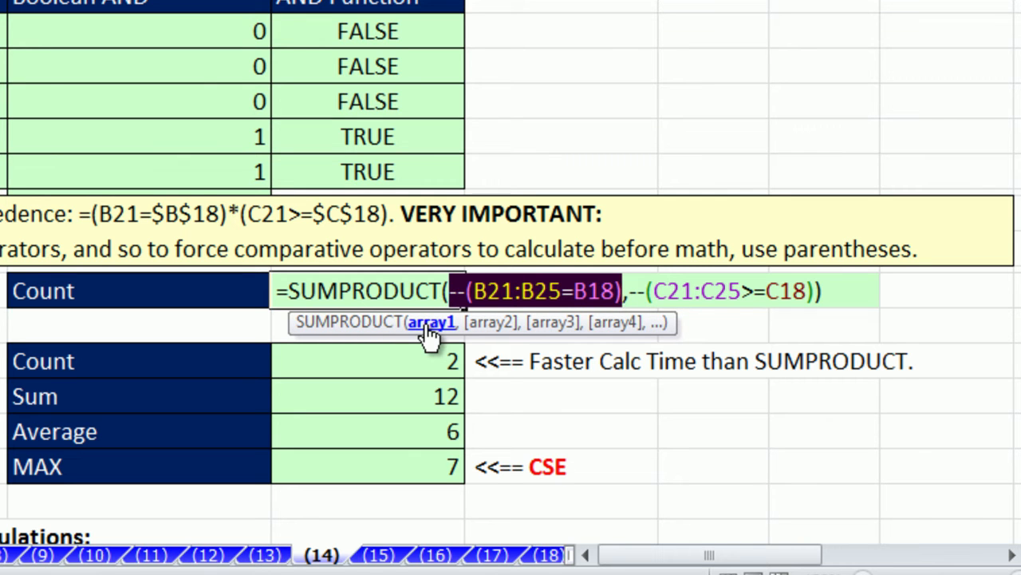
key("F9")
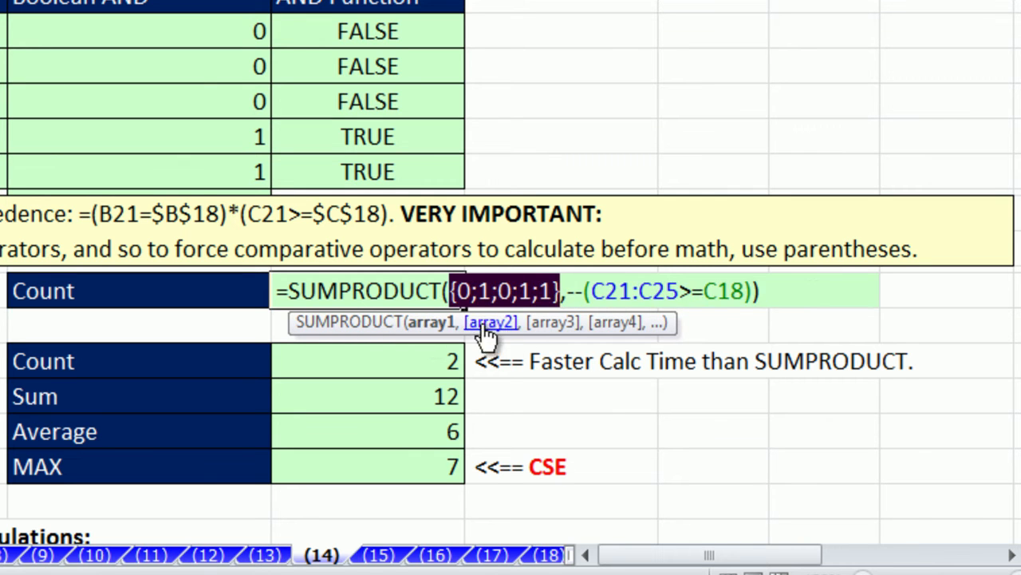
left_click(483, 323)
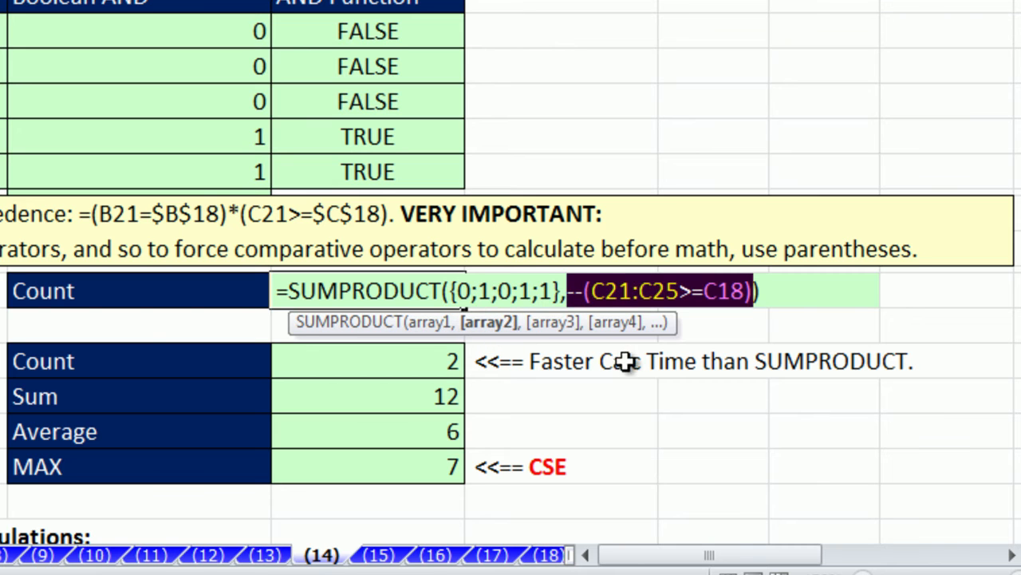
key("F9")
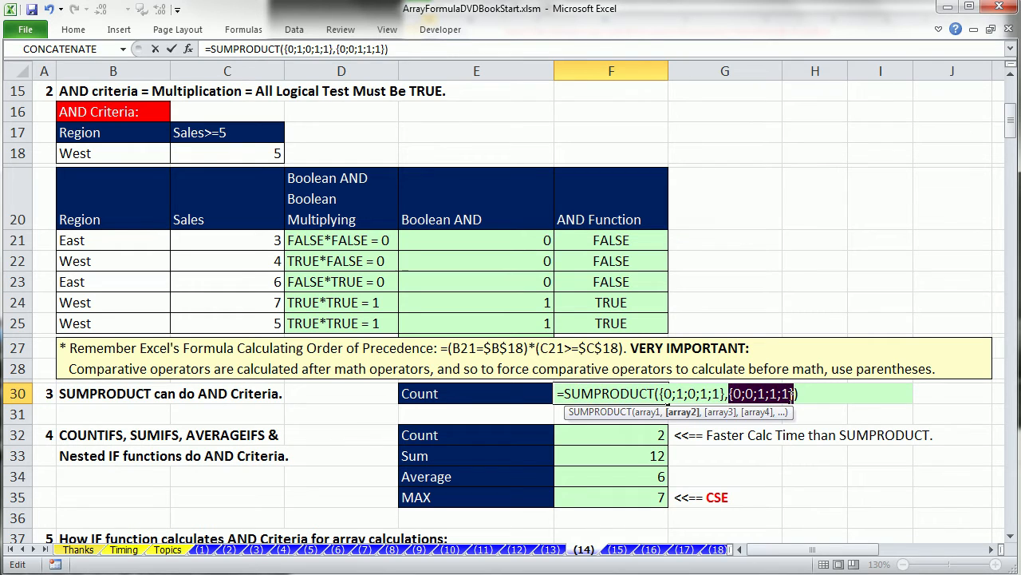
key("Escape")
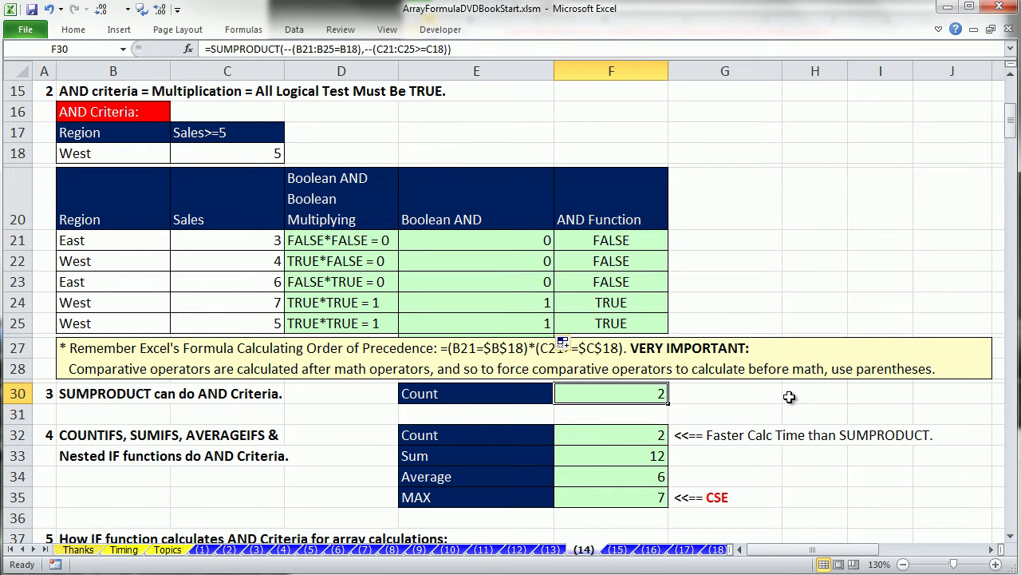
- Inspect the COUNTIFS, SUMIFS and AVERAGEIFS formulas in F32, F33 and F34 and the ranges they reference
double_click(591, 433)
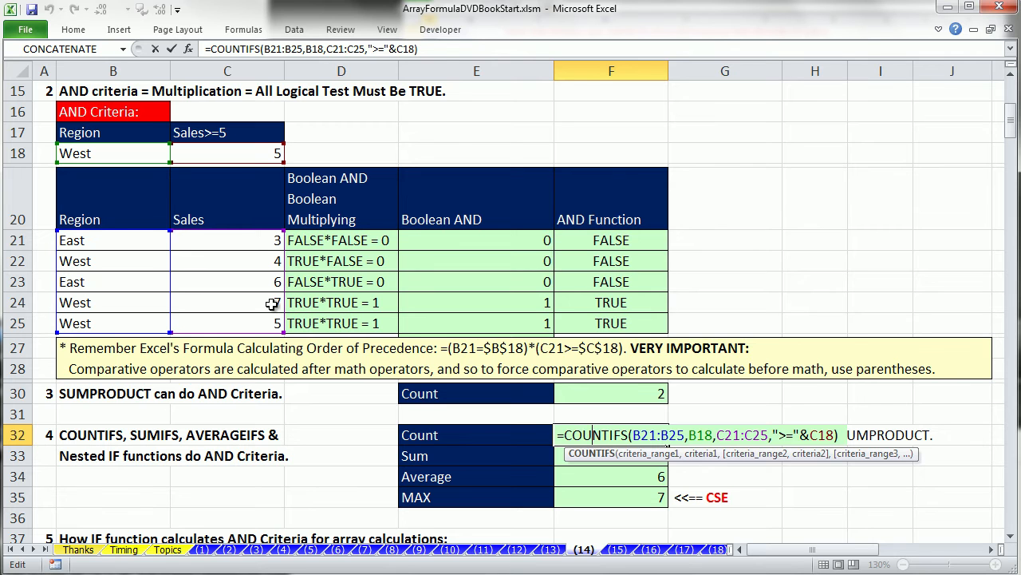
key("Return")
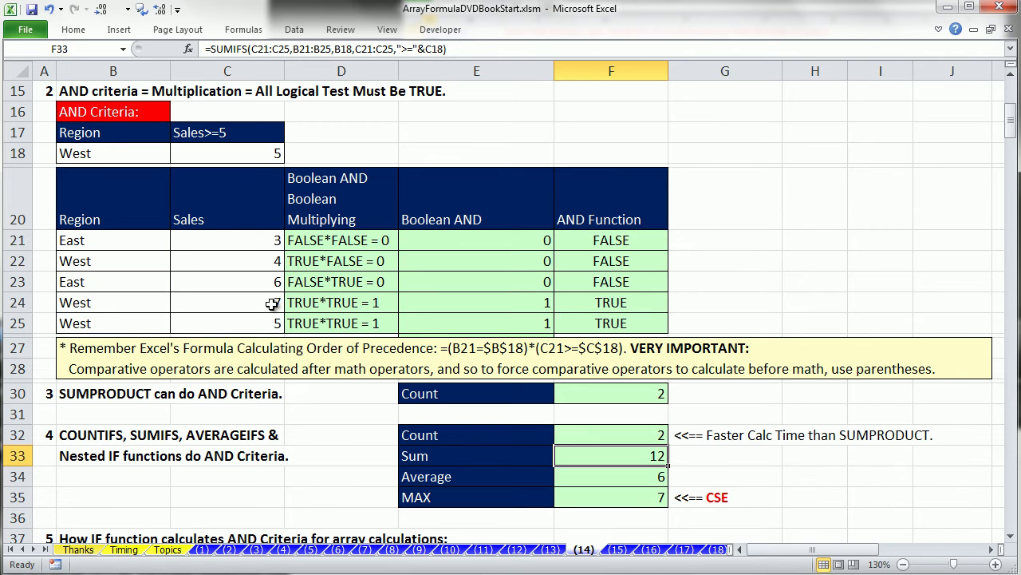
key("F2")
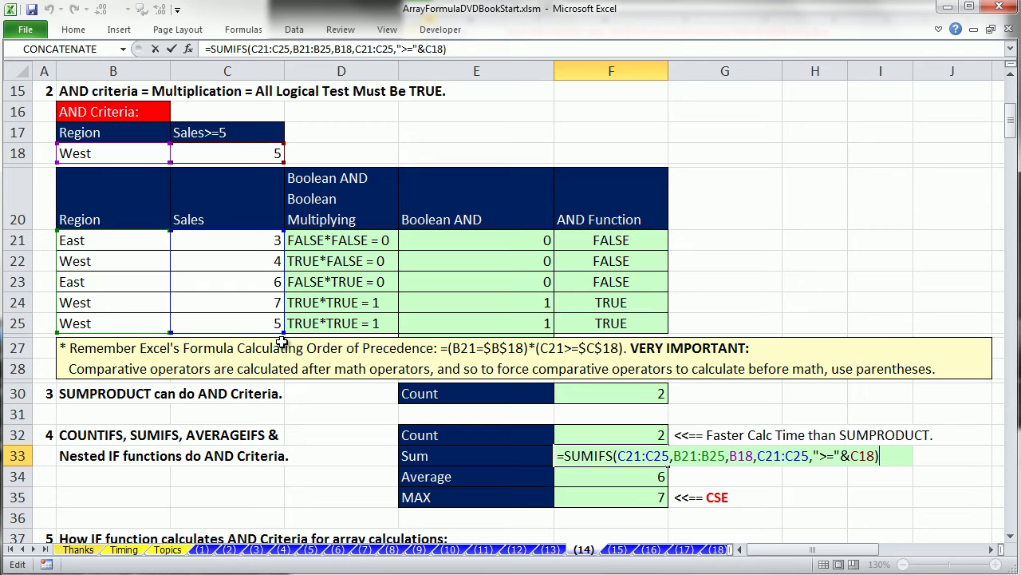
key("Return")
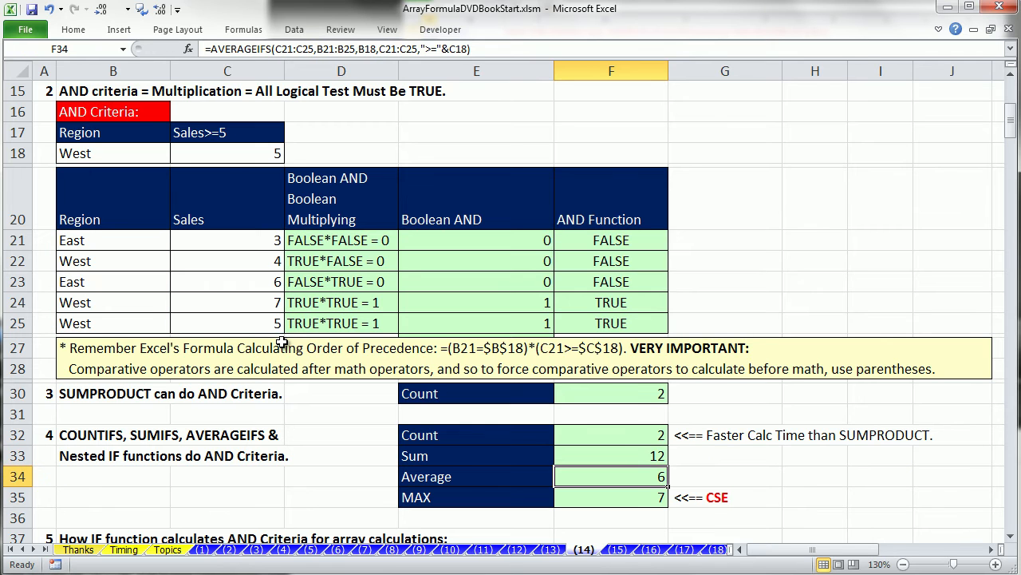
double_click(648, 477)
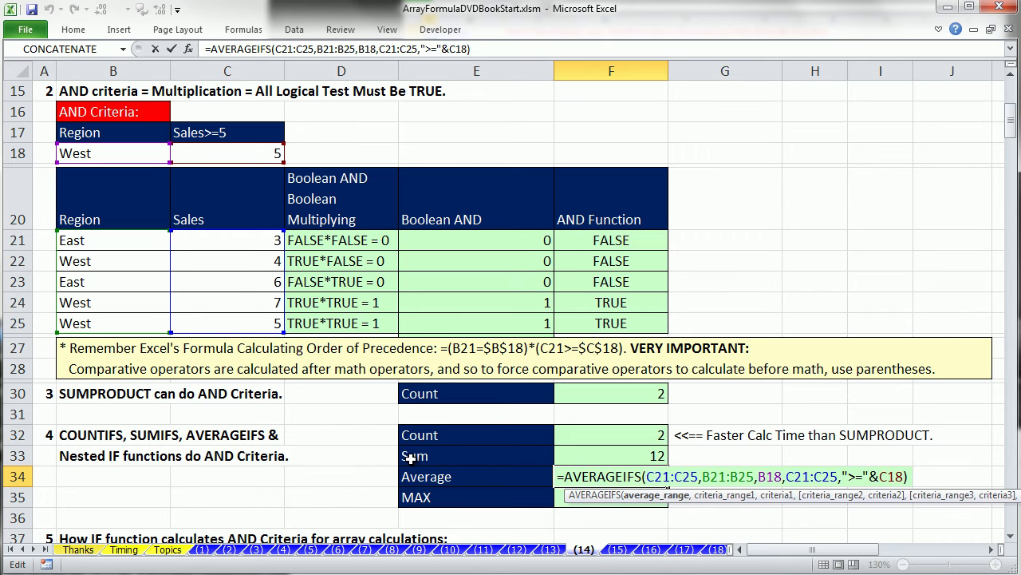
key("Return")
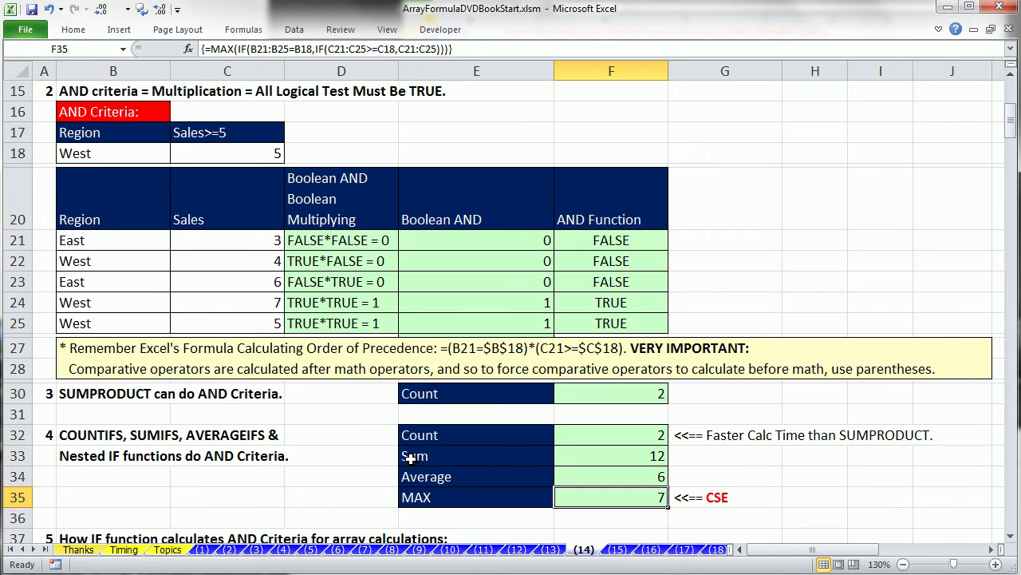
- Evaluate the nested IF argument of the MAX formula in F35, discard the evaluation, and re-enter the original as an array formula
left_click(1011, 540)
left_click(1011, 541)
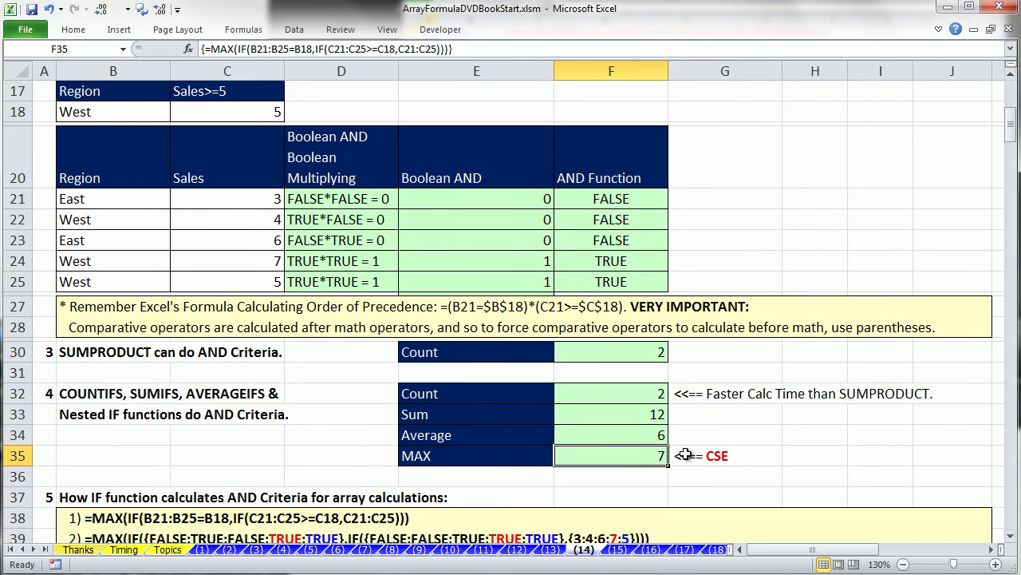
double_click(581, 456)
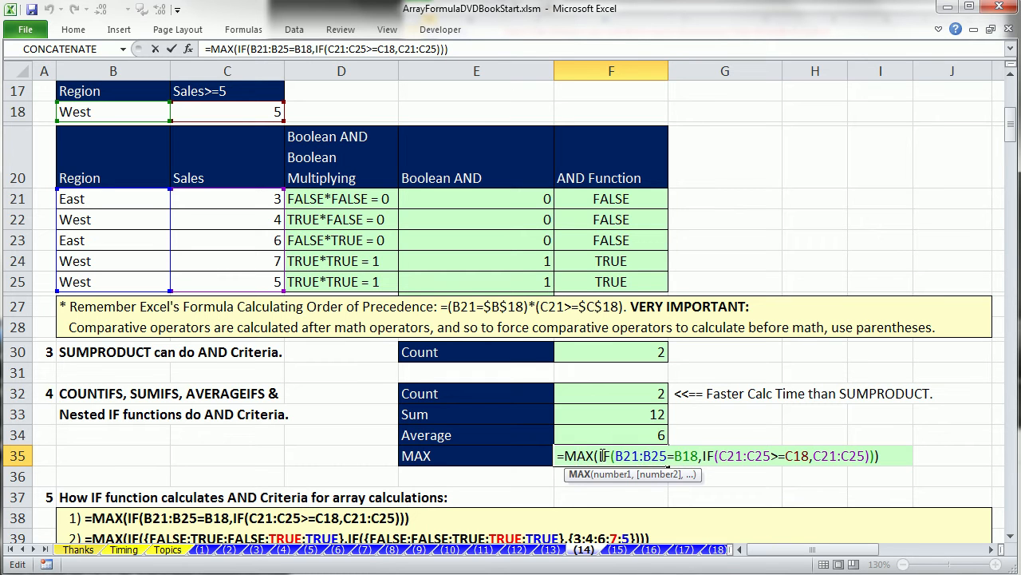
left_click(608, 474)
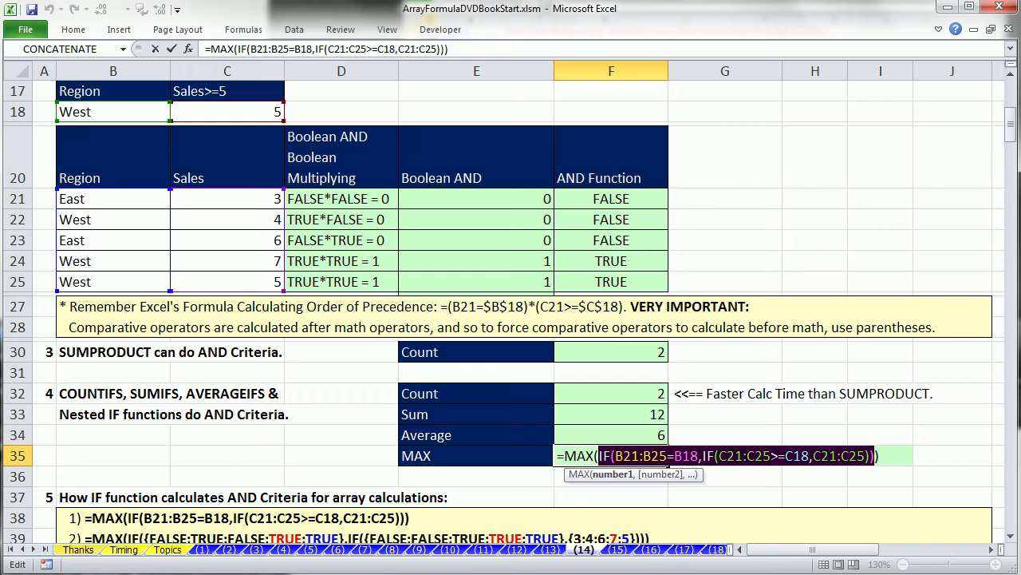
key("F9")
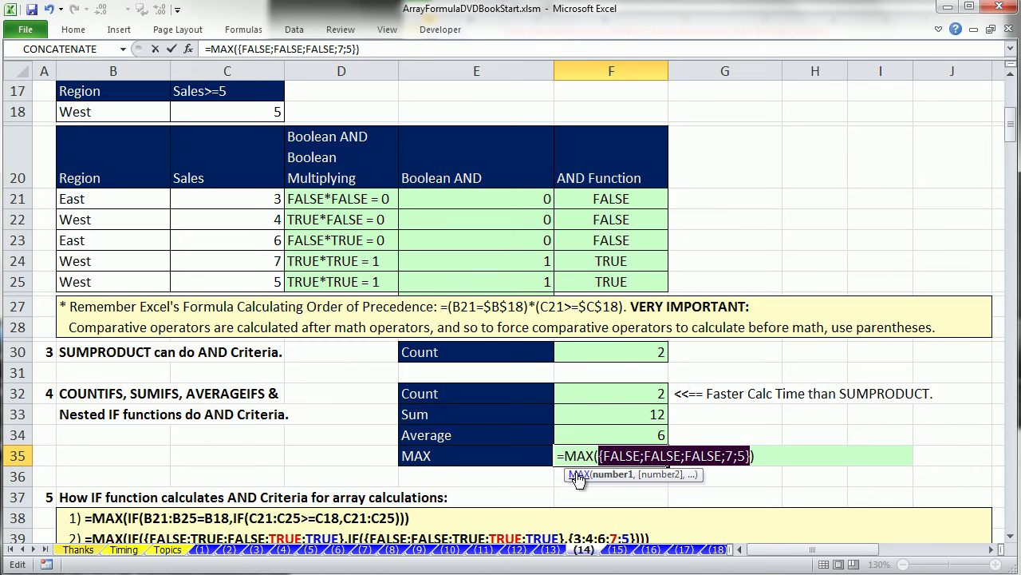
key("Escape")
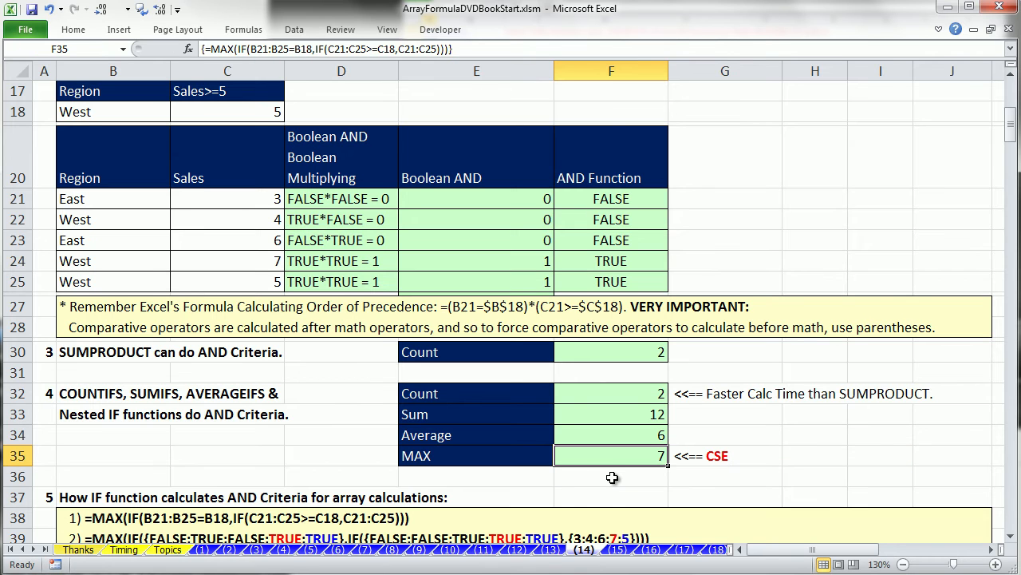
key("F2")
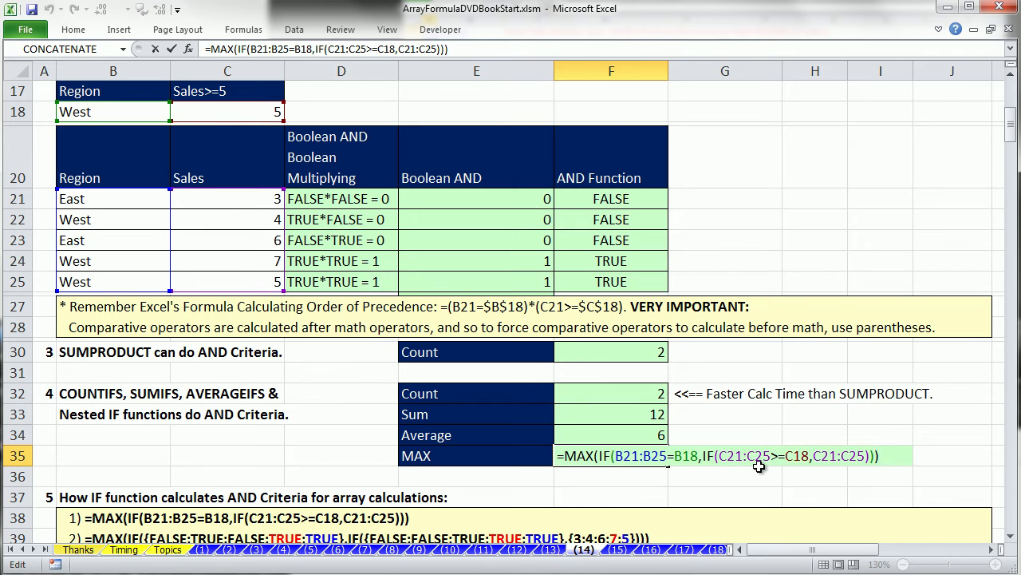
key("ctrl+shift+Return")
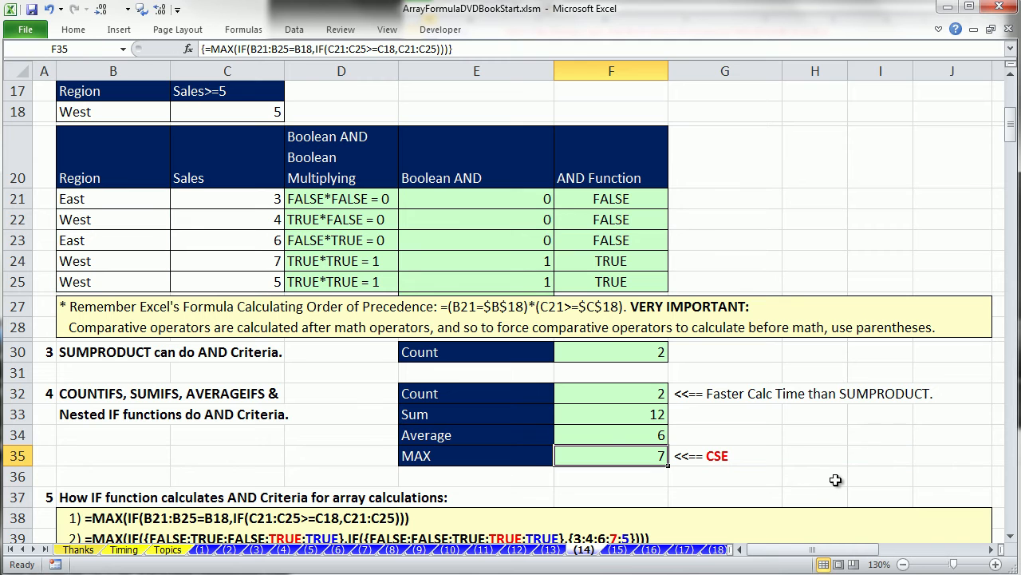
- Review the notes on how the IF function calculates AND criteria for arrays and the three-test AND table below them
left_click(1012, 537)
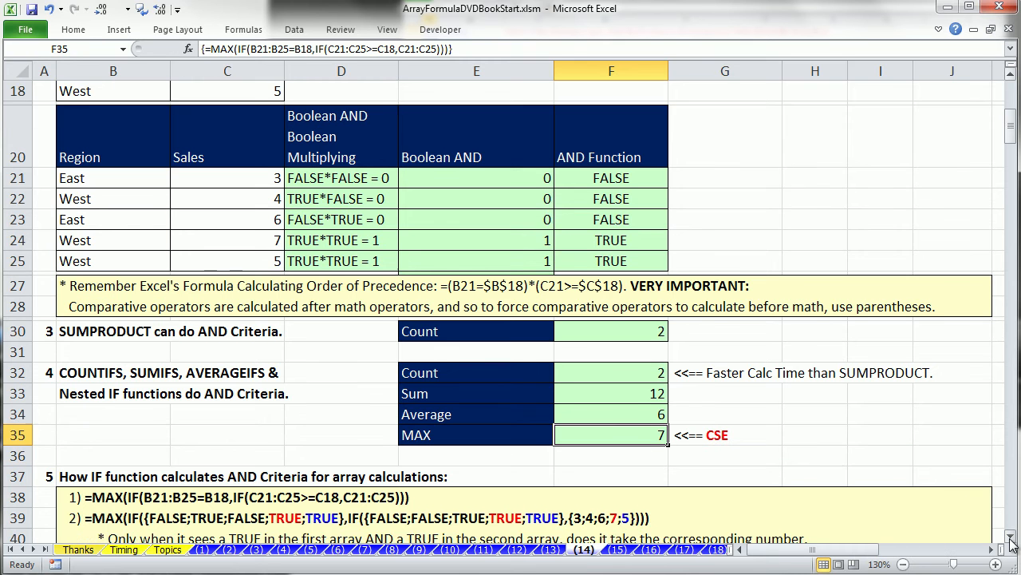
left_click(1011, 537)
left_click(1011, 537)
scroll(1011, 543, "down", 2)
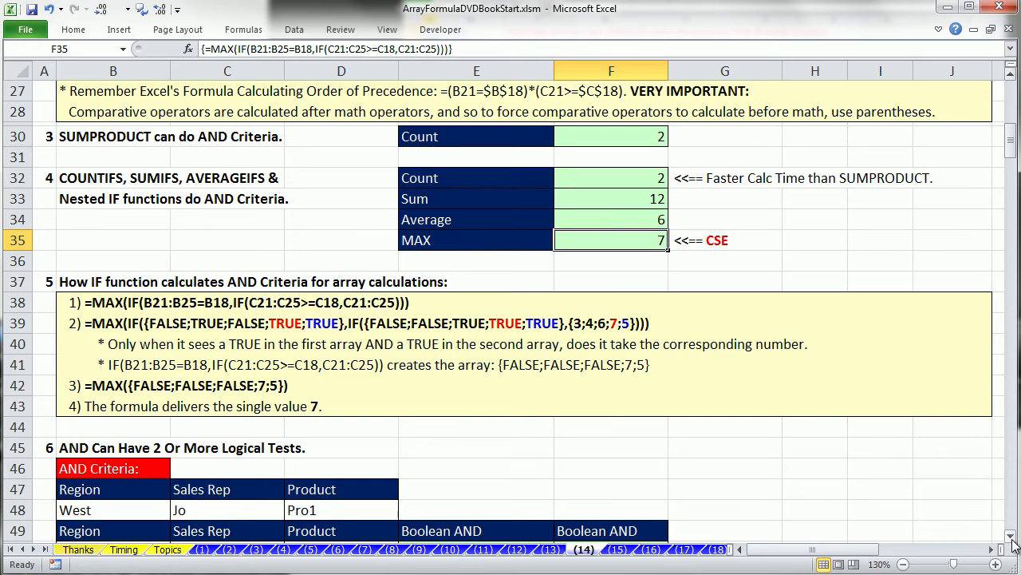
left_click(1012, 541)
left_click(1012, 541)
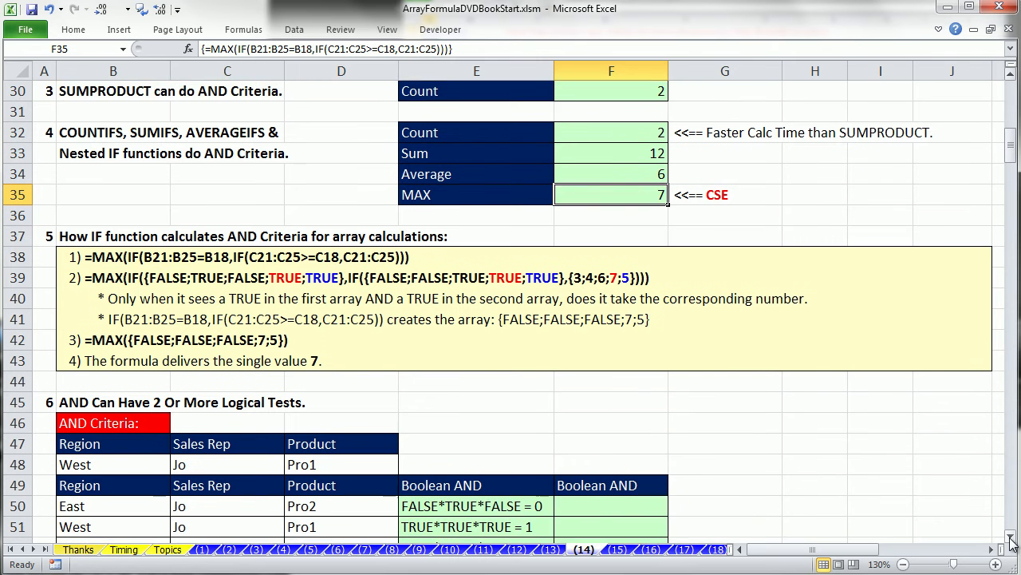
left_click(1012, 541)
left_click_drag(1012, 541, 1012, 541)
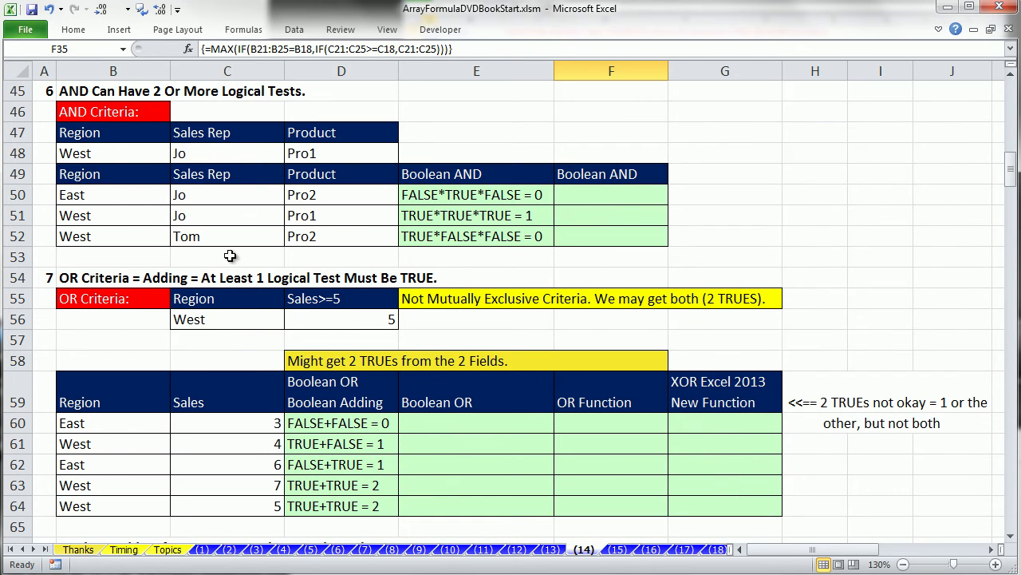
- Begin a Boolean AND formula in F50 with the region test (B50=$B$48), followed by a multiplication operator and an opening parenthesis
left_click(618, 201)
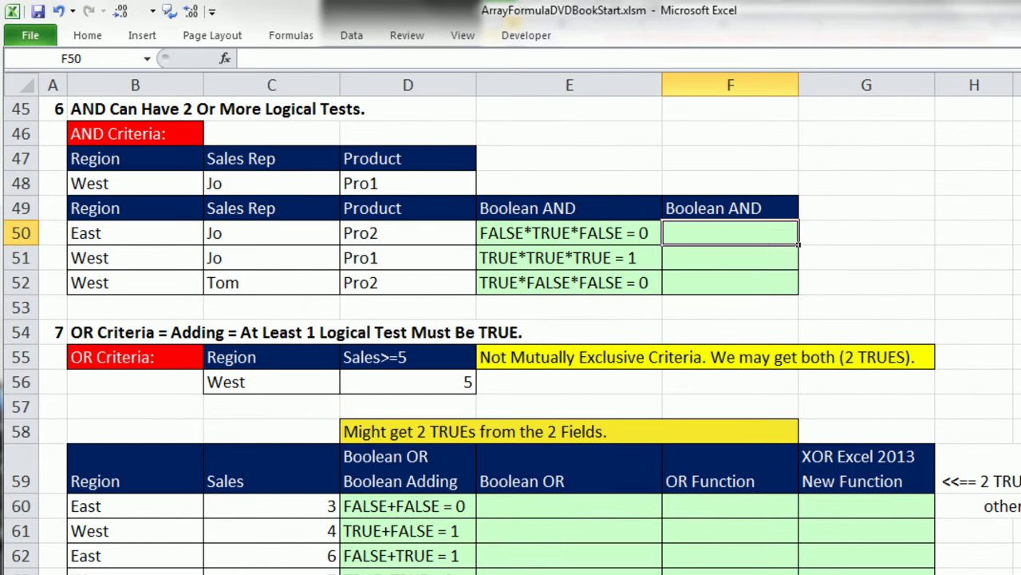
type("=(")
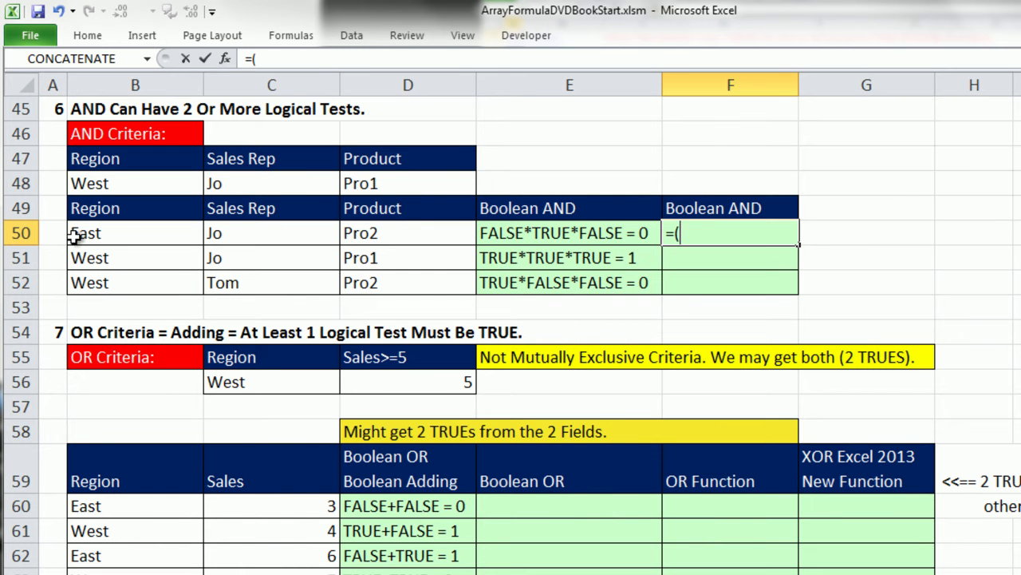
left_click(127, 237)
type("=")
left_click(165, 183)
key("F4")
type(")*(")
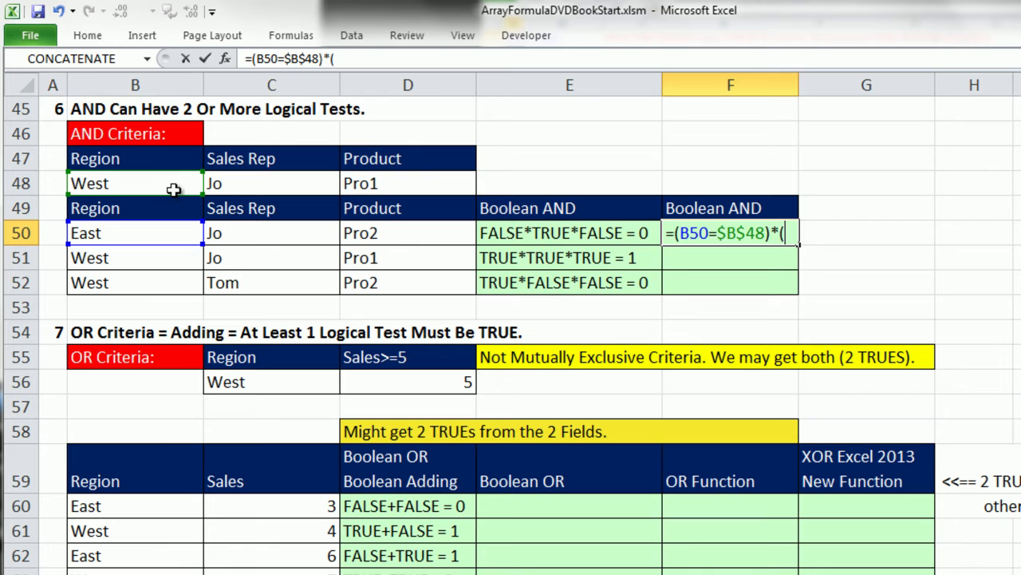
- Add the sales rep test C50=$C$48 as the second factor and open the third factor of the F50 formula
left_click(233, 231)
type("=")
left_click(251, 185)
key("F4")
type(")*(")
- Add the product test D50=$D$48 as the third factor and enter =(B50=$B$48)*(C50=$C$48)*(D50=$D$48) in F50, keeping the cell selected
left_click(452, 237)
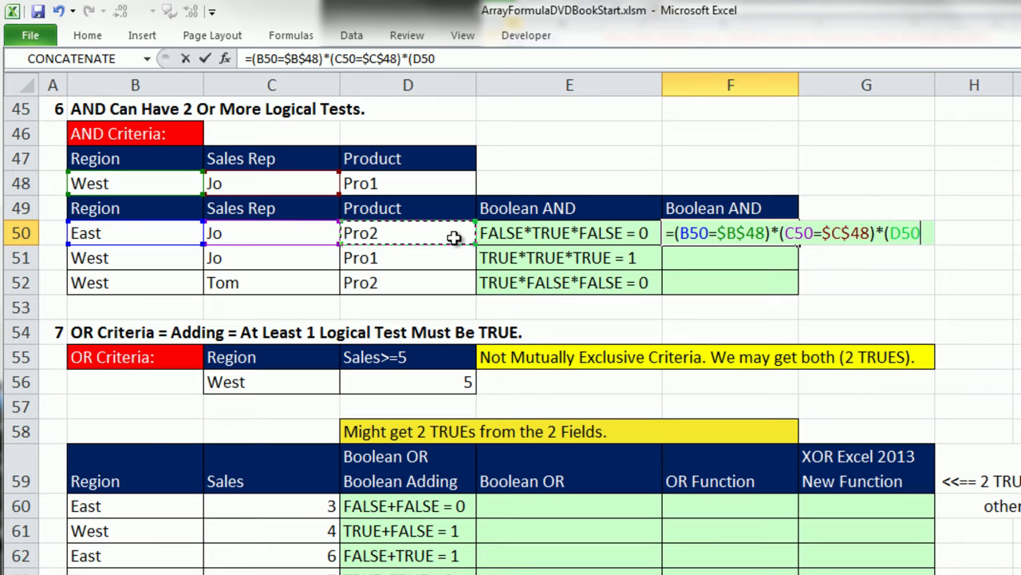
type("=")
left_click(431, 181)
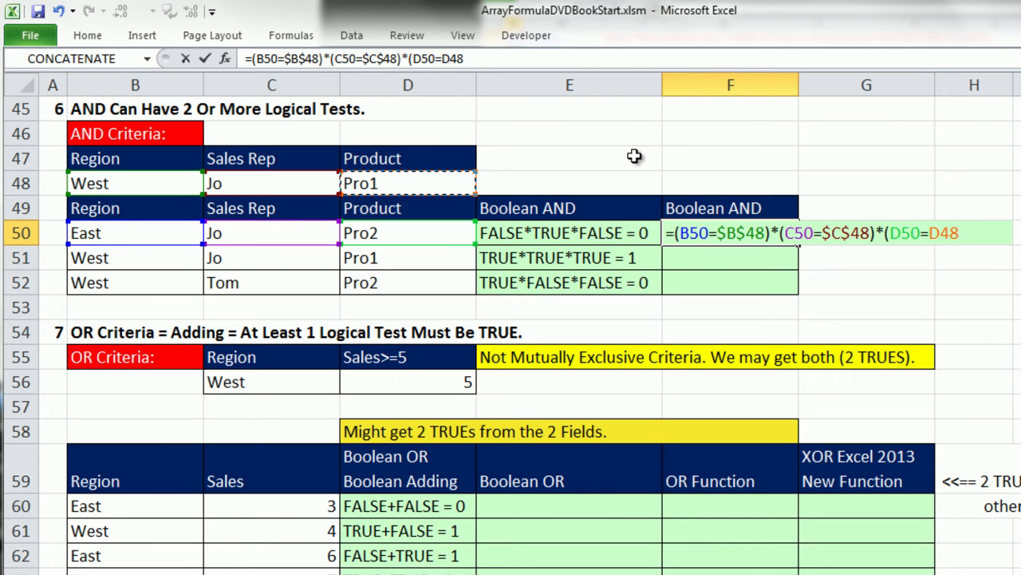
key("F4")
type(")")
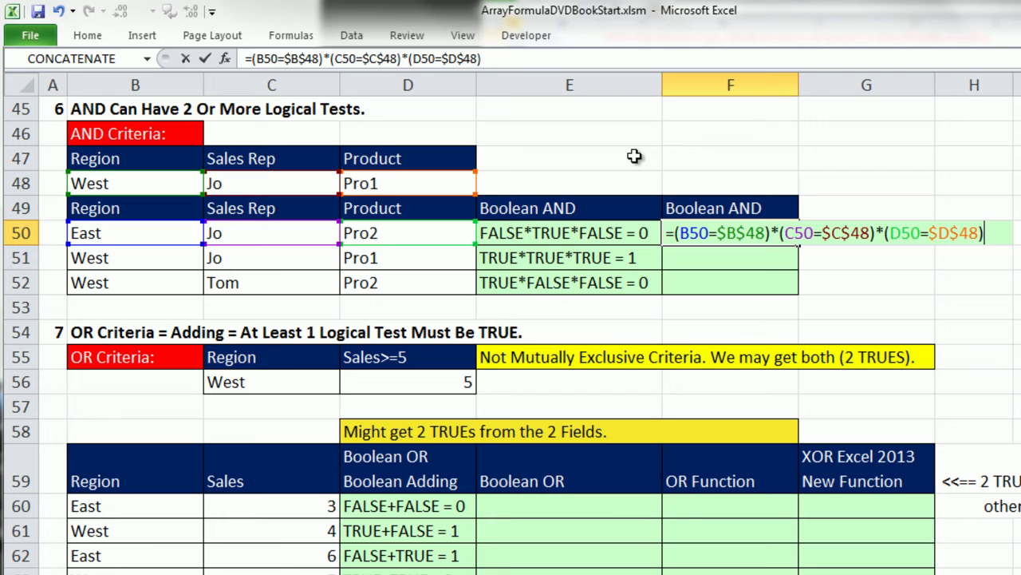
key("ctrl+Return")
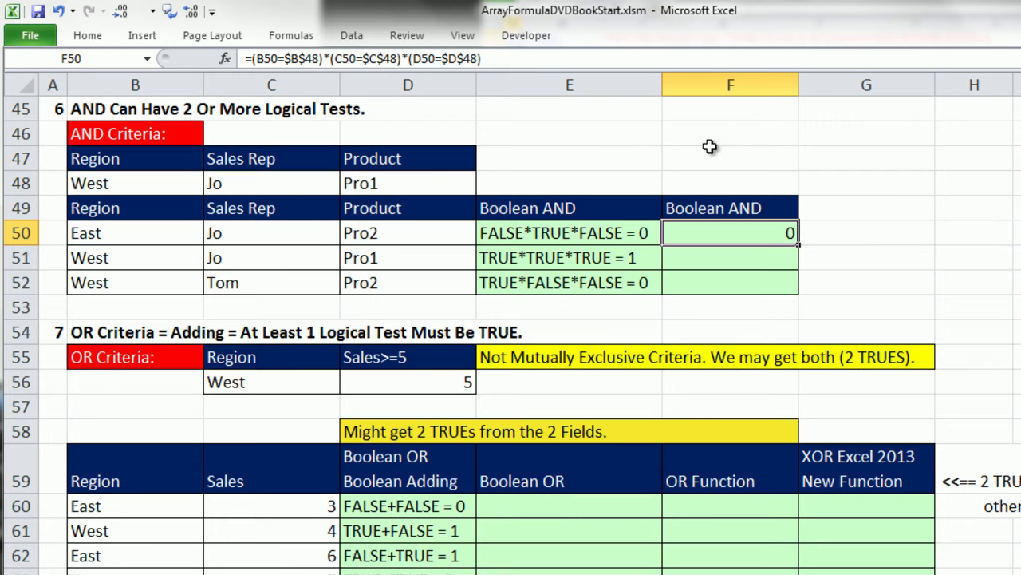
- Fill the Boolean AND formula from F50 down through F52 and check the cell references in F51
double_click(798, 248)
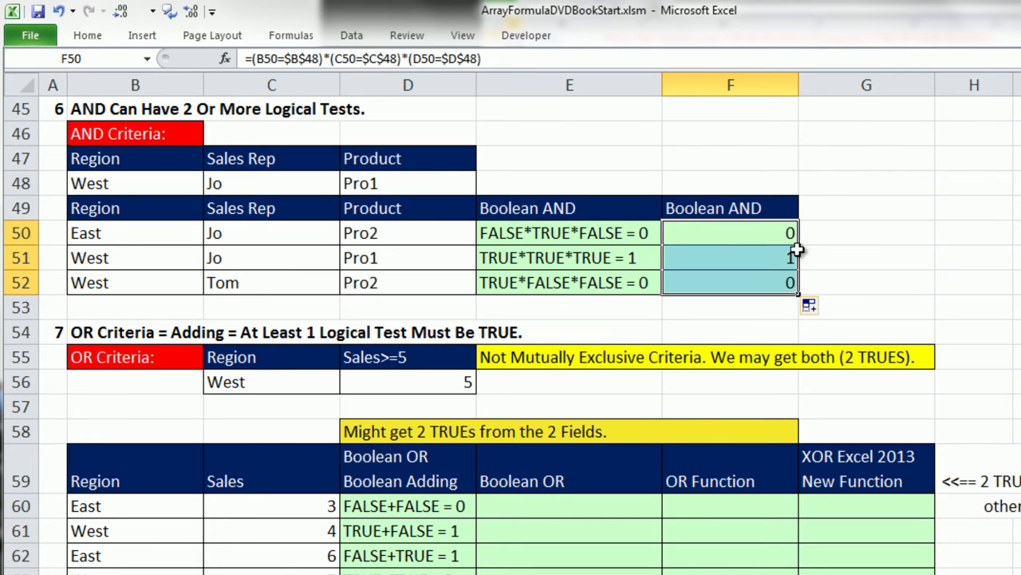
left_click(738, 262)
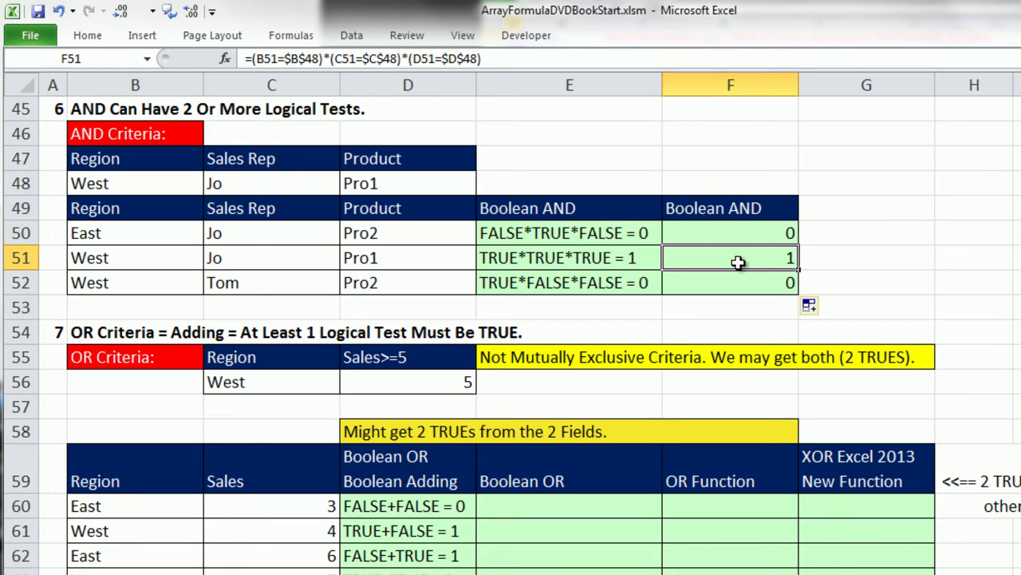
key("F2")
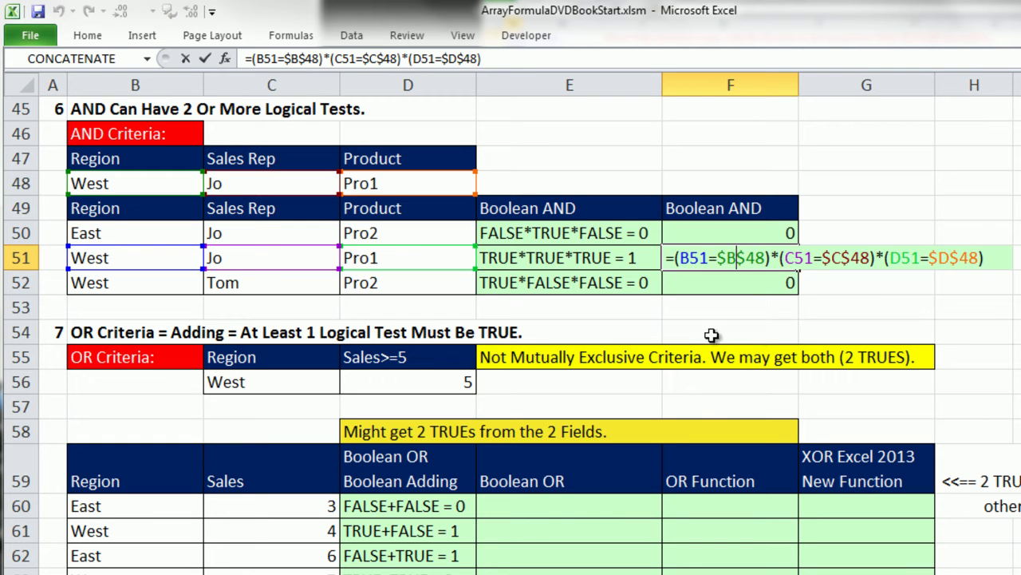
key("ctrl+Return")
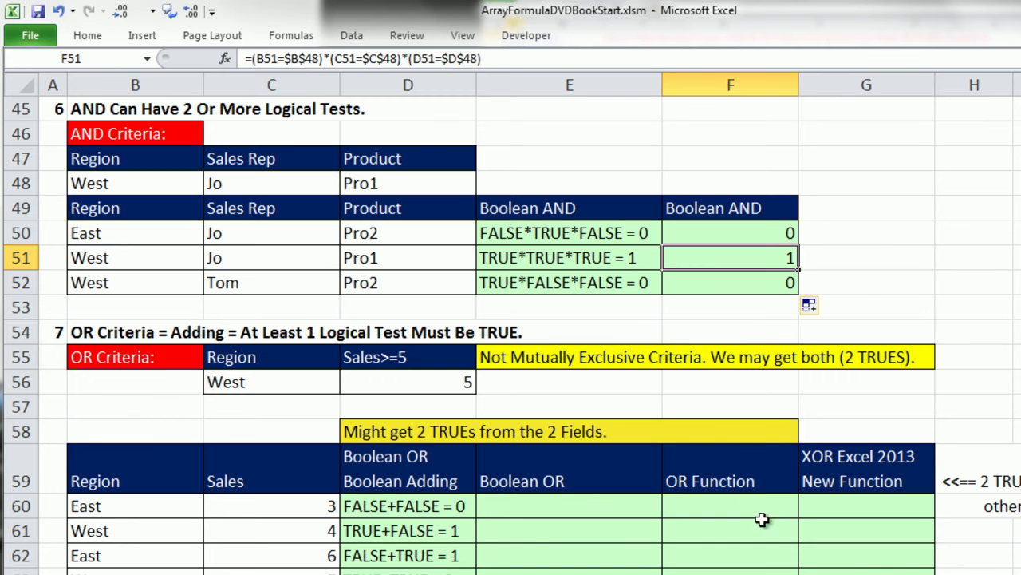
- Begin an OR formula in F60 with the region test B60=$C$56 as its first argument, followed by a comma
scroll(511, 335, "down", 3)
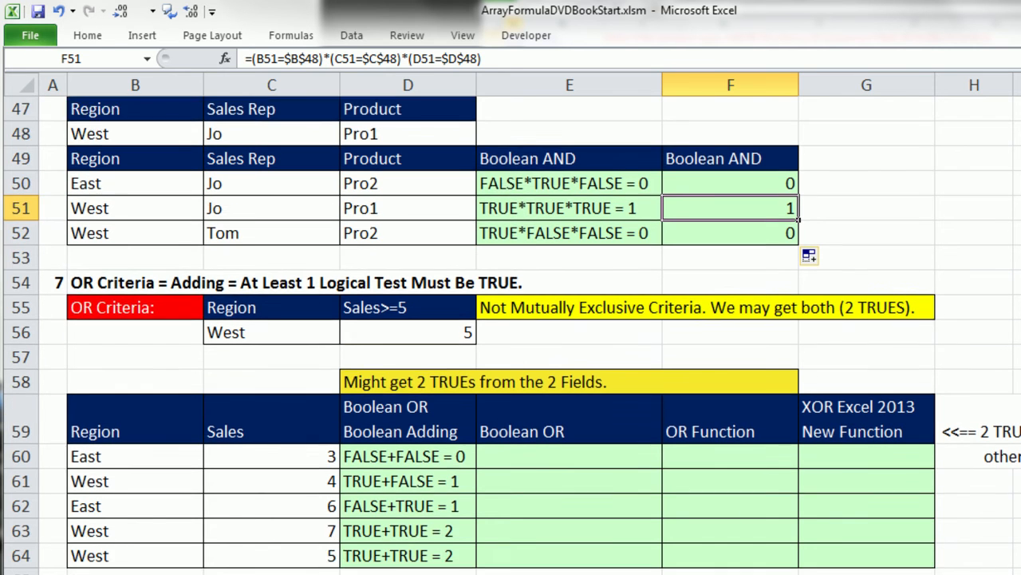
scroll(465, 350, "down", 1)
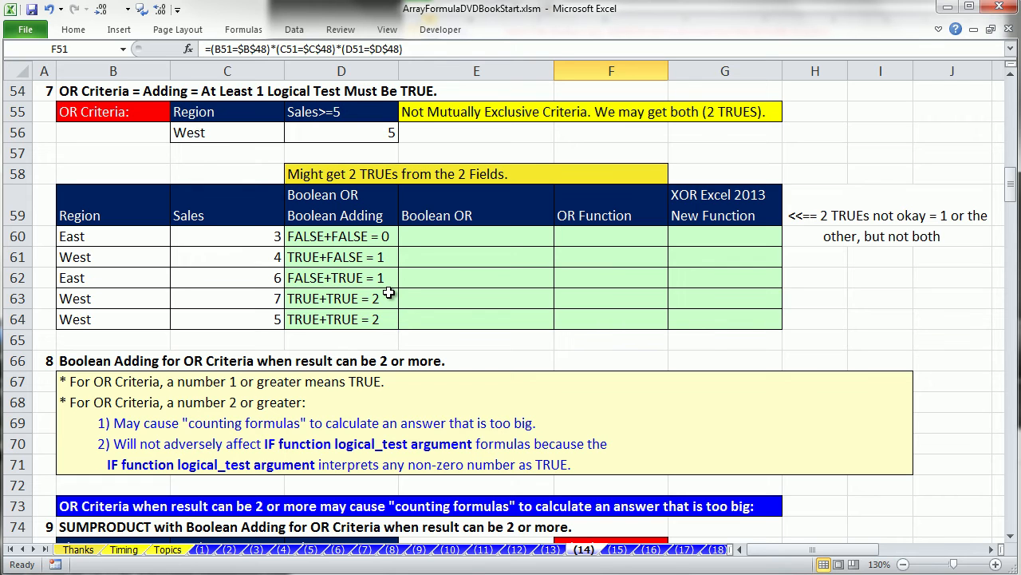
left_click(203, 133)
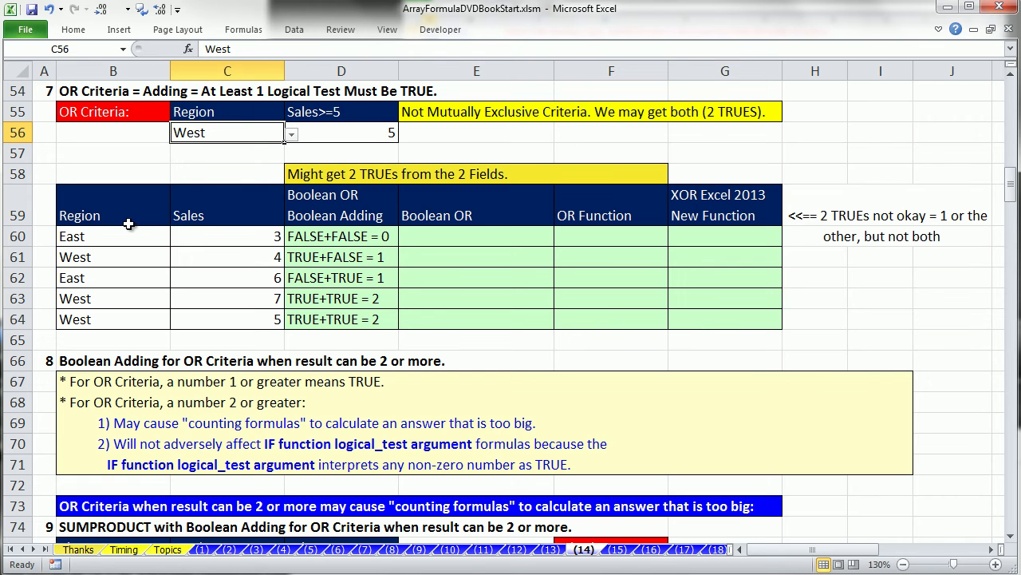
left_click(348, 132)
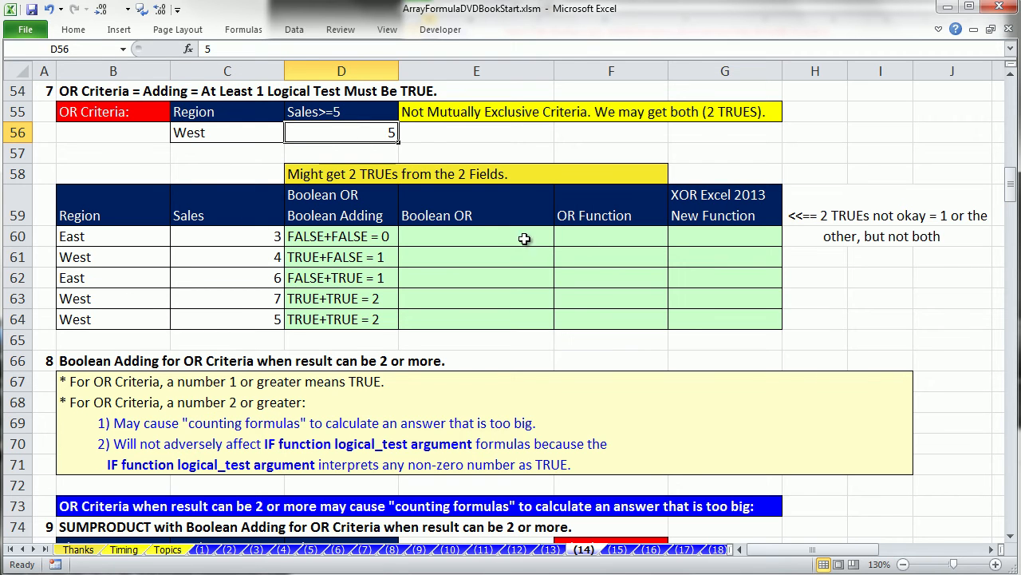
left_click(565, 234)
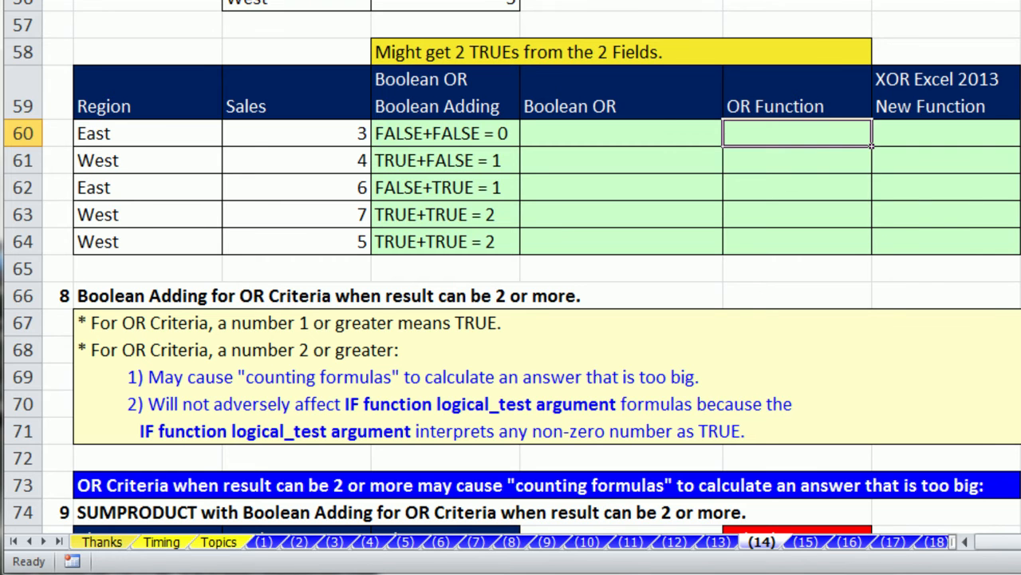
type("=OR(")
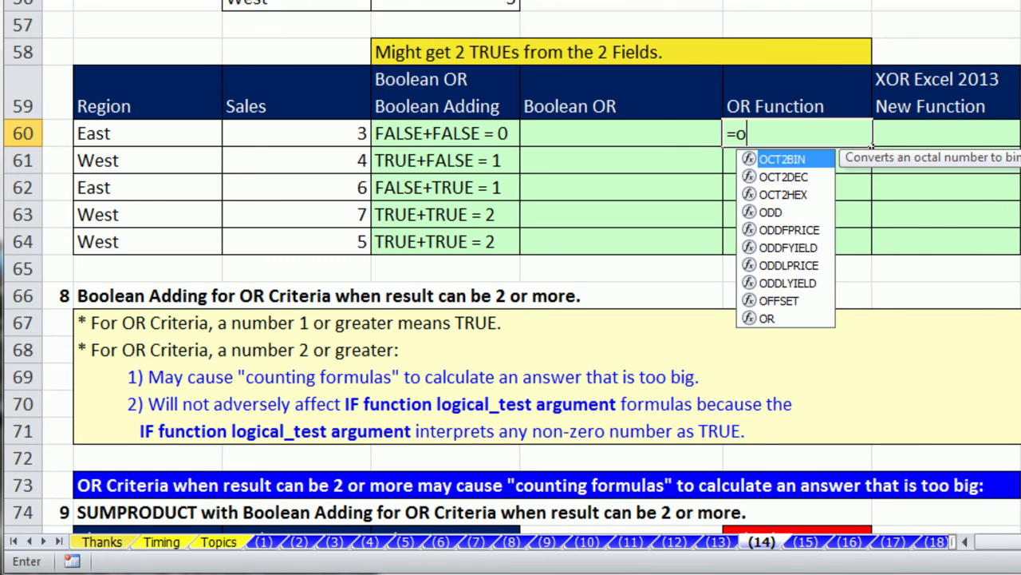
left_click(111, 130)
type("=")
left_click(261, 3)
key("F4")
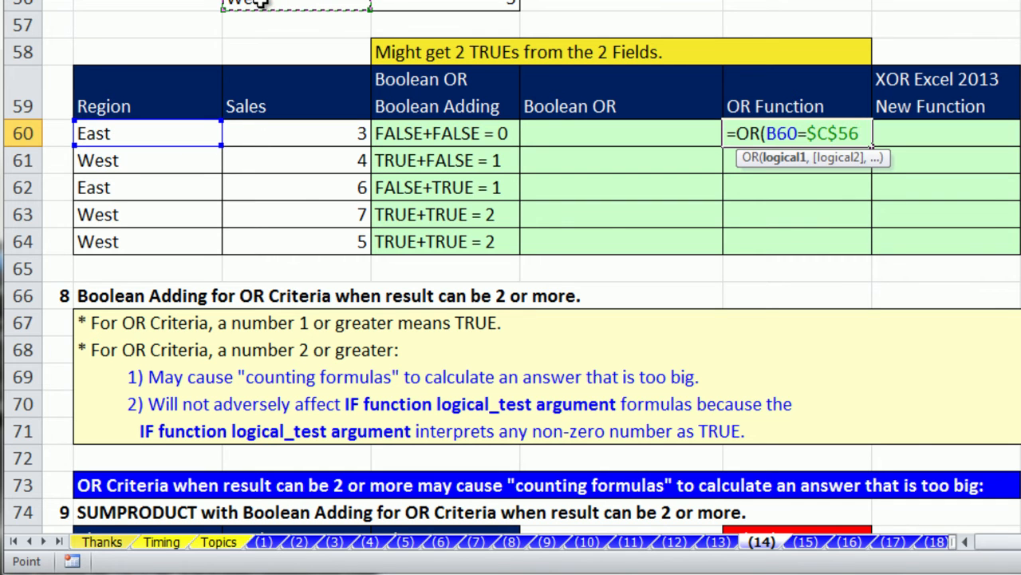
type(",")
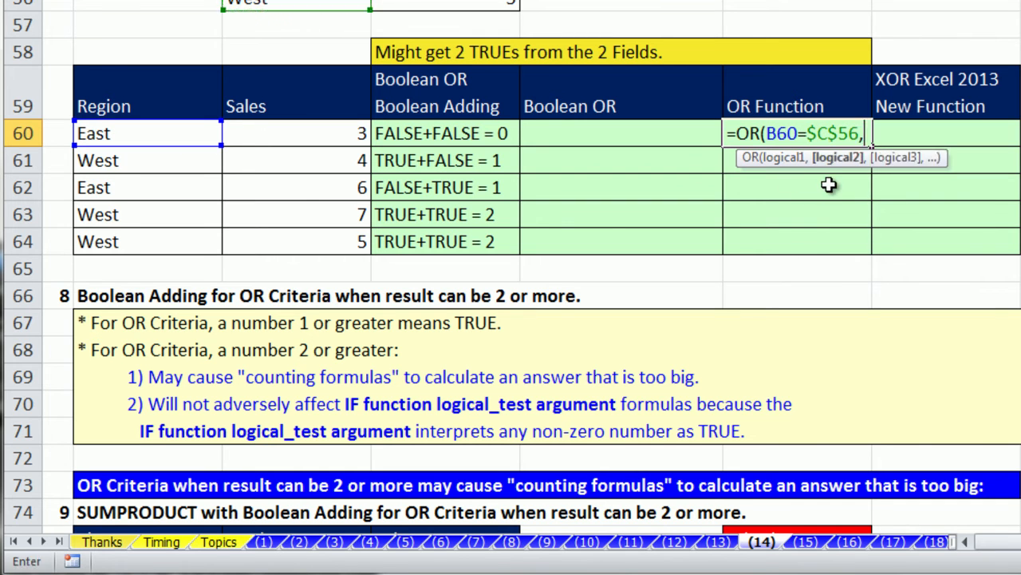
- Add the sales test to enter =OR(B60=$C$56,C60>=$D$56) in F60 and fill the formula down through F64
left_click(299, 138)
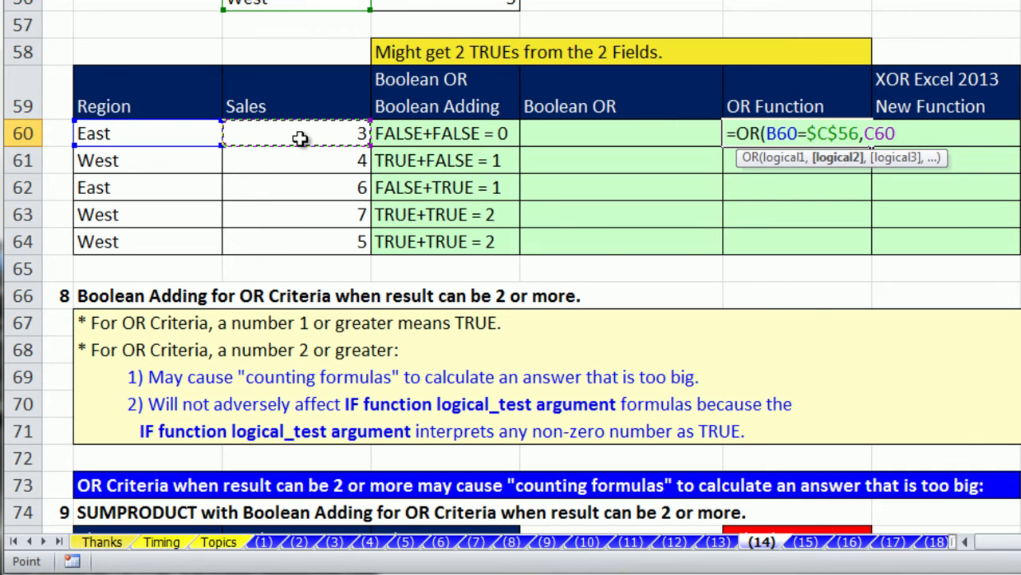
type(">=")
left_click(445, 5)
key("F4")
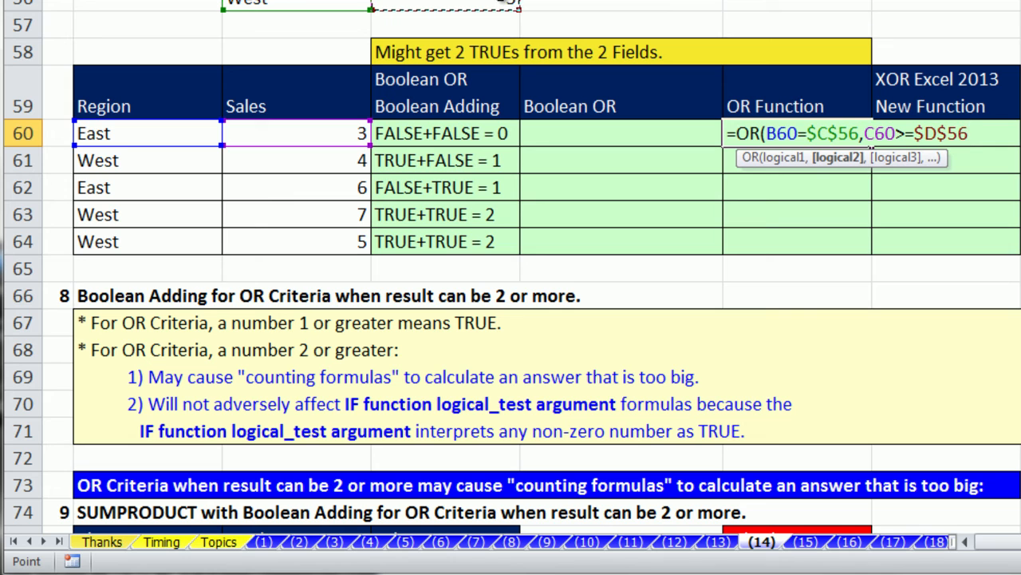
type(")")
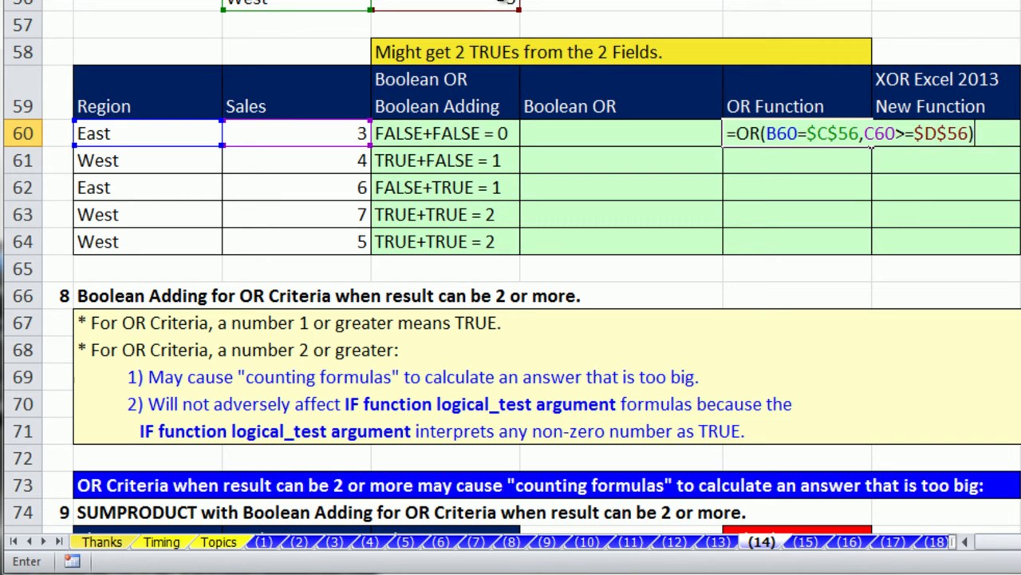
key("ctrl+Return")
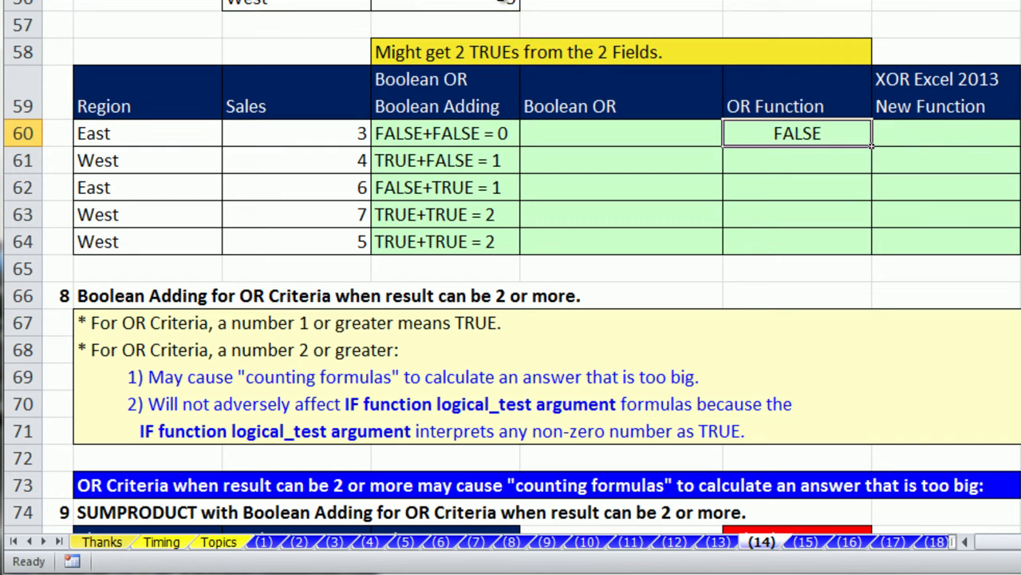
double_click(872, 146)
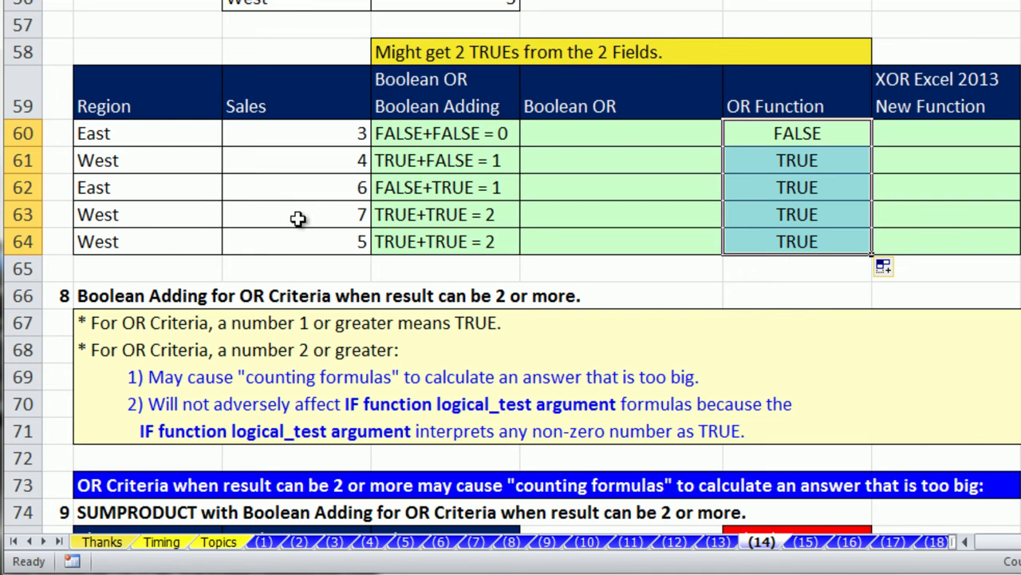
left_click(789, 222)
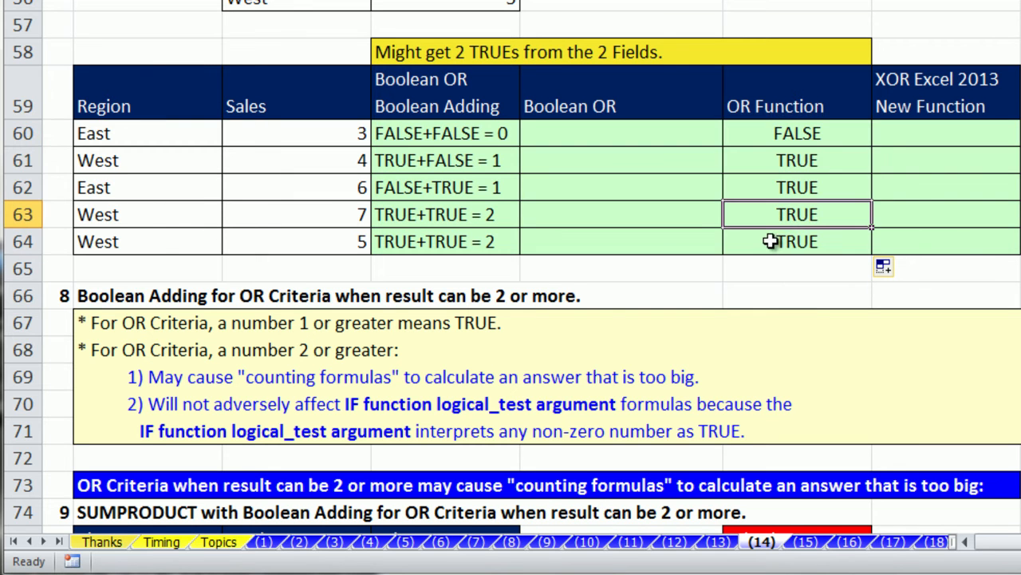
- Copy the two logical tests from the OR formula in F60 into a new formula in E60, replacing the comma with a plus sign
double_click(835, 133)
left_click_drag(770, 133, 969, 133)
key("Escape")
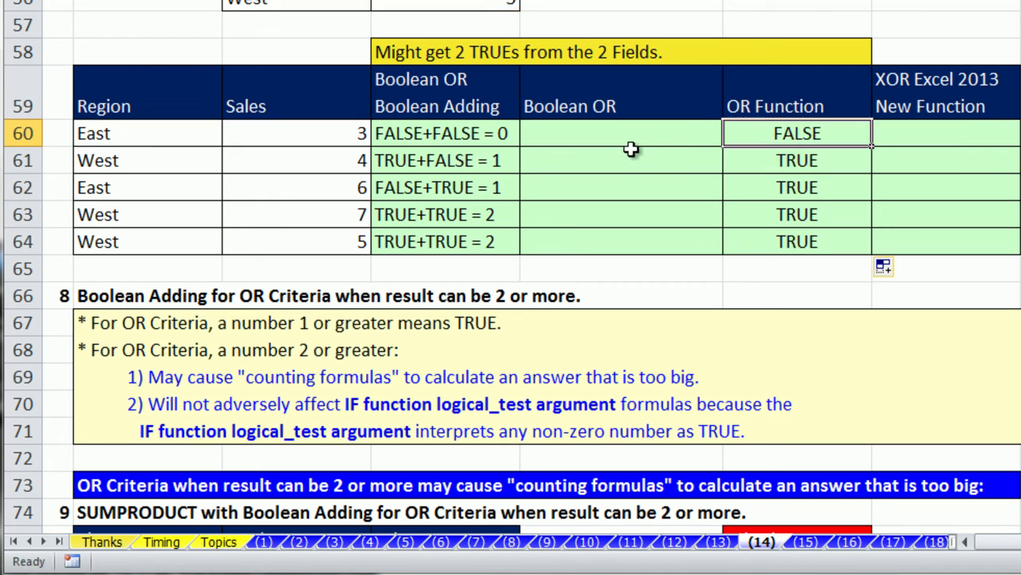
left_click(617, 135)
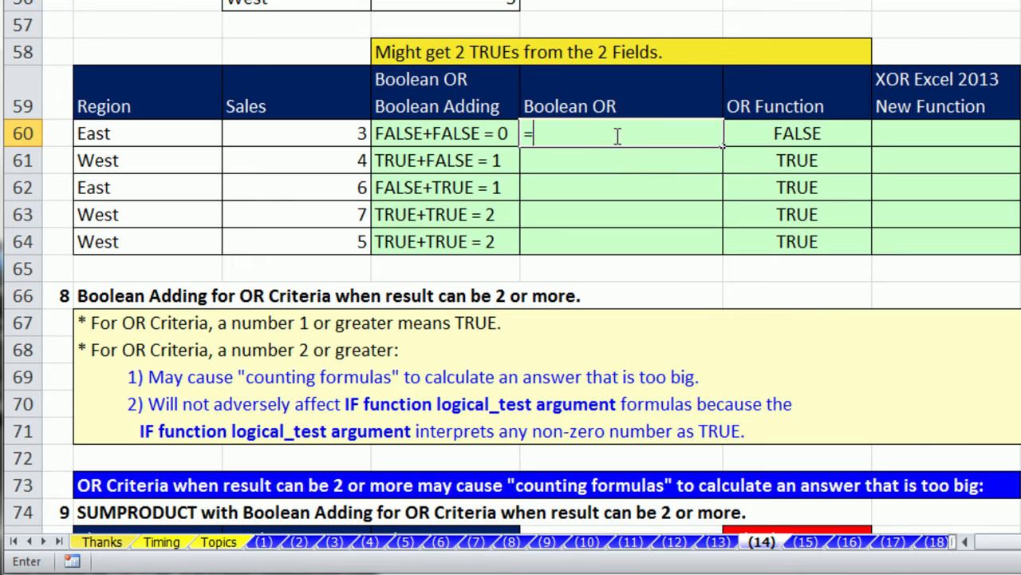
type("=")
key("ctrl+v")
left_click(634, 136)
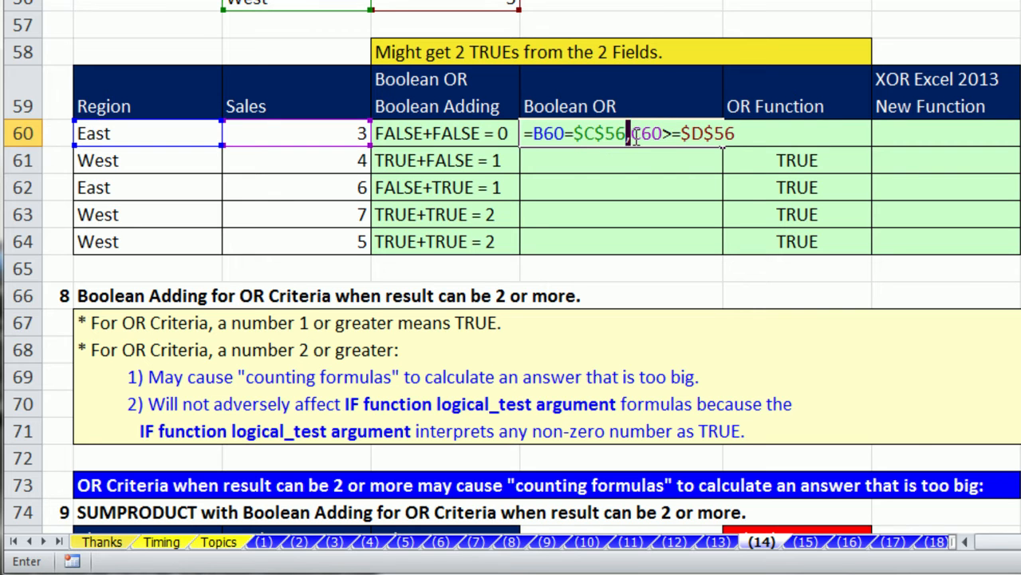
type("+")
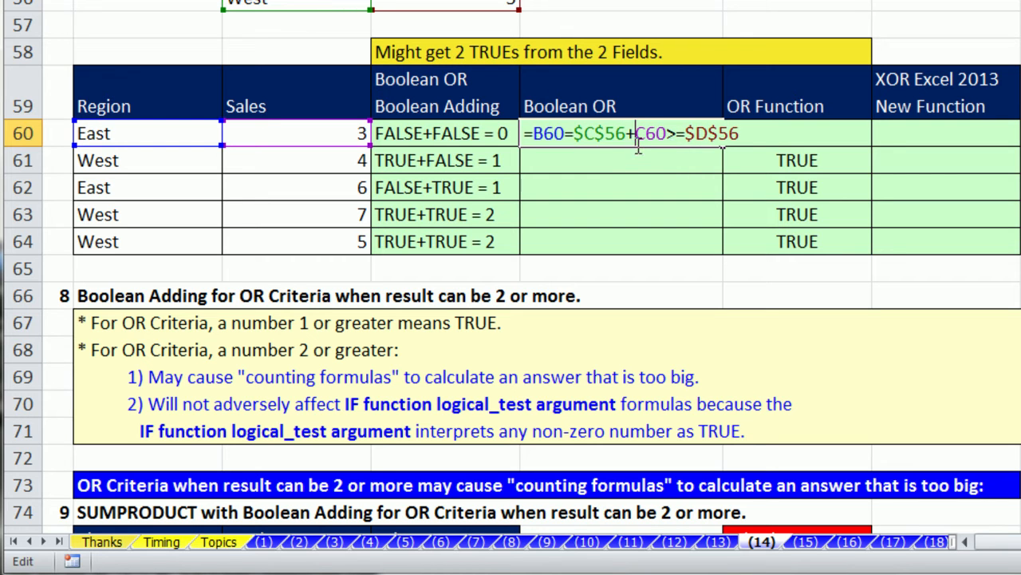
- Enclose each test in parentheses to enter =(B60=$C$56)+(C60>=$D$56) in E60 and fill it down through E64
type("(")
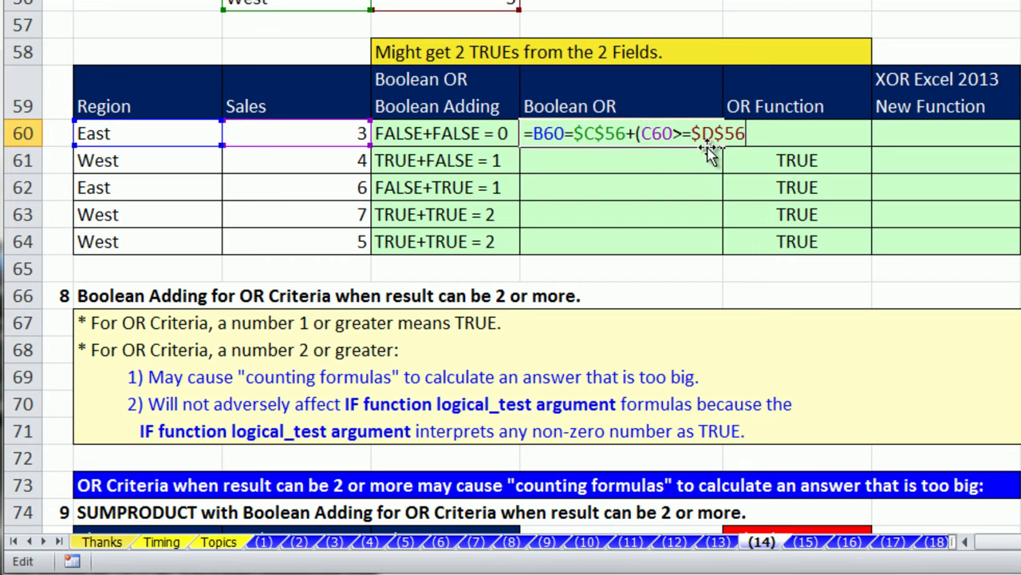
left_click(628, 134)
type(")")
left_click(533, 133)
type("(")
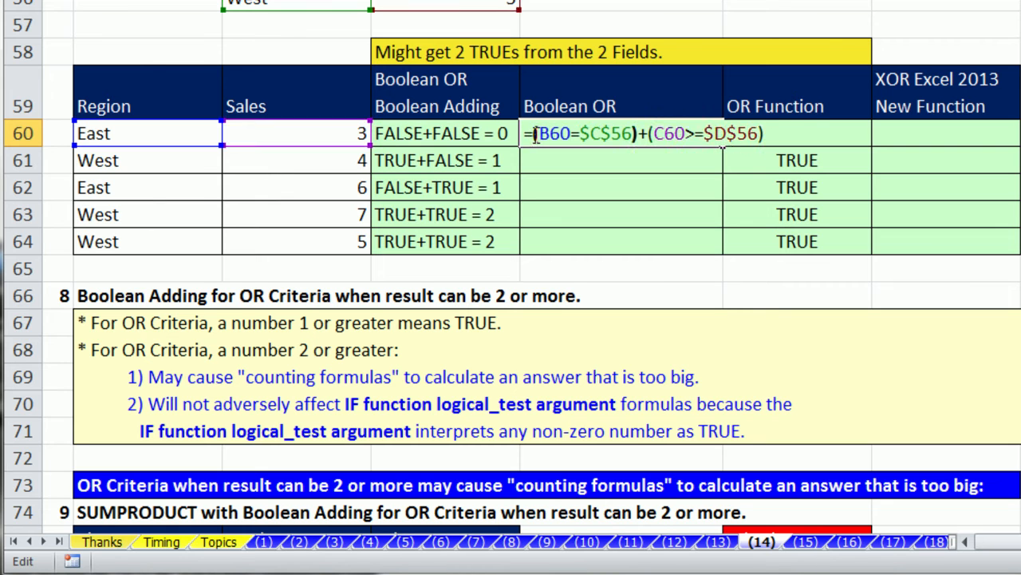
key("ctrl+Return")
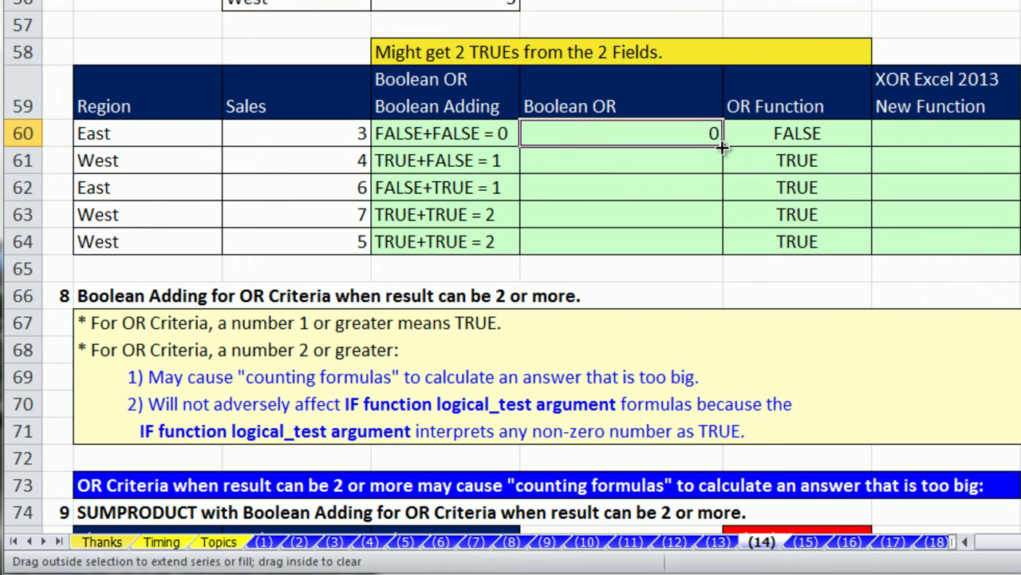
double_click(722, 147)
- Evaluate the Boolean OR formula in E63 step by step with Evaluate Formula, then close the evaluation
left_click(687, 219)
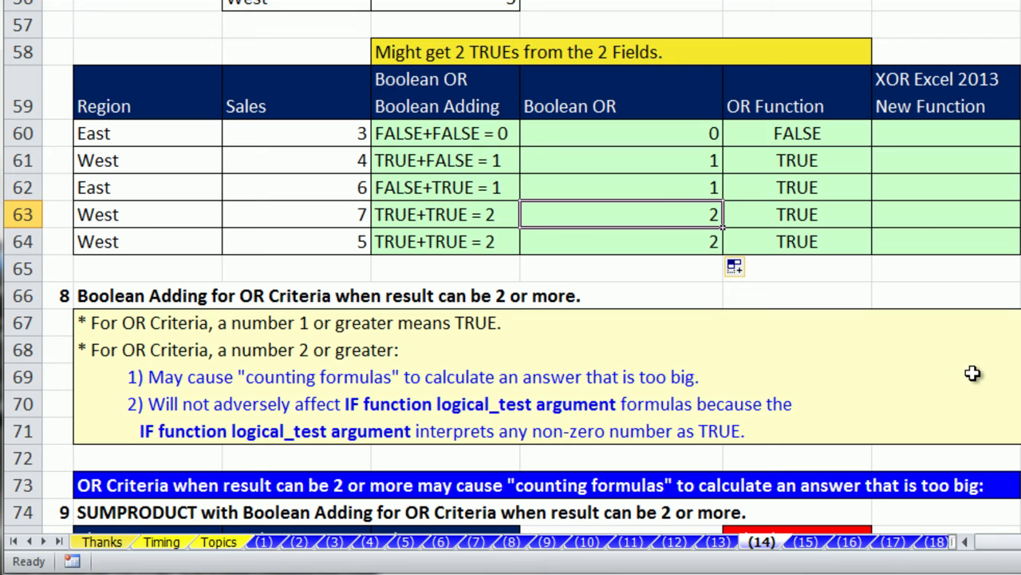
key("alt+m")
key("v")
key("Return")
key("Return")
key("Return")
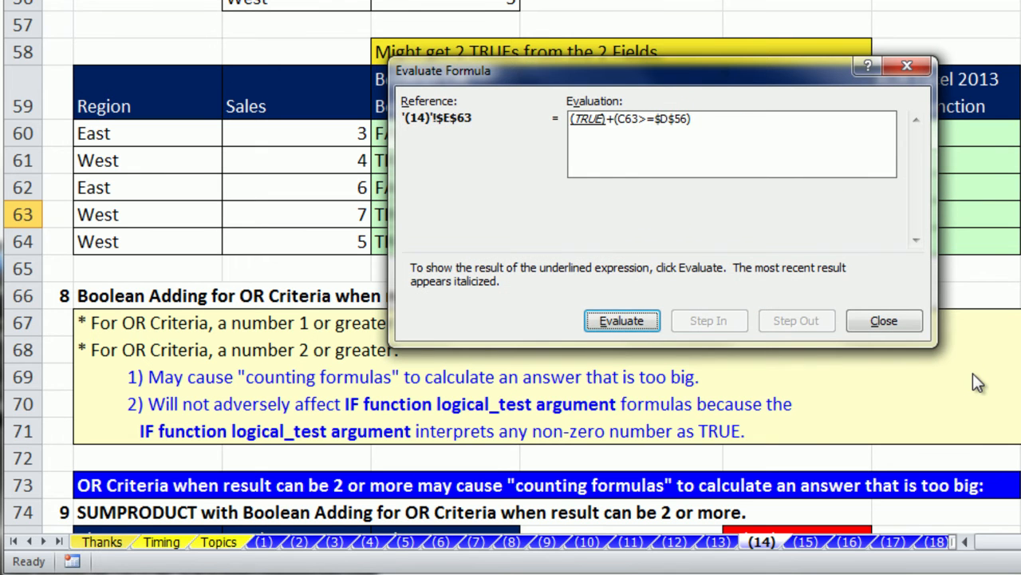
key("Return")
key("Return")
key("Return")
key("Return")
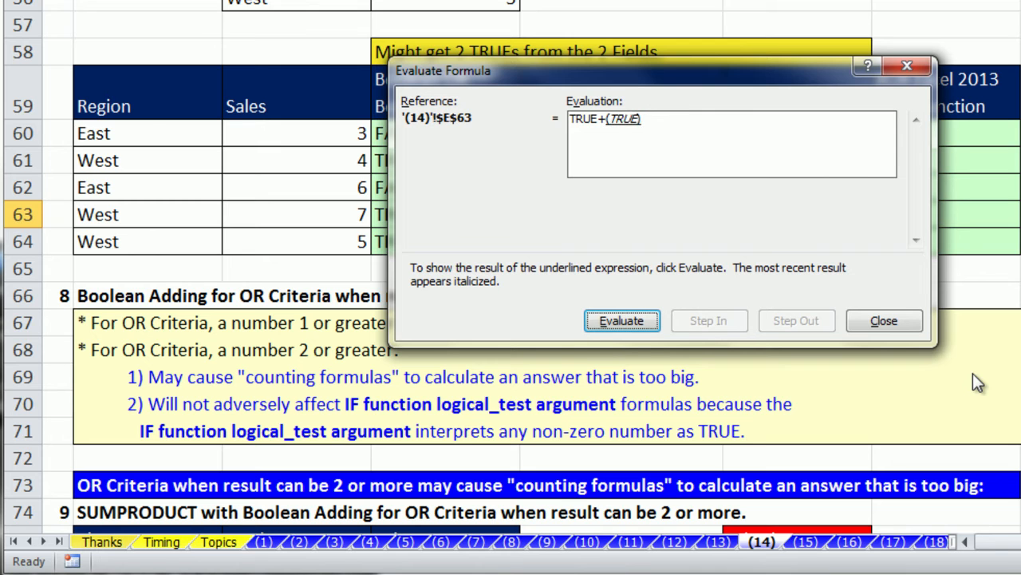
key("Return")
key("Return")
key("Escape")
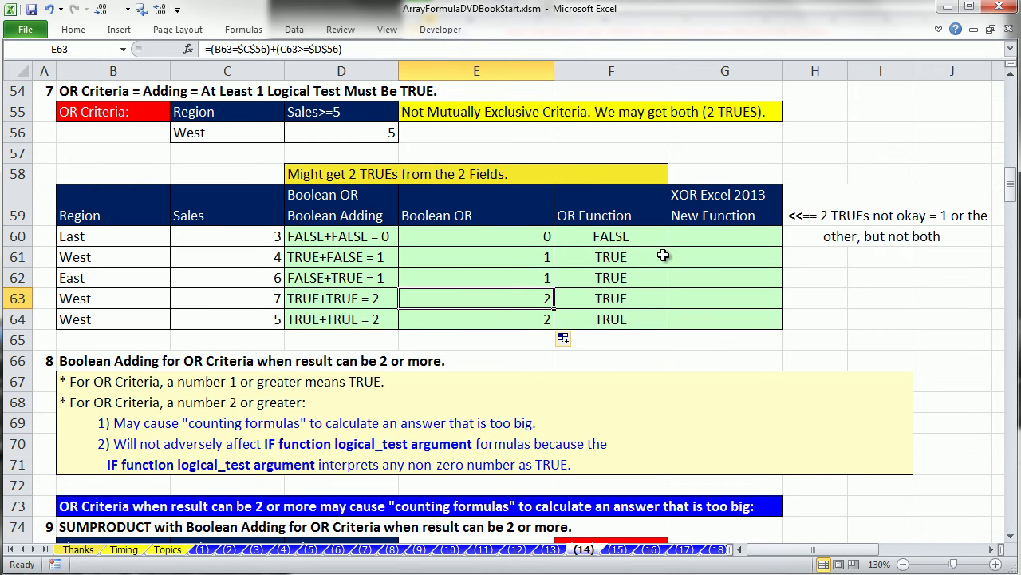
- Copy the complete formula =(B60=$C$56)+(C60>=$D$56) from E60 into G60 in the XOR column, keeping it open for editing
left_click(679, 238)
left_click(467, 236)
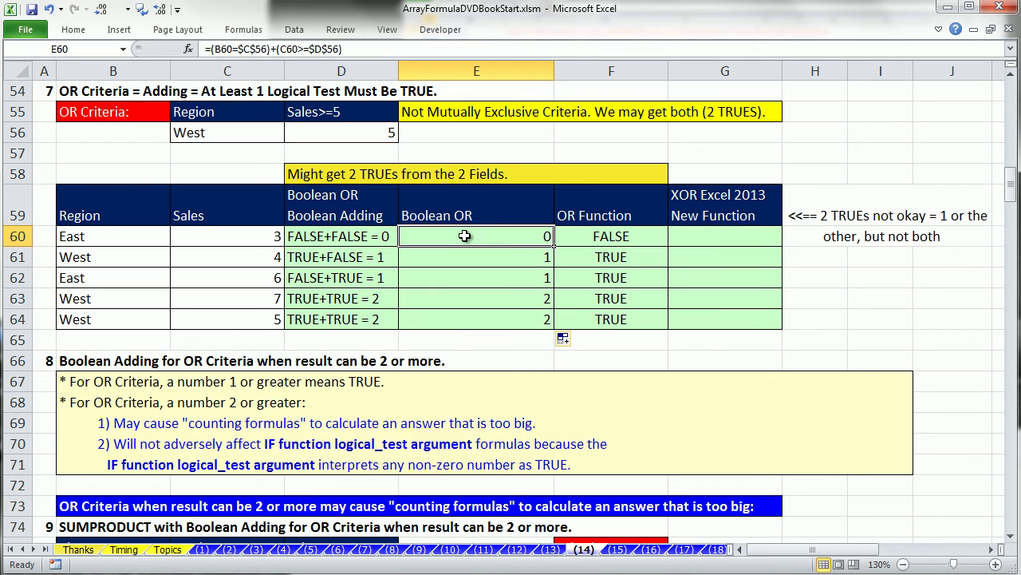
key("F2")
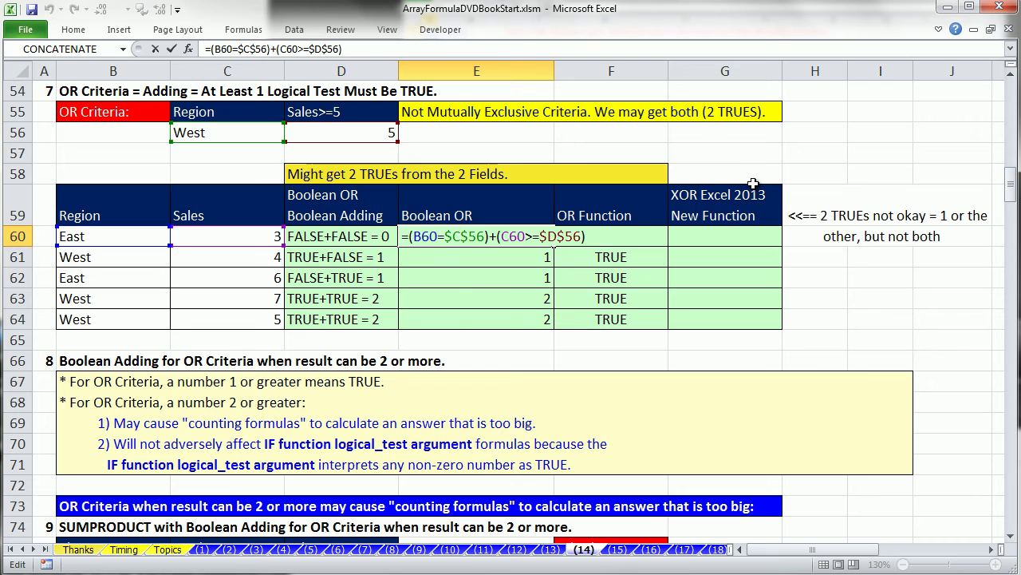
key("ctrl+Return")
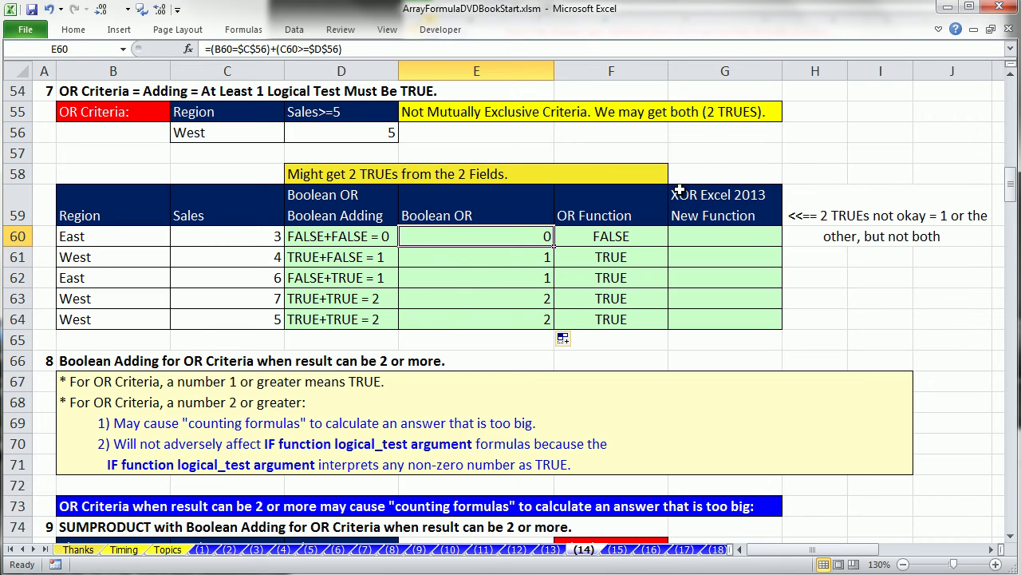
double_click(528, 234)
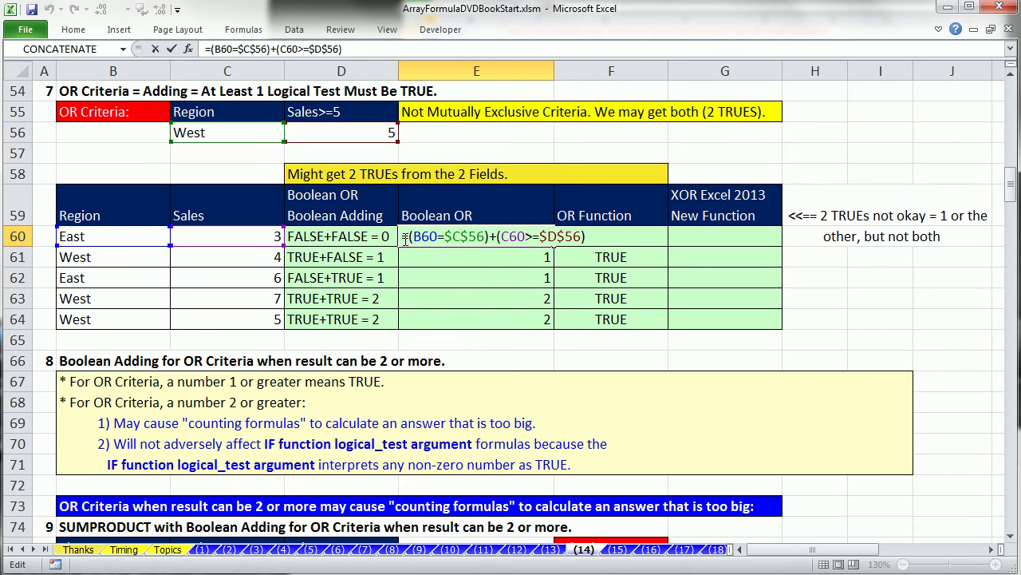
left_click_drag(406, 238, 712, 238)
key("ctrl+c")
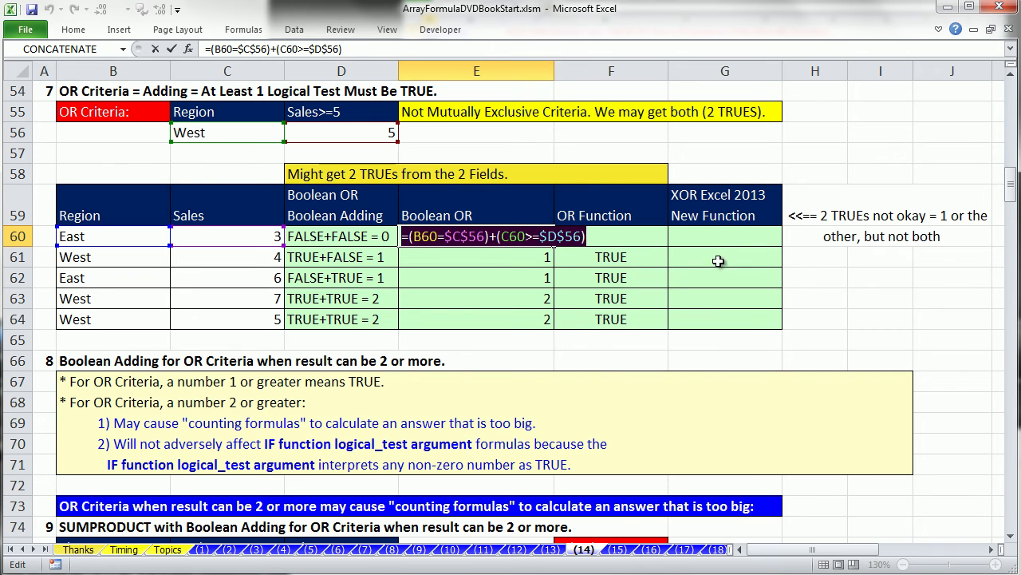
key("ctrl+Return")
left_click(691, 235)
key("ctrl+v")
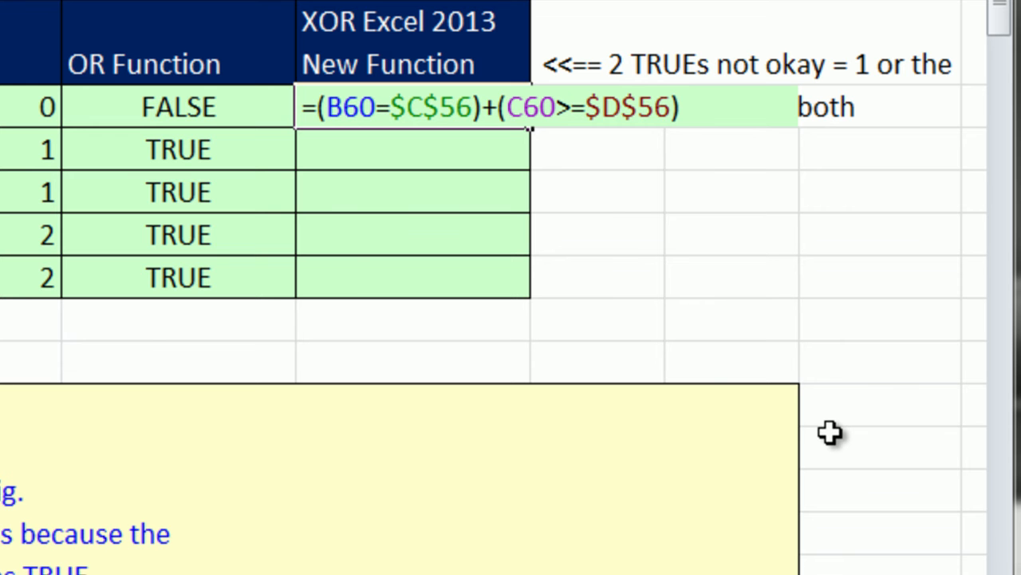
- Complete the XOR formula in G60 as =((B60=$C$56)+(C60>=$D$56))=1 and fill it down through G64
type("=1")
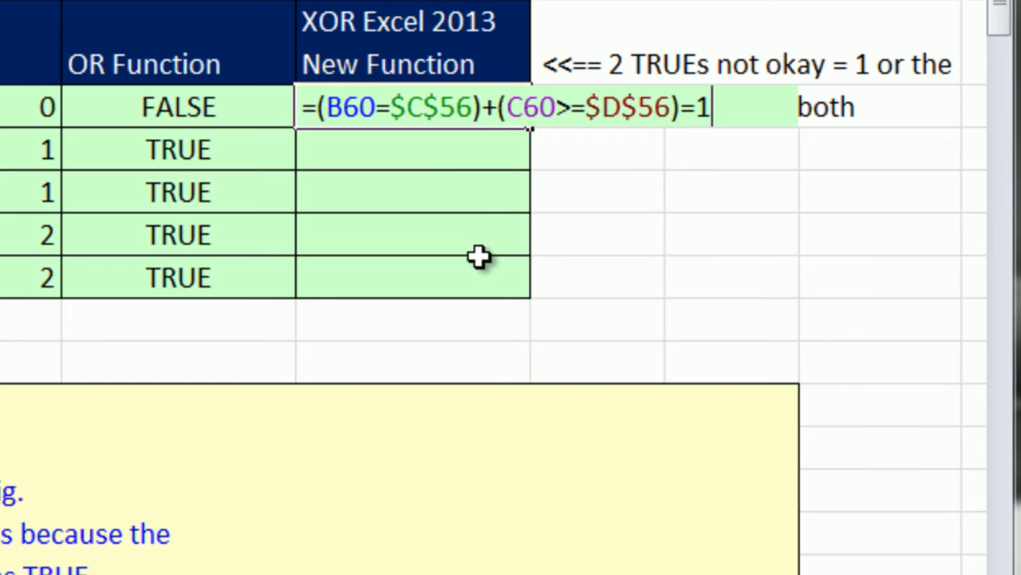
left_click(318, 108)
type("(")
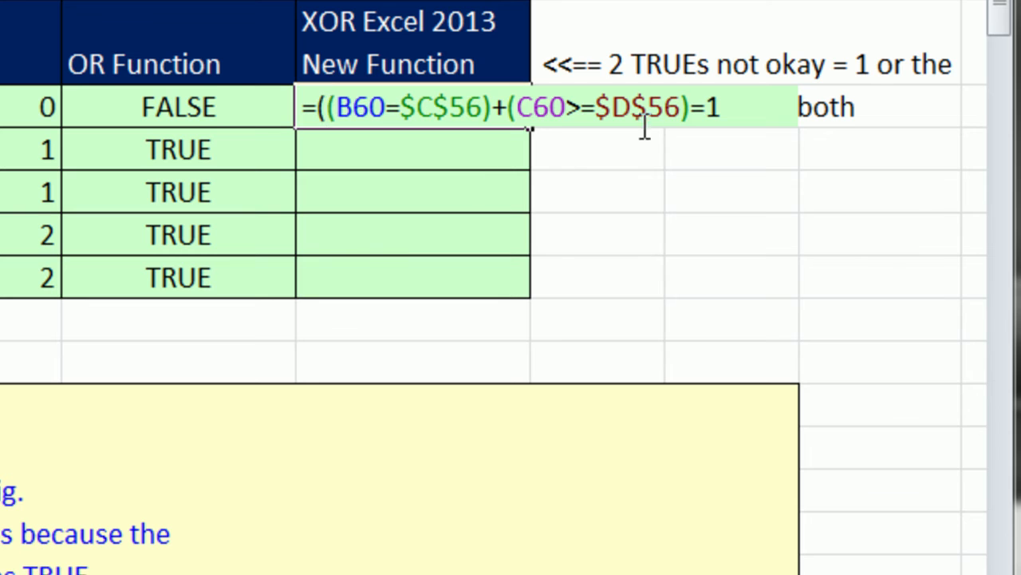
left_click(687, 120)
type(")")
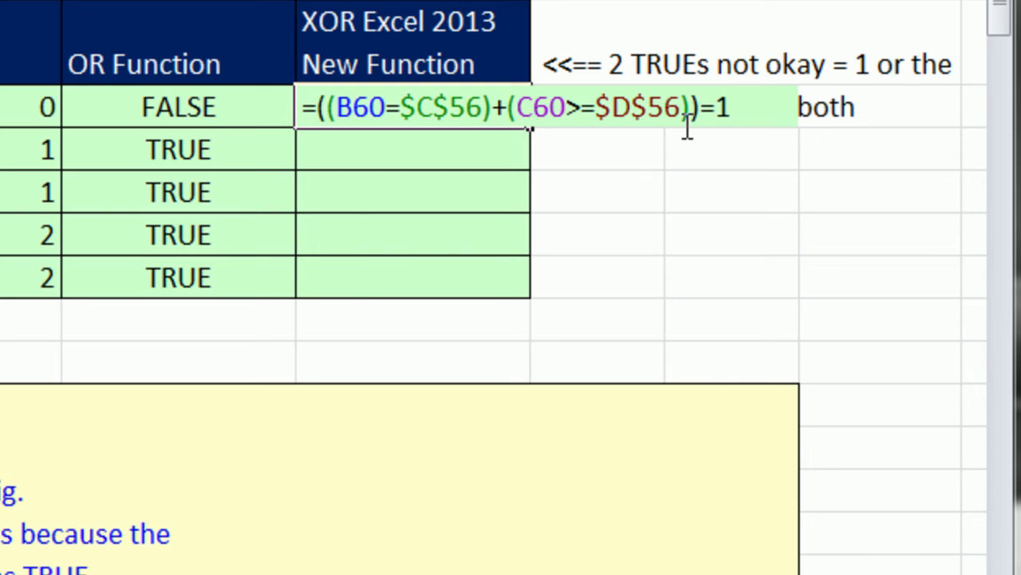
key("ctrl+Return")
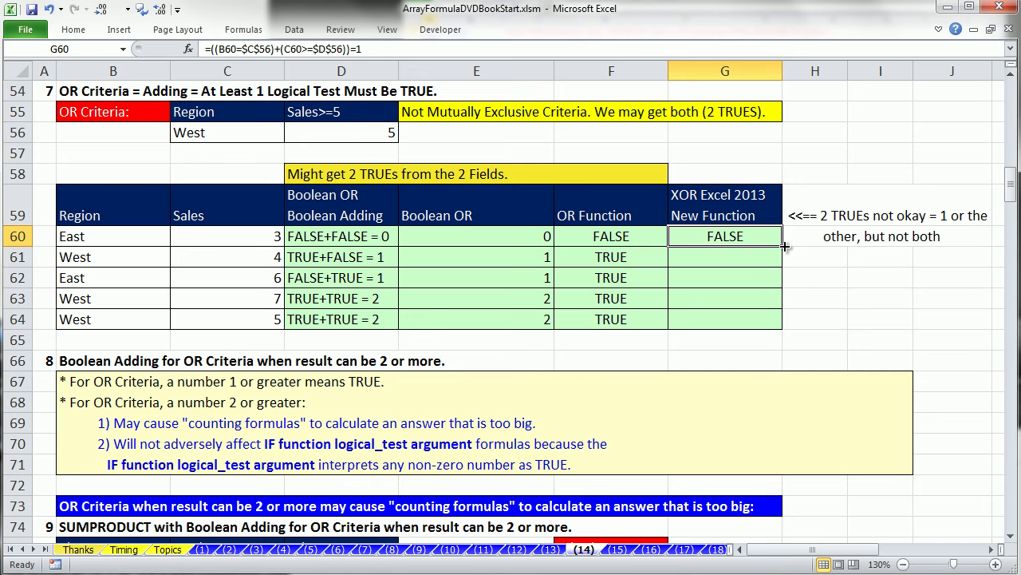
double_click(531, 127)
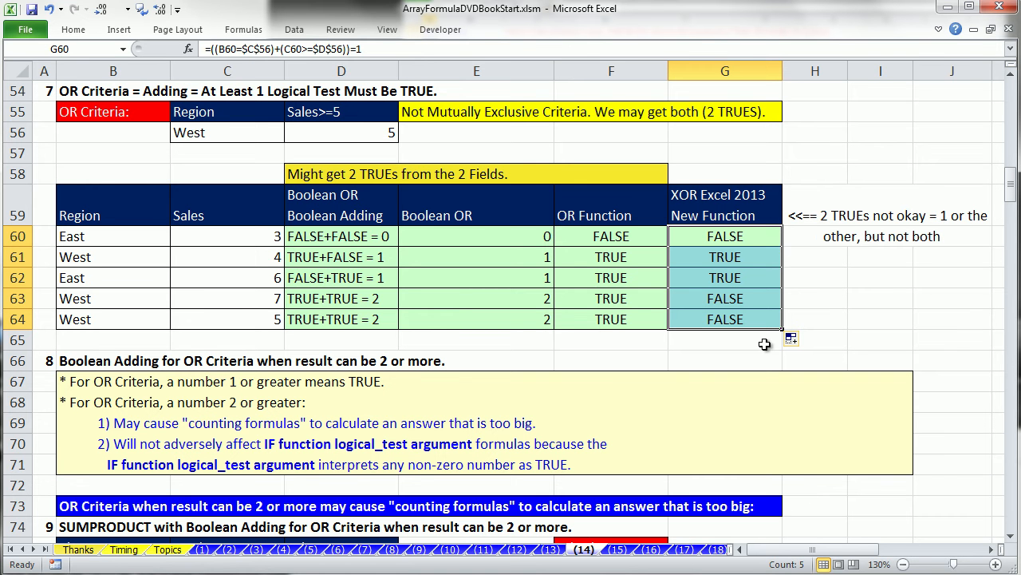
- Check the XOR results in G61:G62 and inspect the formula in G60 without changing it
left_click_drag(747, 258, 749, 278)
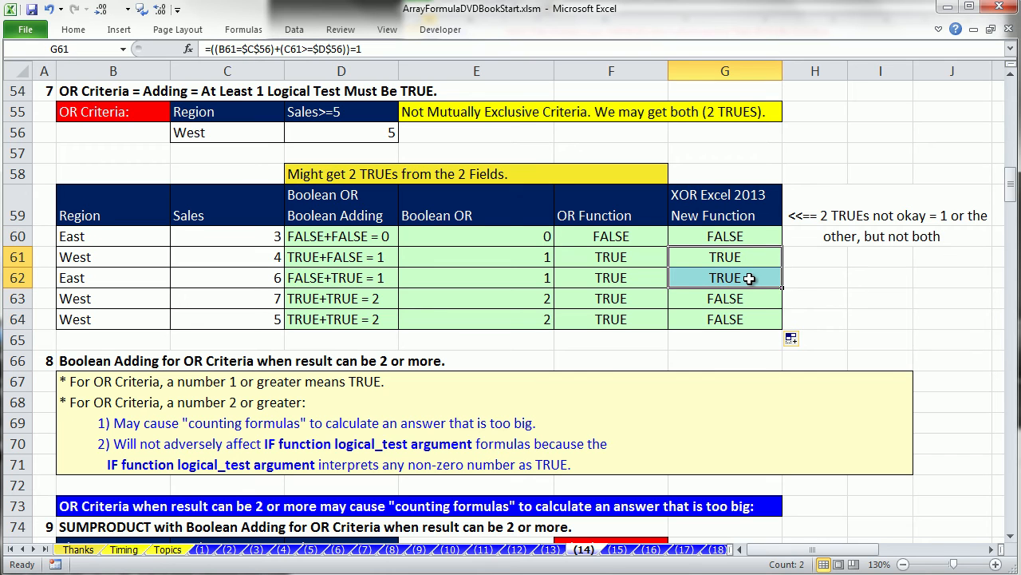
double_click(730, 236)
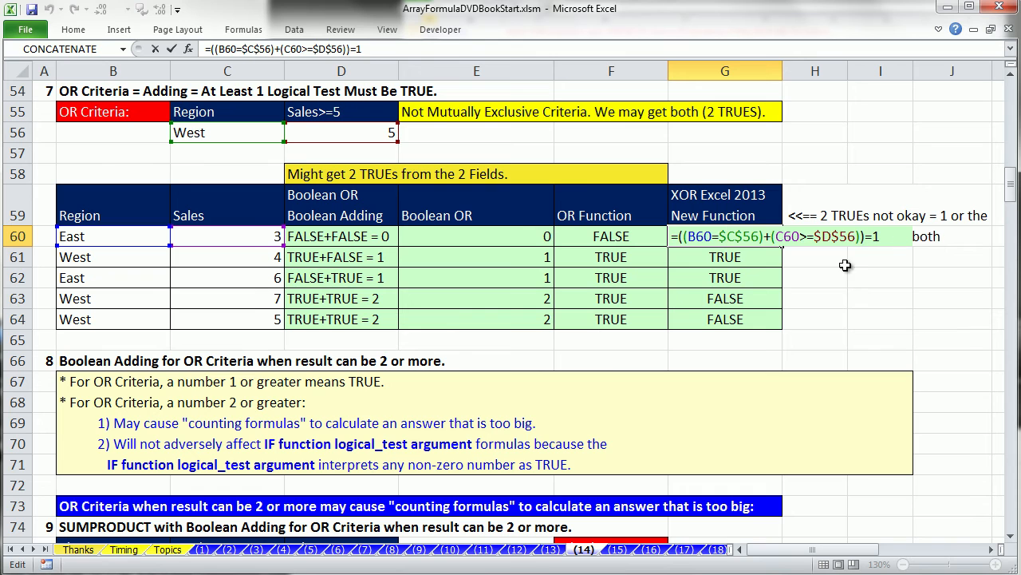
key("ctrl+Return")
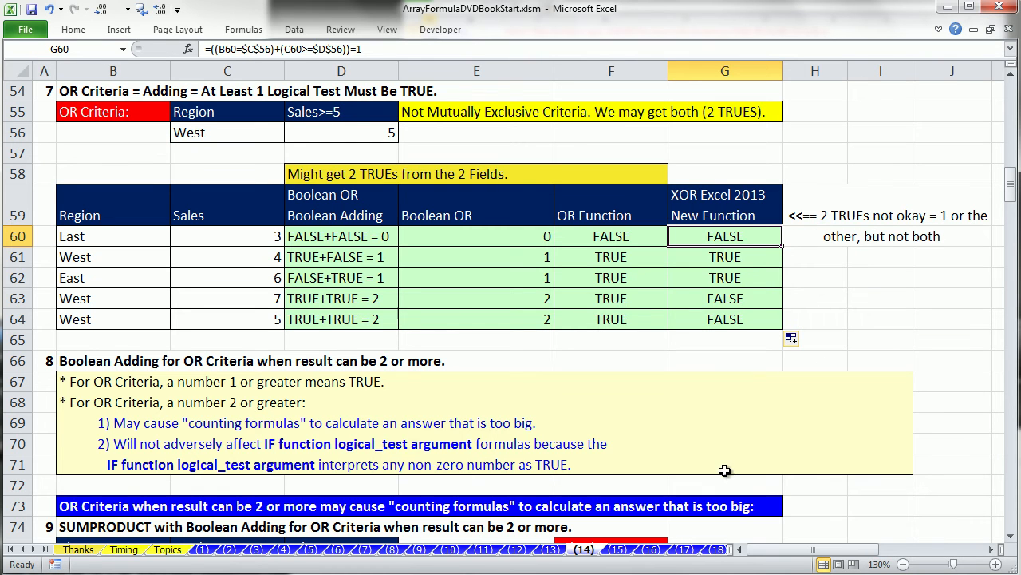
- Review the notes on Boolean adding for OR criteria, the SUMPRODUCT example data, and the city and product criteria in F77 and F79
left_click(1011, 538)
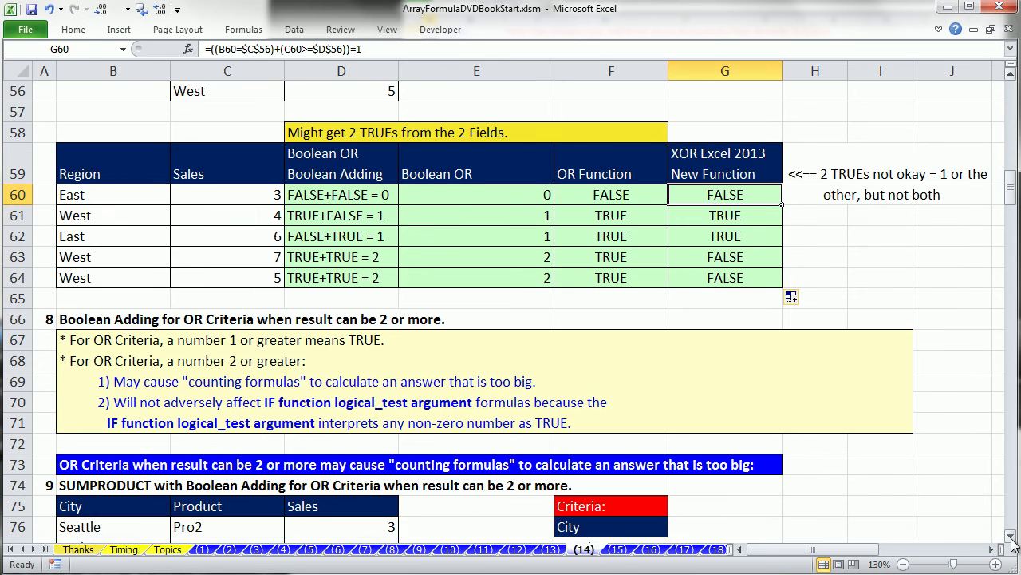
left_click_drag(1011, 538, 1011, 538)
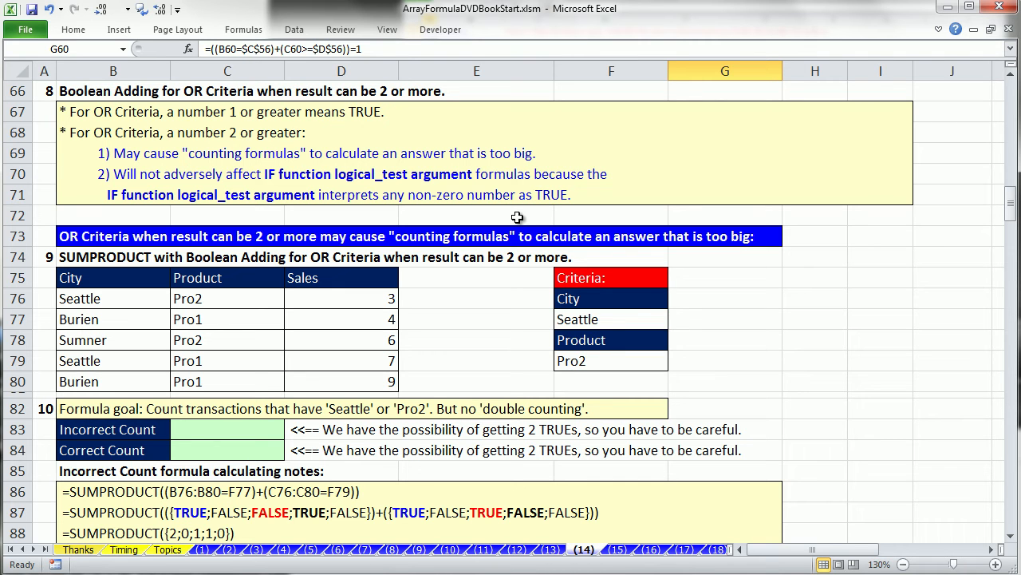
left_click(1010, 541)
left_click(1011, 541)
left_click(1010, 541)
left_click(1010, 540)
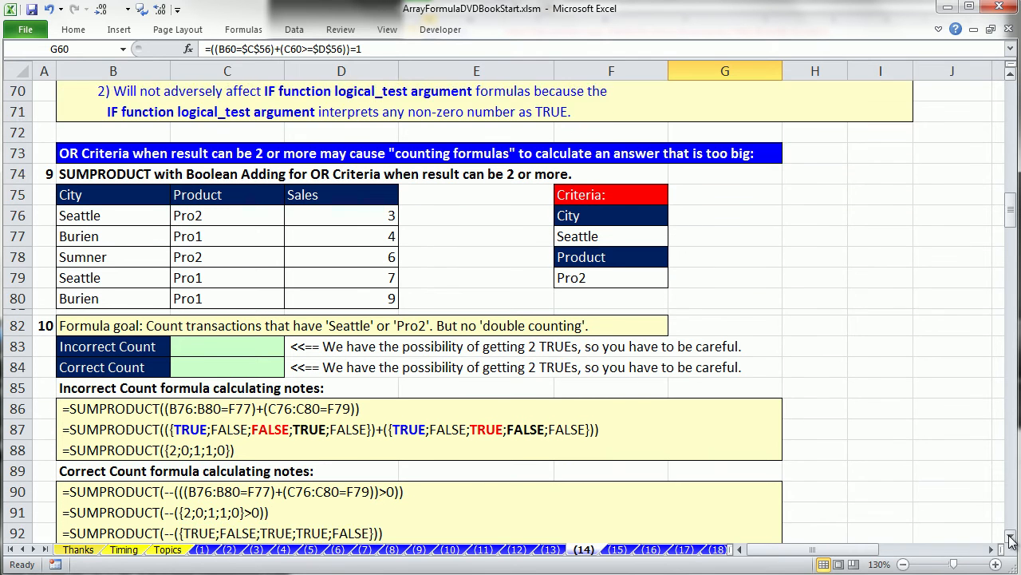
left_click(1011, 540)
left_click(1011, 540)
left_click(1011, 541)
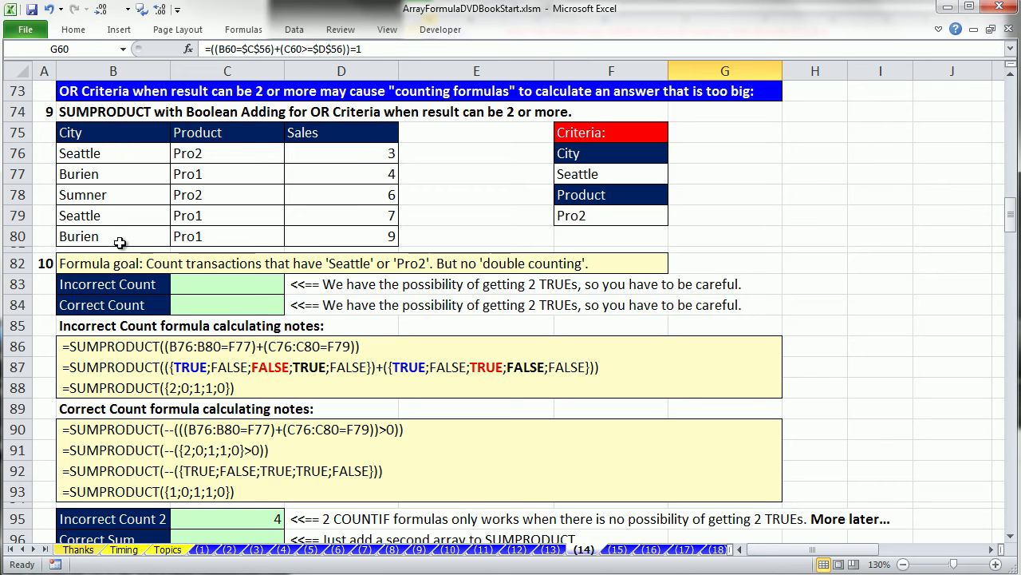
left_click(583, 176)
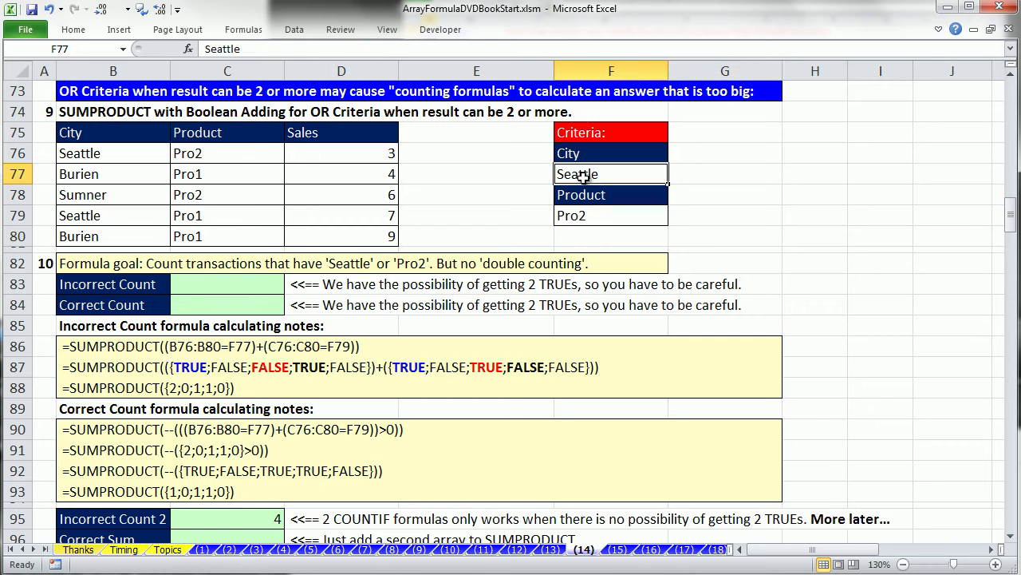
left_click(601, 216)
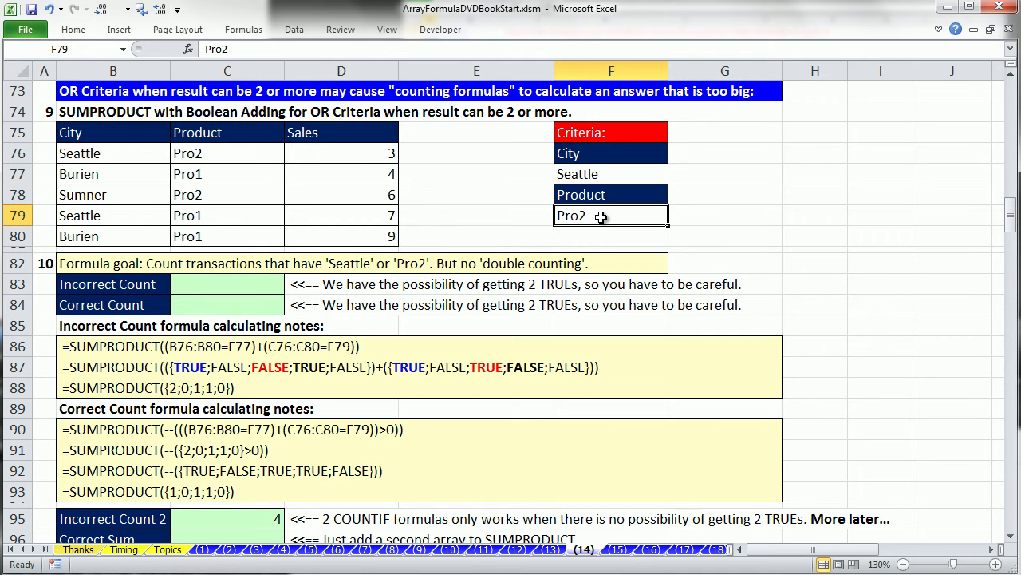
- Enter =SUMPRODUCT((B76:B80=F77)+(C76:C80=F79)) in C83 as the incorrect count of Seattle or Pro2 transactions
left_click(247, 284)
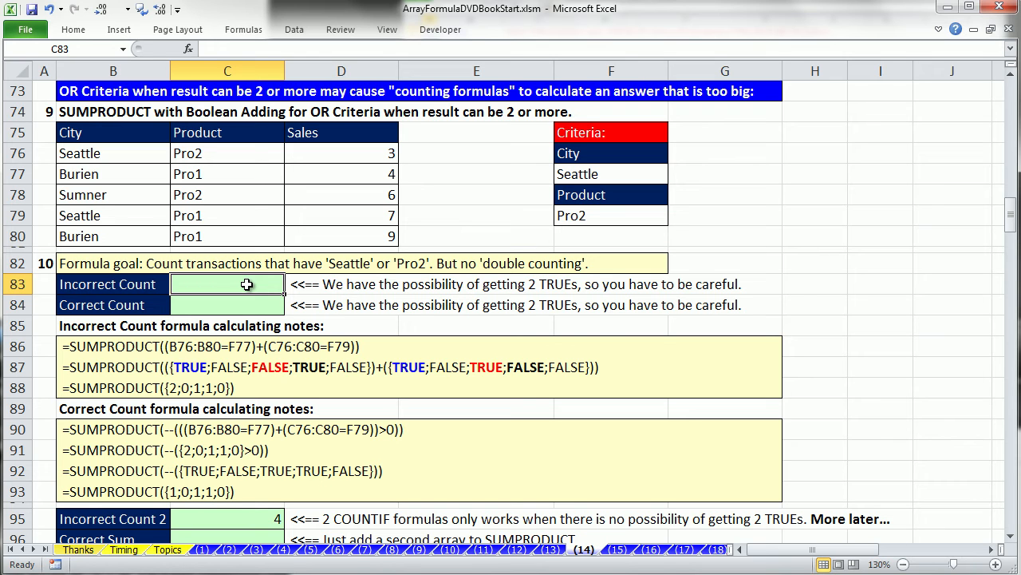
type("=SUMPRODUCT(")
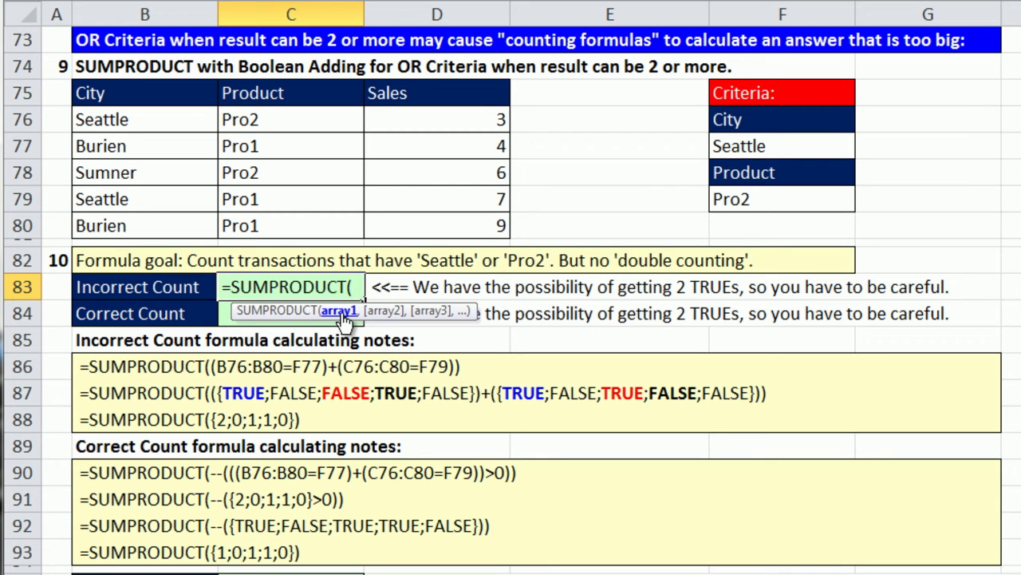
type("(")
left_click_drag(109, 123, 141, 221)
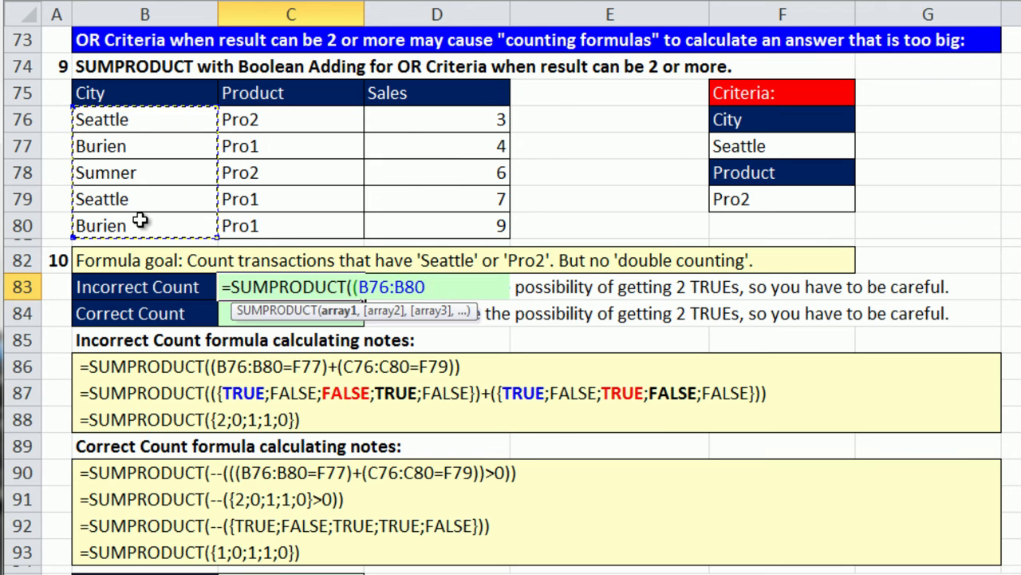
type("=")
left_click(743, 142)
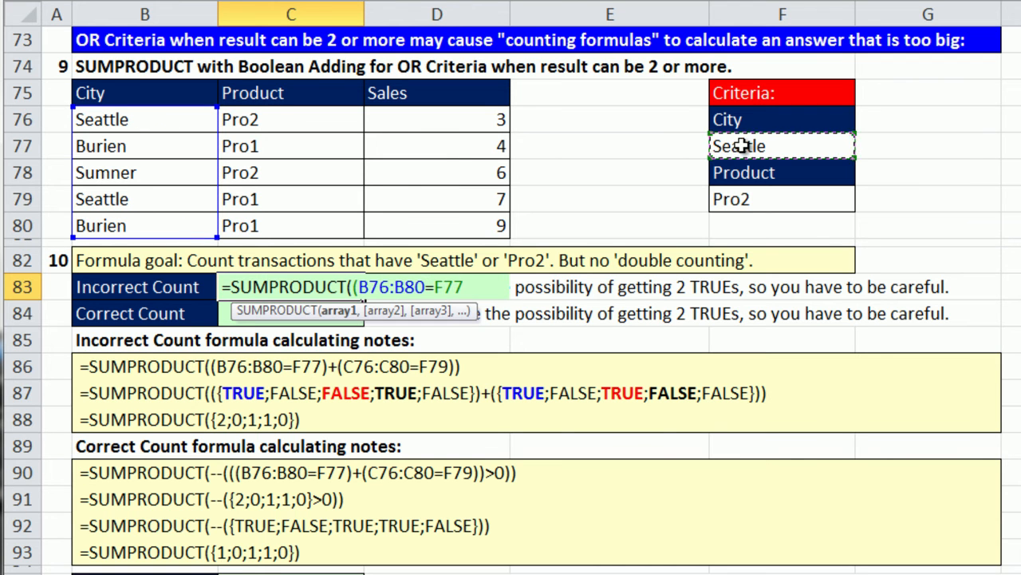
type(")+(")
left_click_drag(308, 120, 331, 220)
type("=")
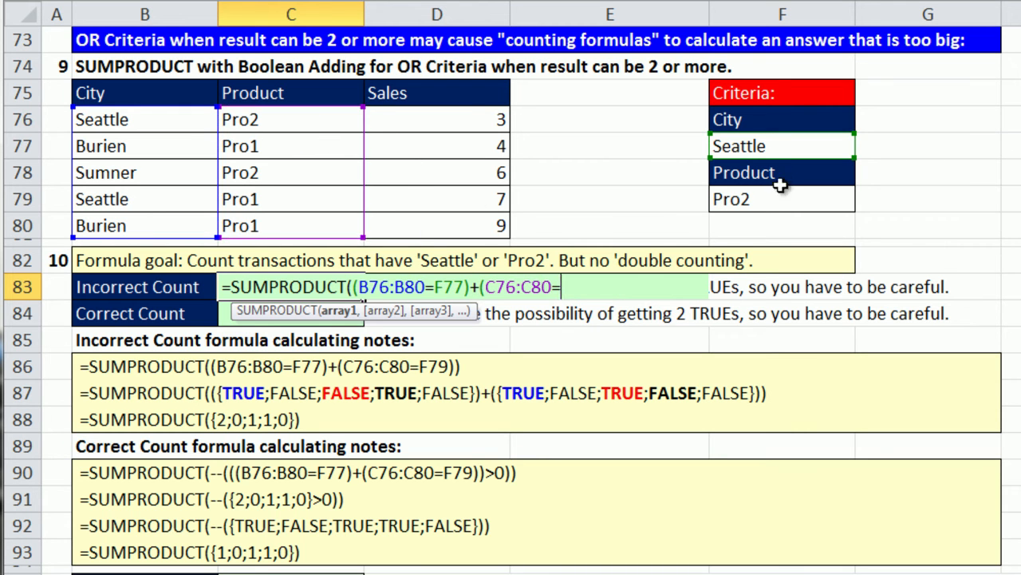
left_click(772, 201)
type("))")
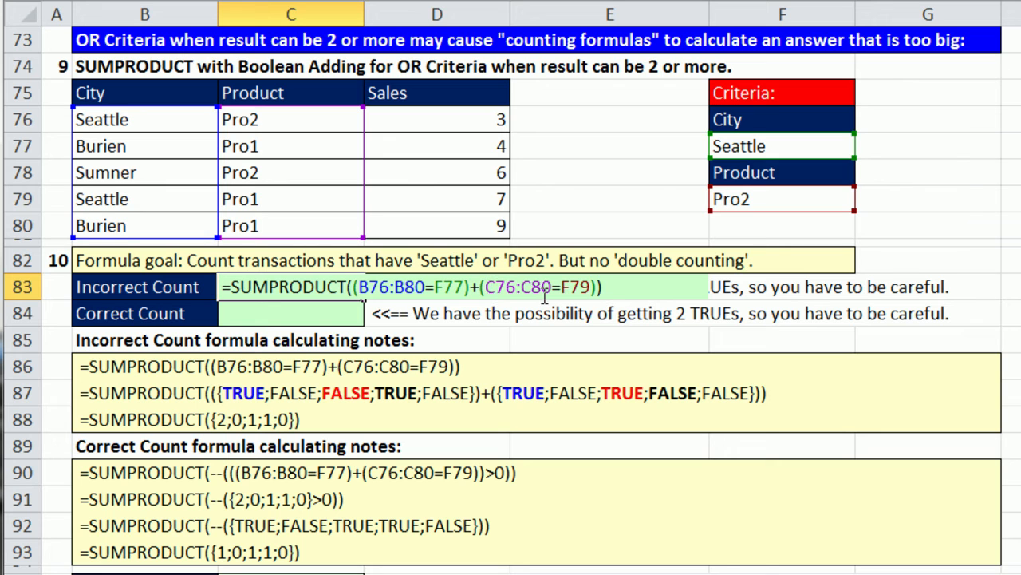
key("ctrl+Return")
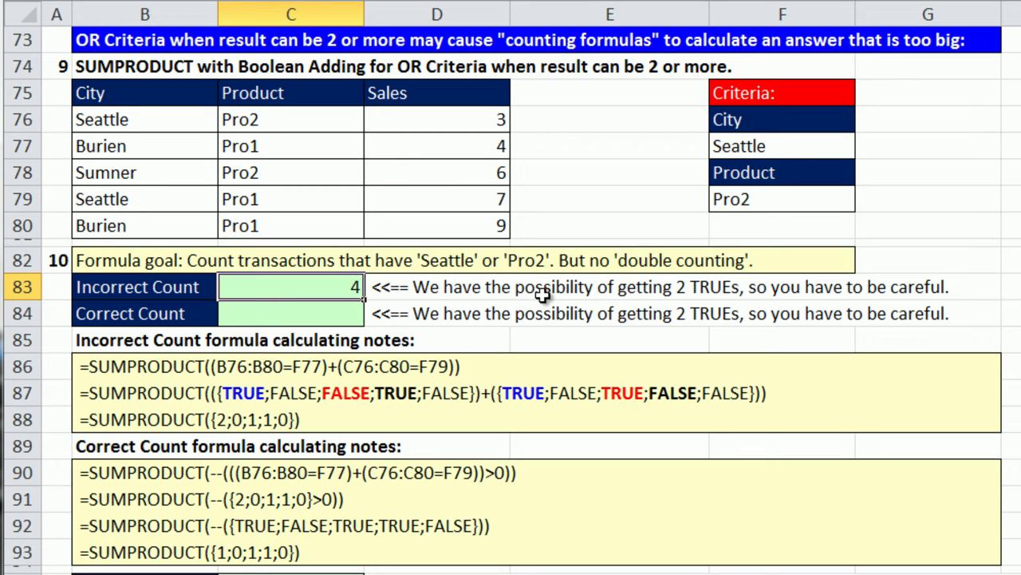
- Highlight the transaction records in rows 76, 78 and 79 together to check which ones meet the Seattle or Pro2 criteria
left_click_drag(92, 126, 407, 117)
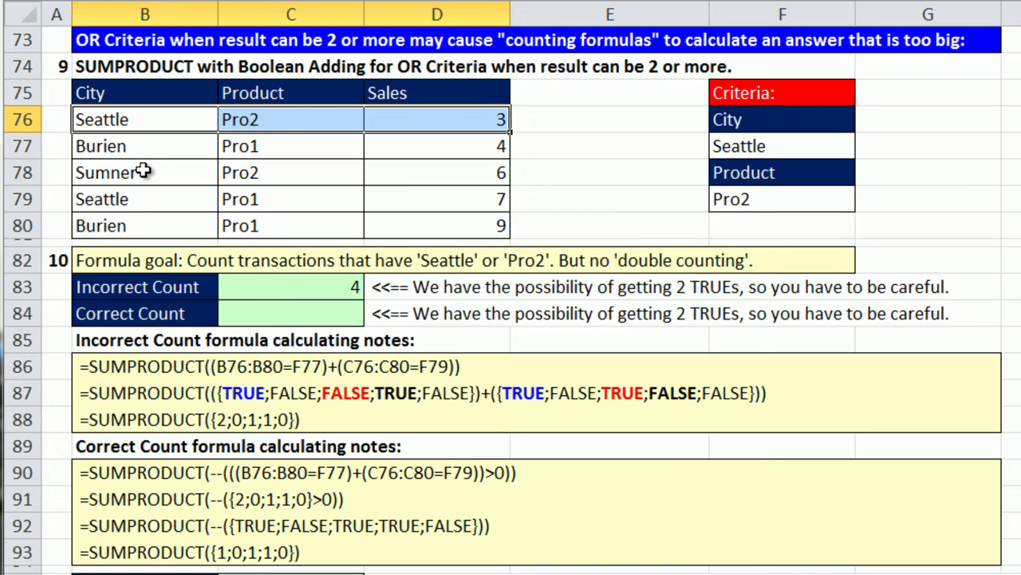
left_click_drag(134, 172, 449, 174)
left_click_drag(100, 200, 426, 210)
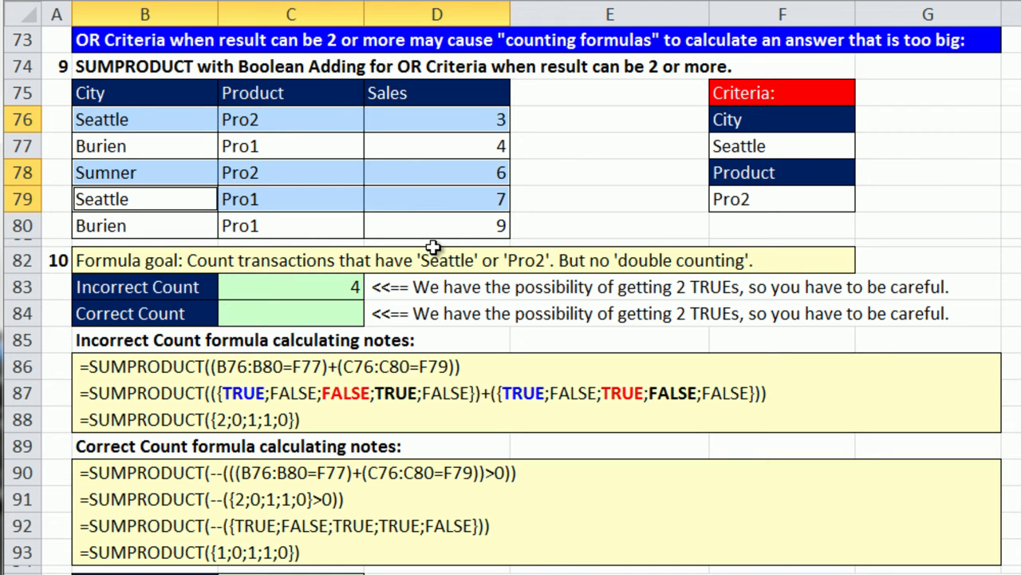
- Evaluate the added array tests inside the SUMPRODUCT formula in C83, then restore the cell references
double_click(326, 289)
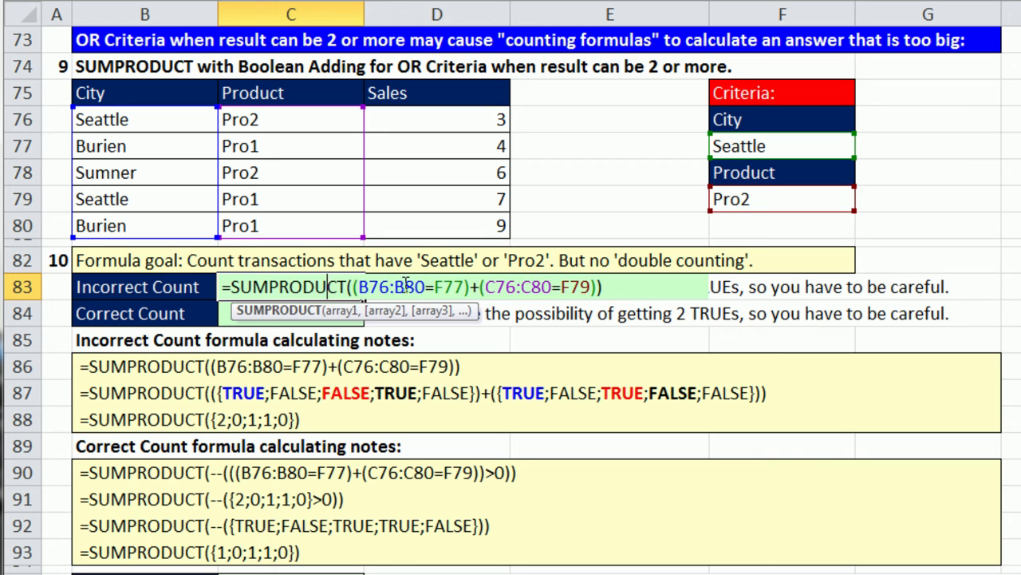
left_click_drag(353, 289, 596, 272)
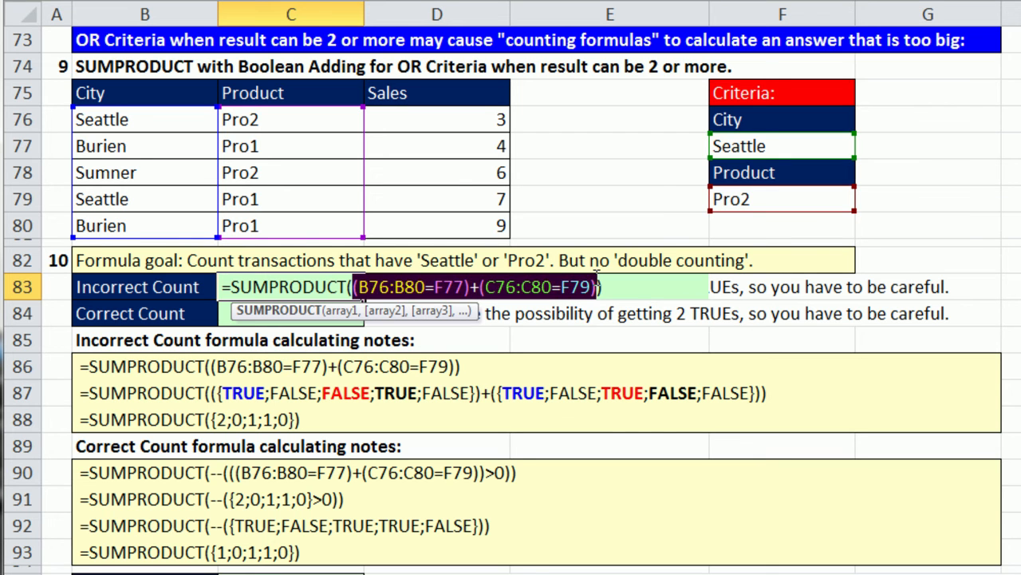
key("F9")
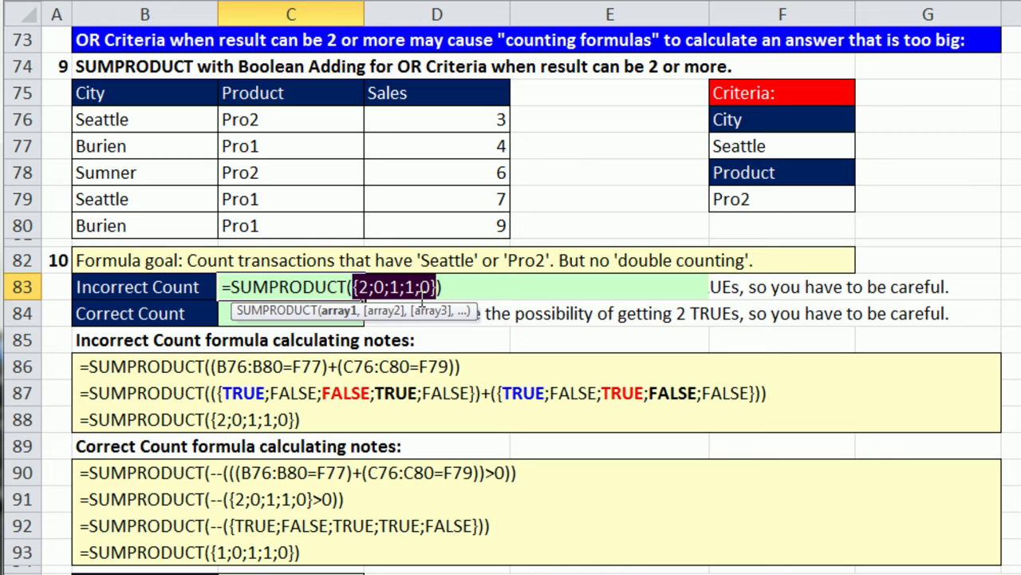
key("ctrl+z")
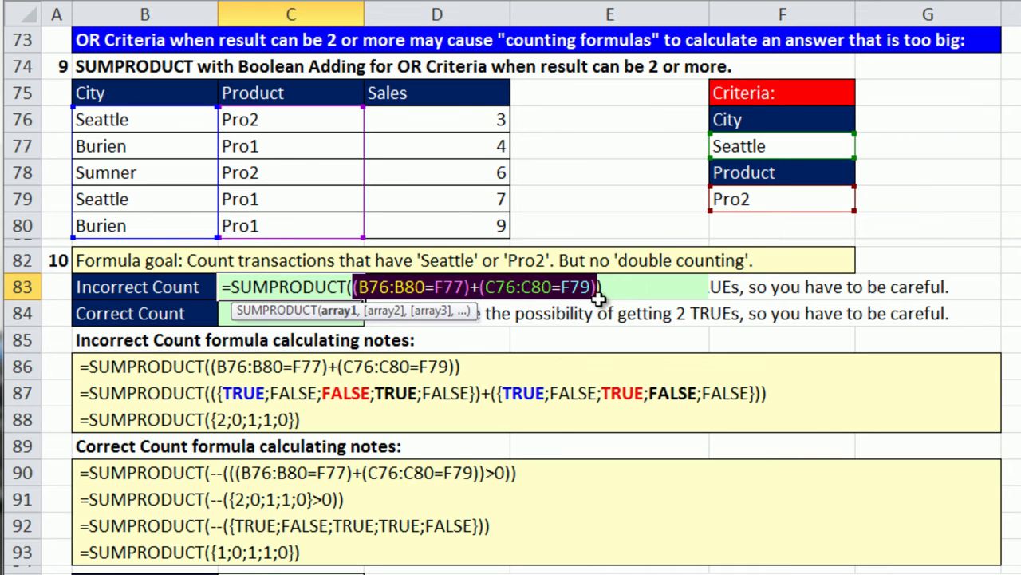
- Enclose the added tests in parentheses and compare them with >0, entering =SUMPRODUCT(((B76:B80=F77)+(C76:C80=F79))>0) in C83
left_click(355, 287)
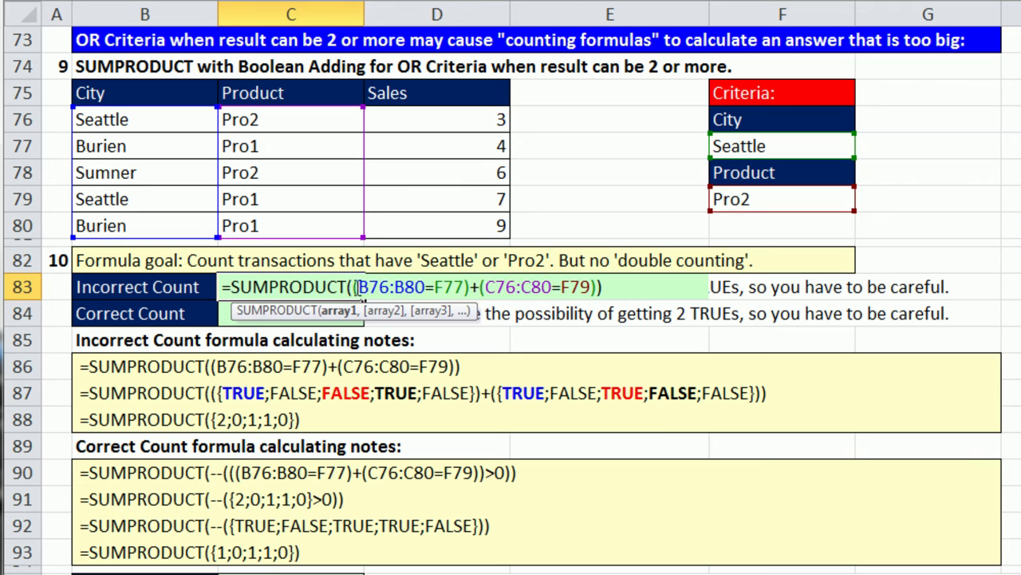
type("(")
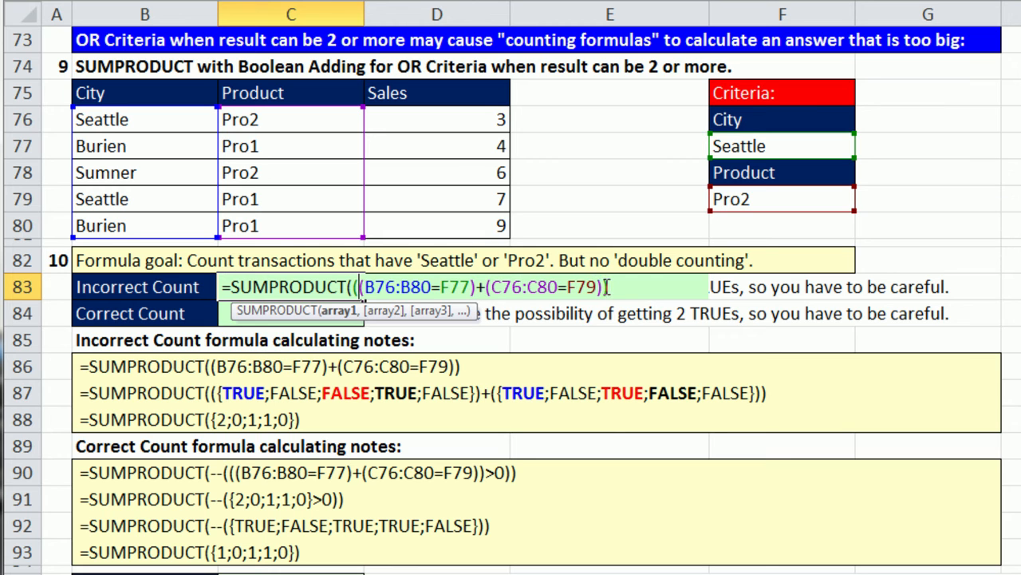
type(")>")
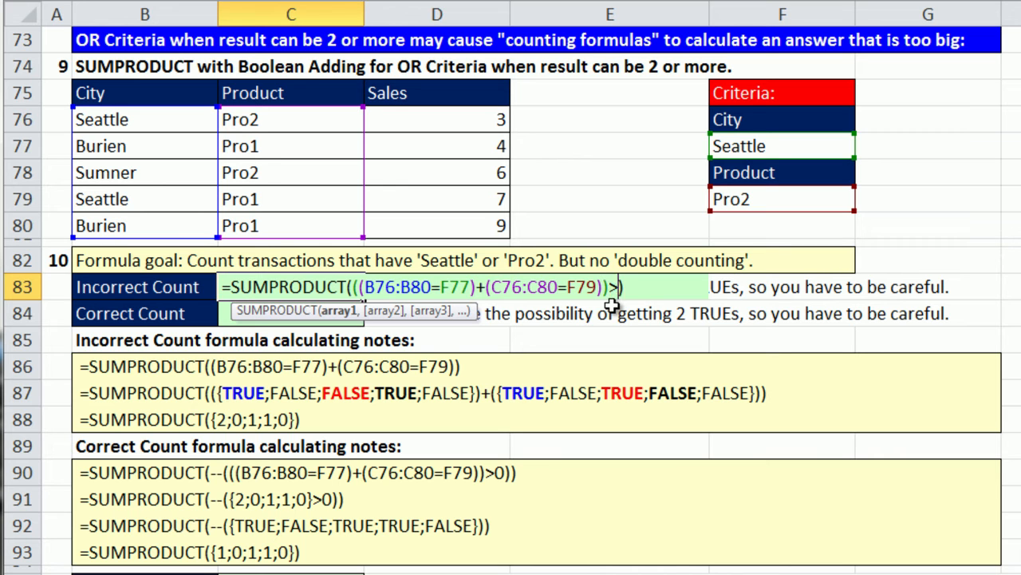
type("0")
key("ctrl+Return")
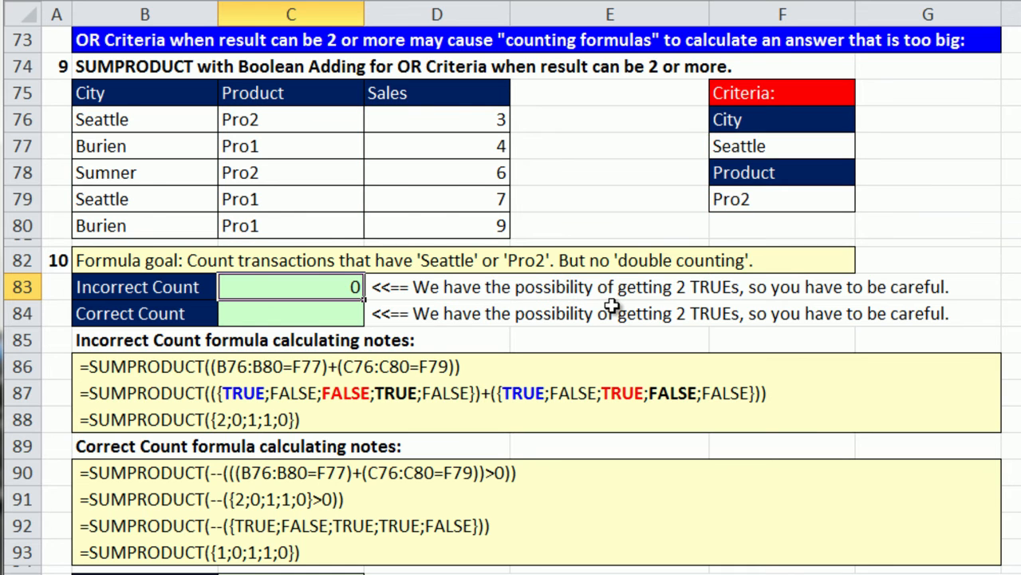
- Evaluate the whole array1 argument of the C83 formula, then restore its references and keep the formula open for editing before that argument
double_click(319, 285)
left_click(339, 312)
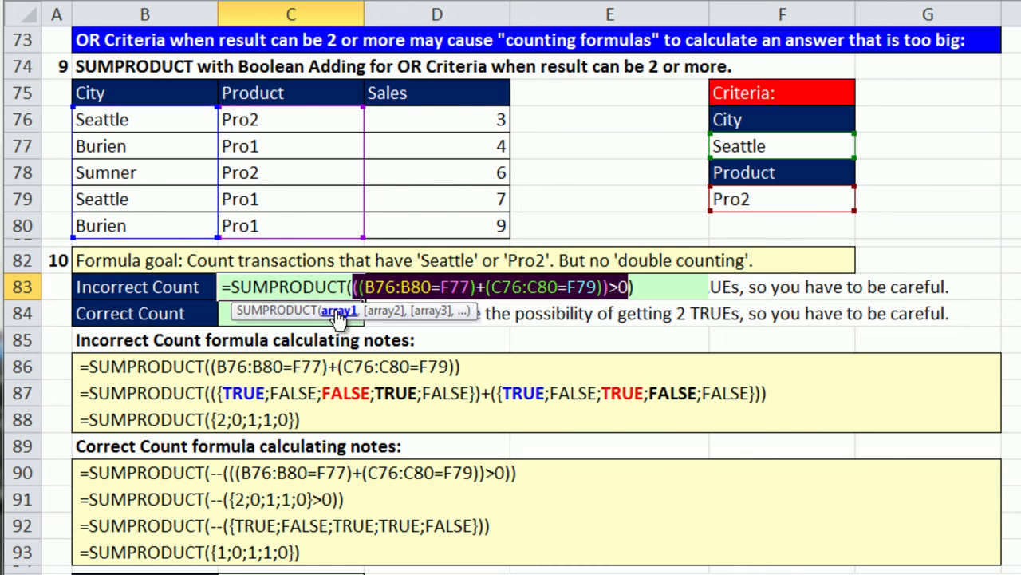
key("F9")
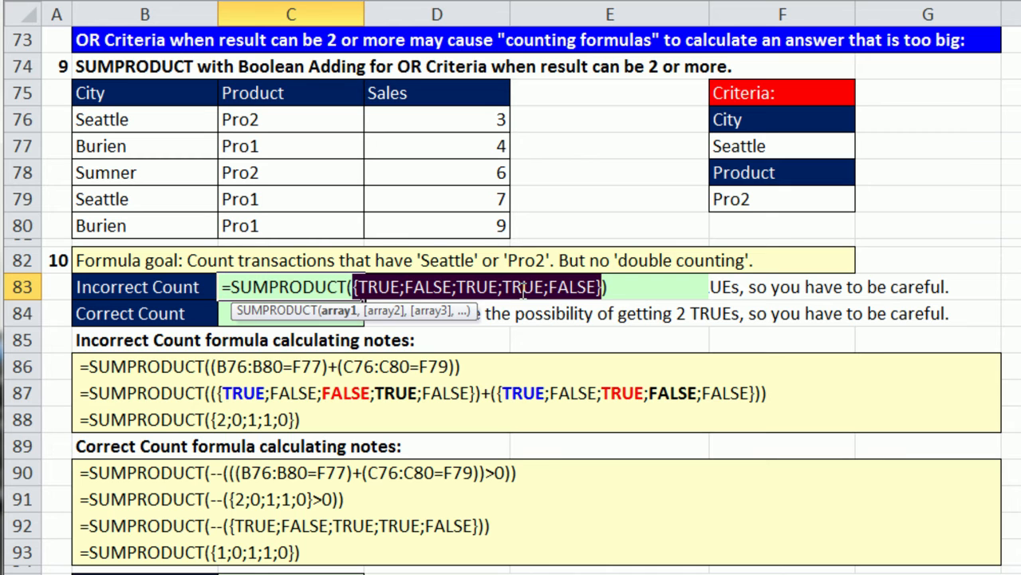
key("ctrl+z")
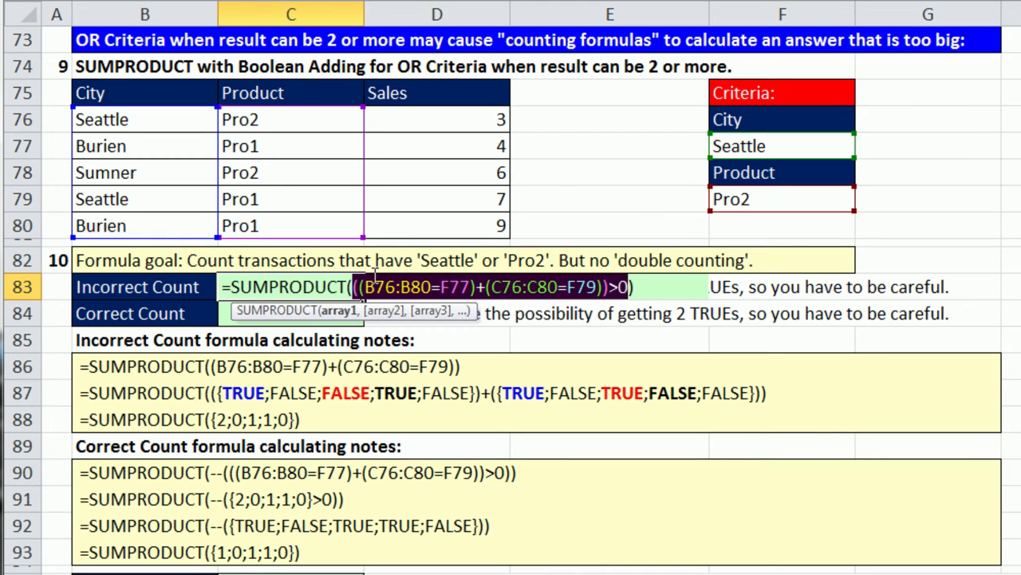
left_click(355, 288)
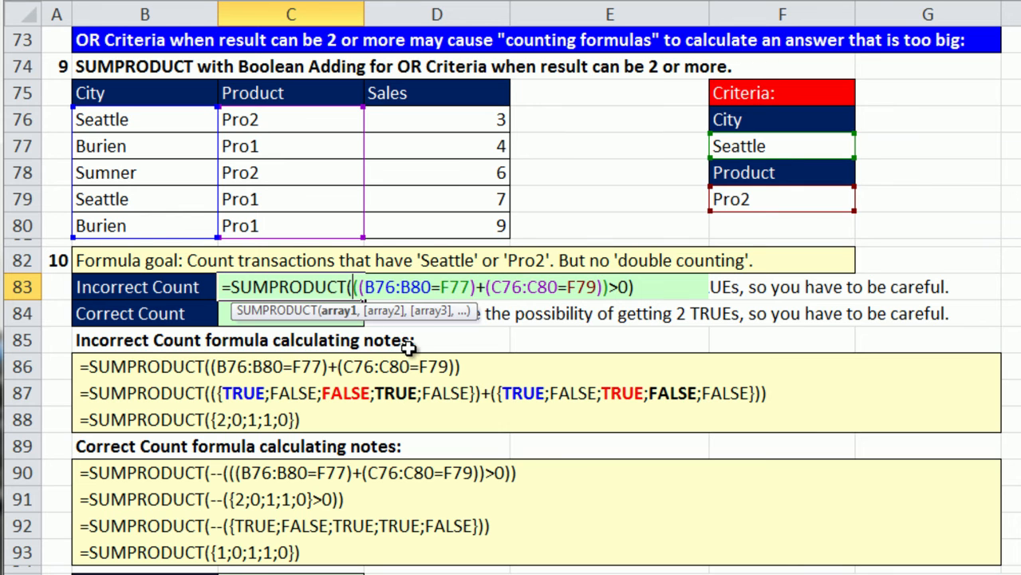
- Wrap the >0 comparison in parentheses preceded by a double negative, entering =SUMPRODUCT(--(((B76:B80=F77)+(C76:C80=F79))>0)) in C83
type("--")
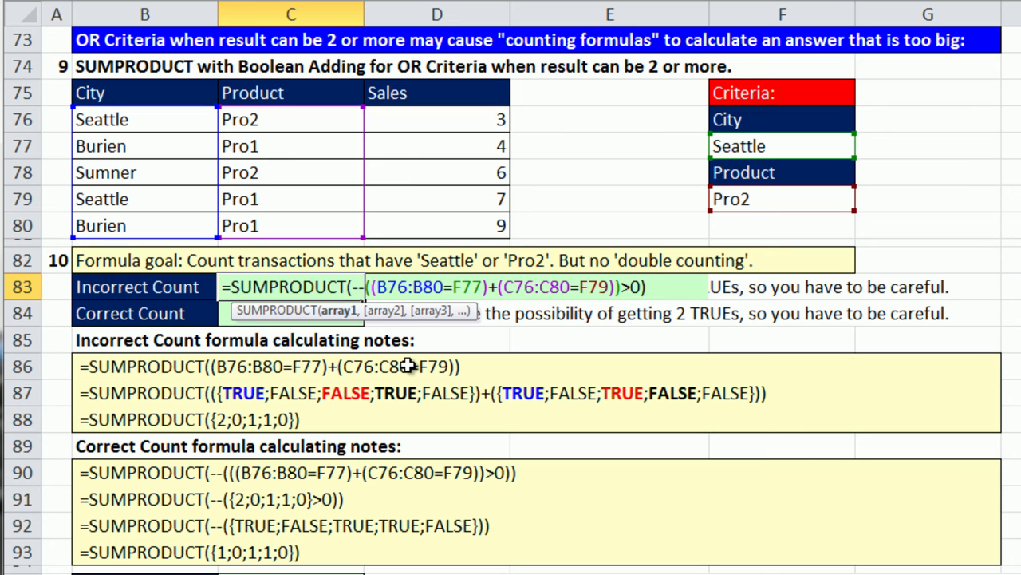
type("(")
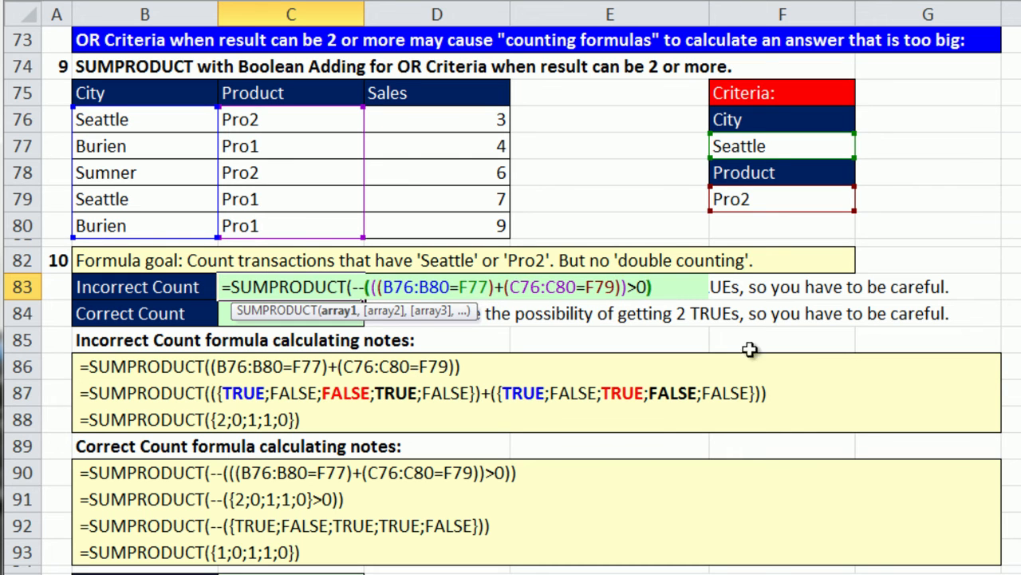
left_click(648, 288)
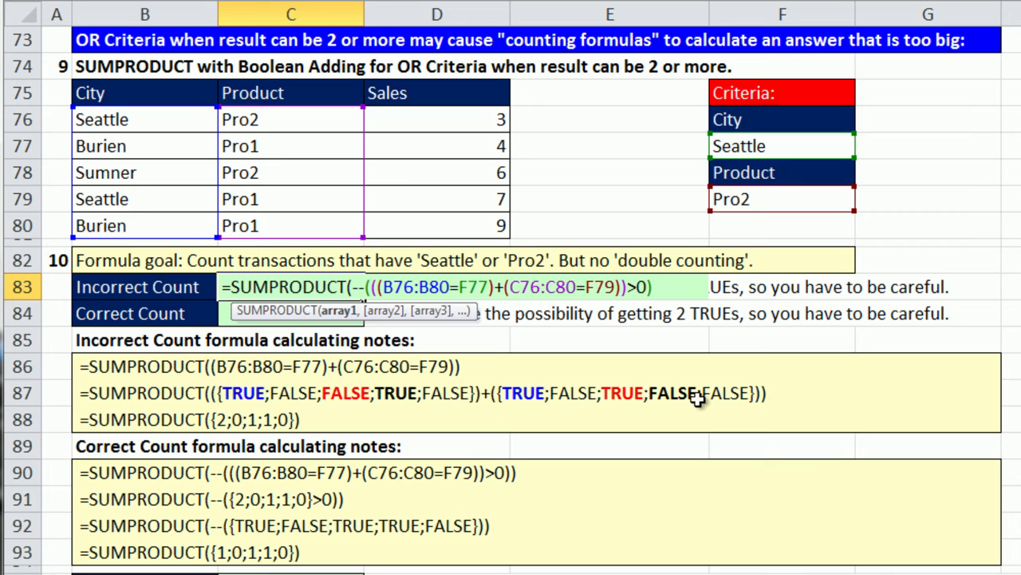
type(")")
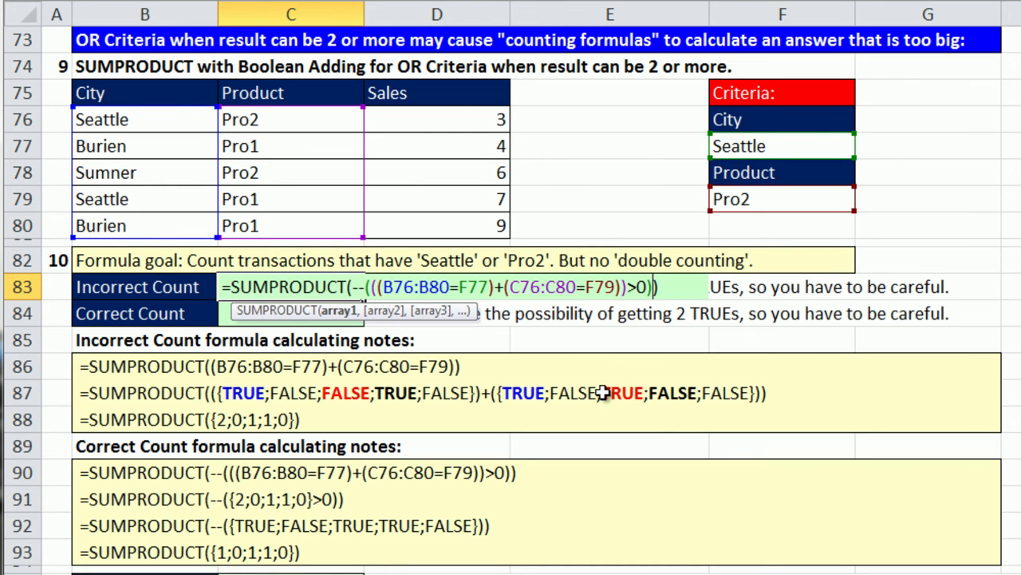
key("ctrl+Return")
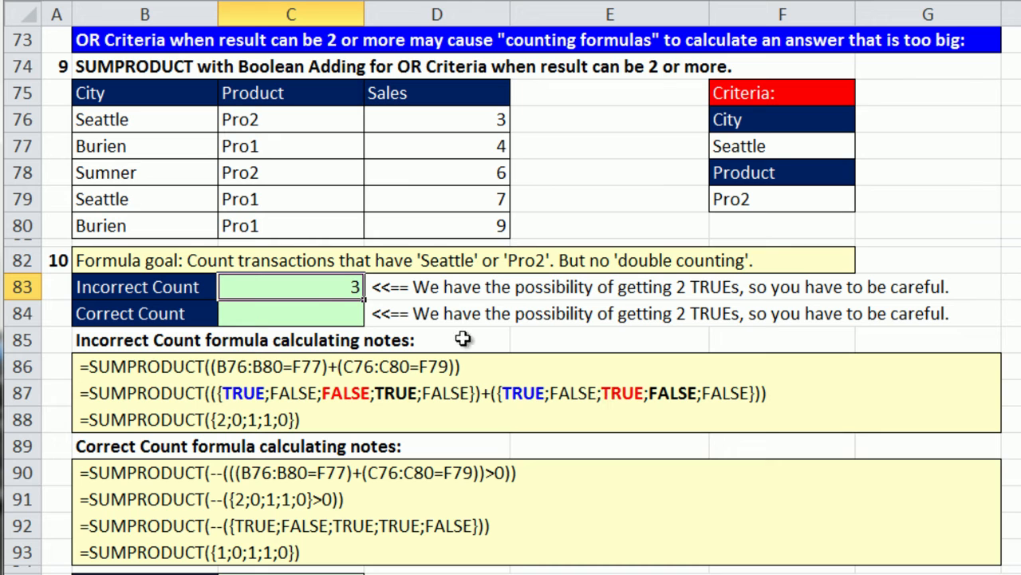
- Copy the text of the C83 formula into the Correct Count cell C84 with its cell references unchanged
double_click(341, 289)
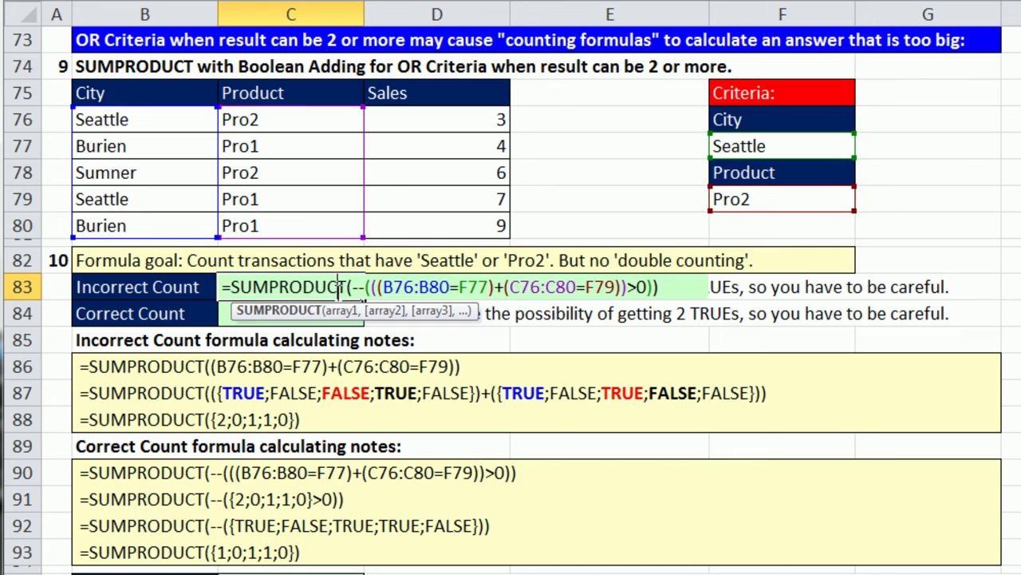
left_click_drag(225, 289, 680, 280)
key("ctrl+c")
key("Escape")
key("Down")
key("F2")
key("ctrl+v")
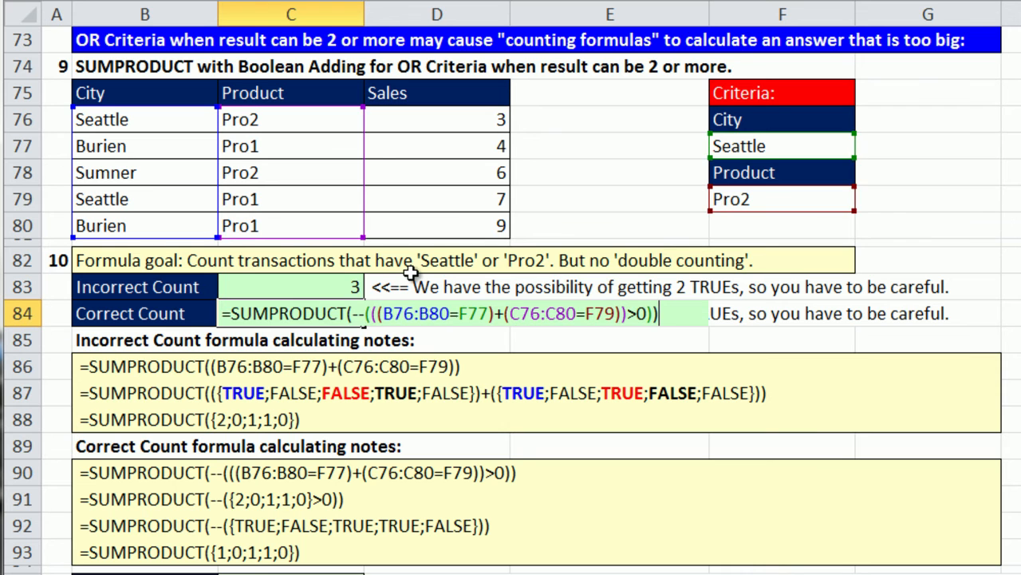
key("Return")
- Strip the double negative, extra parentheses and >0 comparison from C83, entering =SUMPRODUCT((B76:B80=F77)+(C76:C80=F79))
double_click(360, 287)
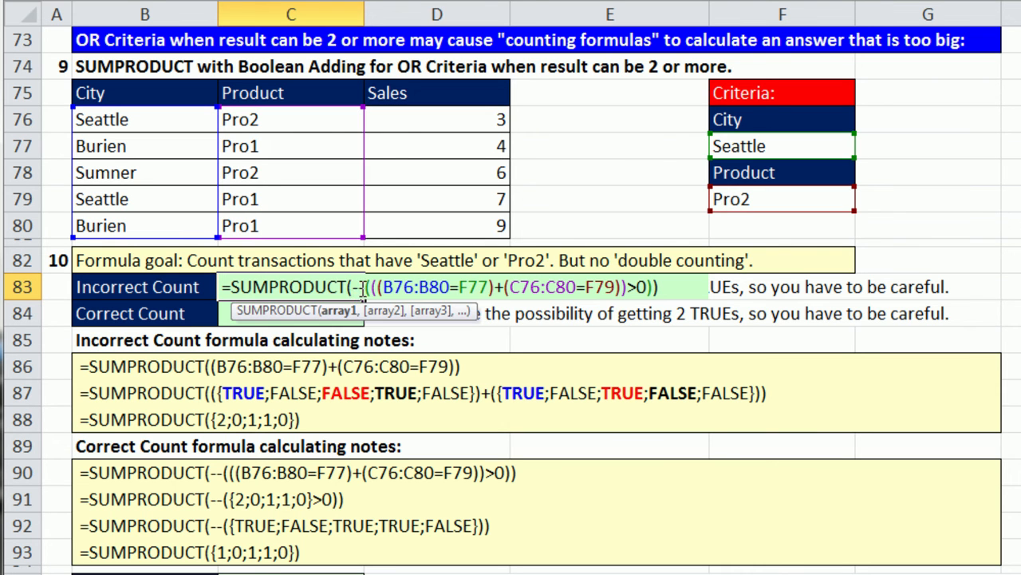
left_click_drag(352, 287, 376, 287)
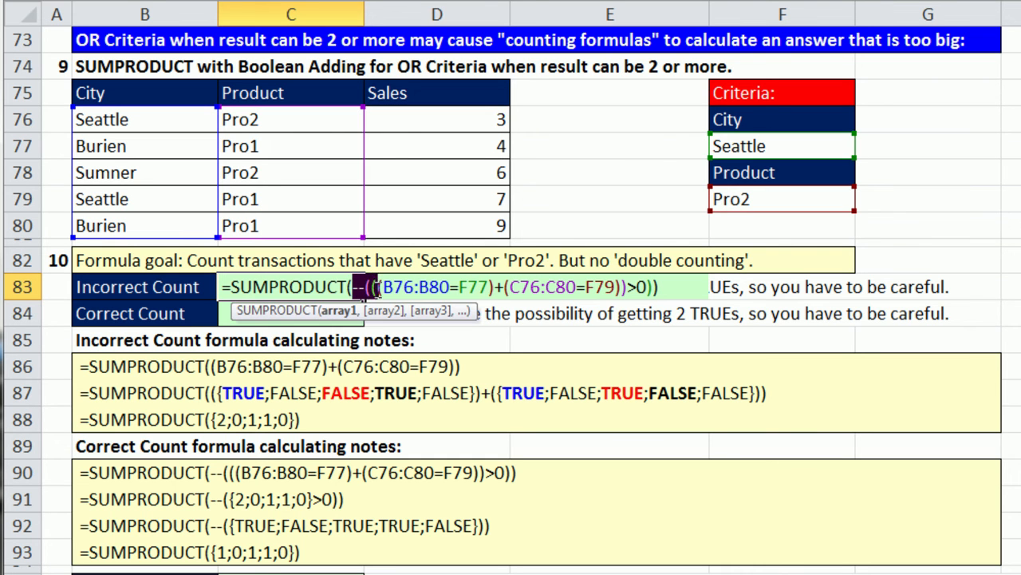
key("Delete")
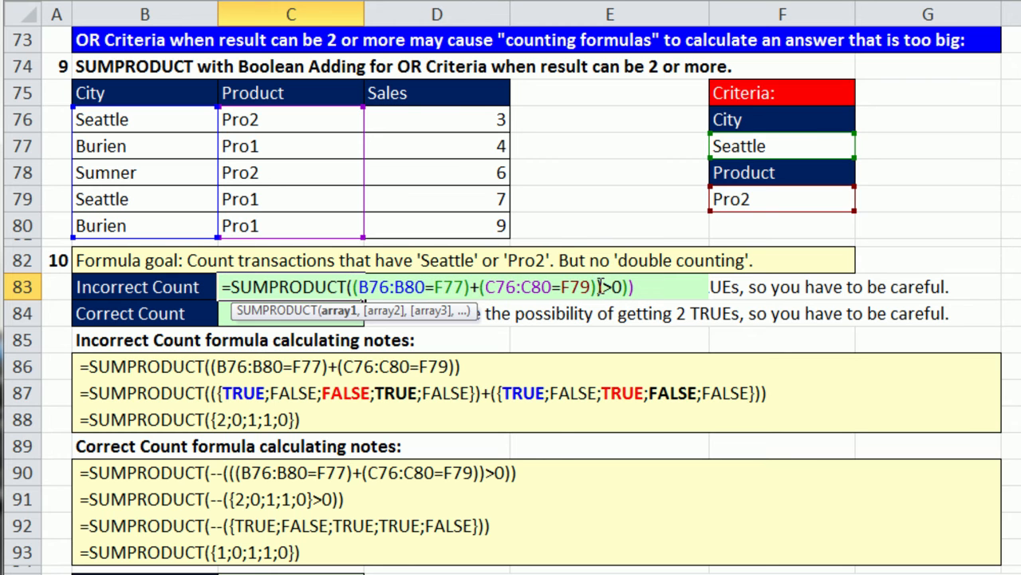
left_click_drag(601, 288, 635, 287)
key("Delete")
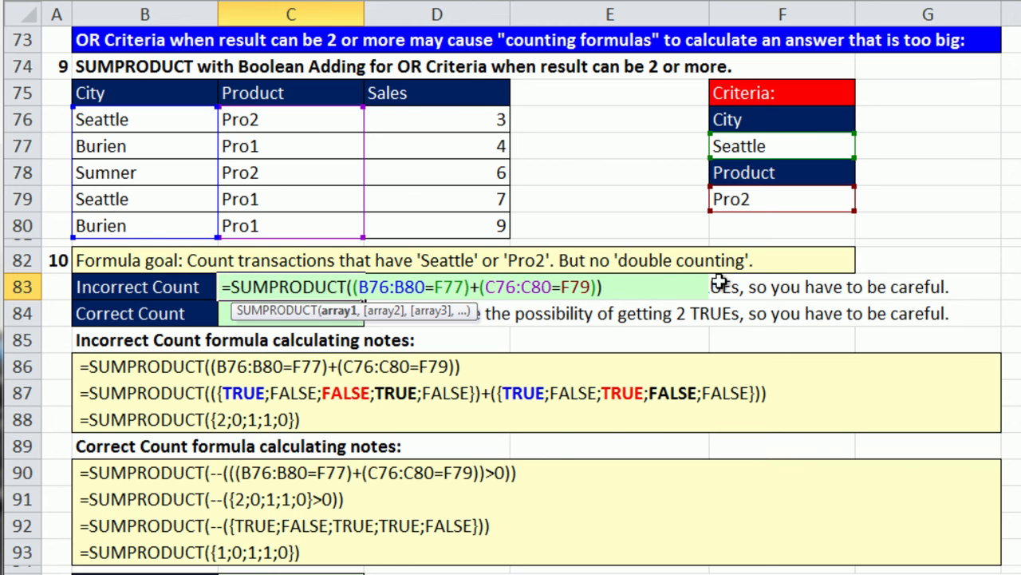
key("Return")
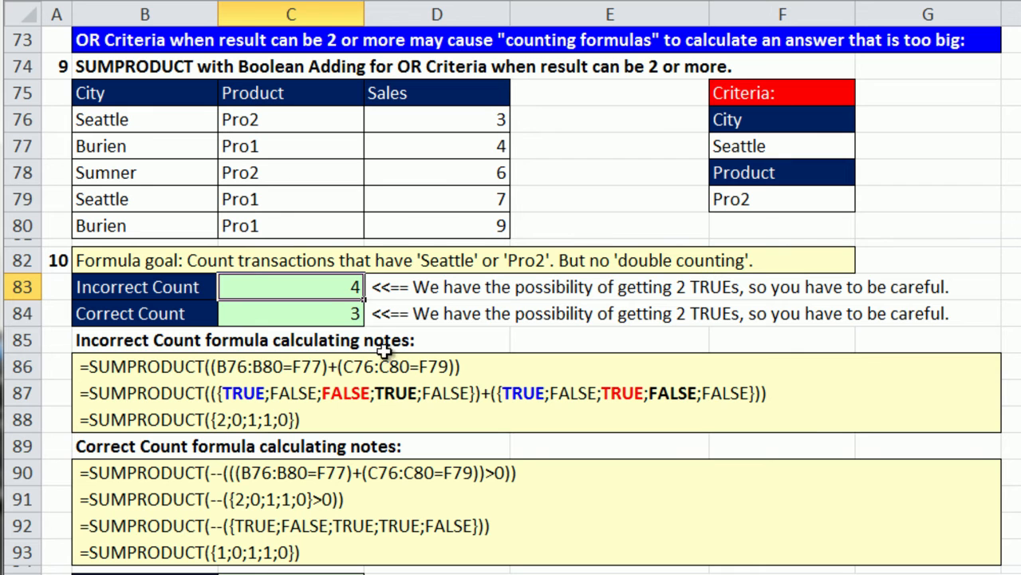
- Review the Correct Count formula in C84 and the two-COUNTIF formula in C95 without changing them
double_click(330, 313)
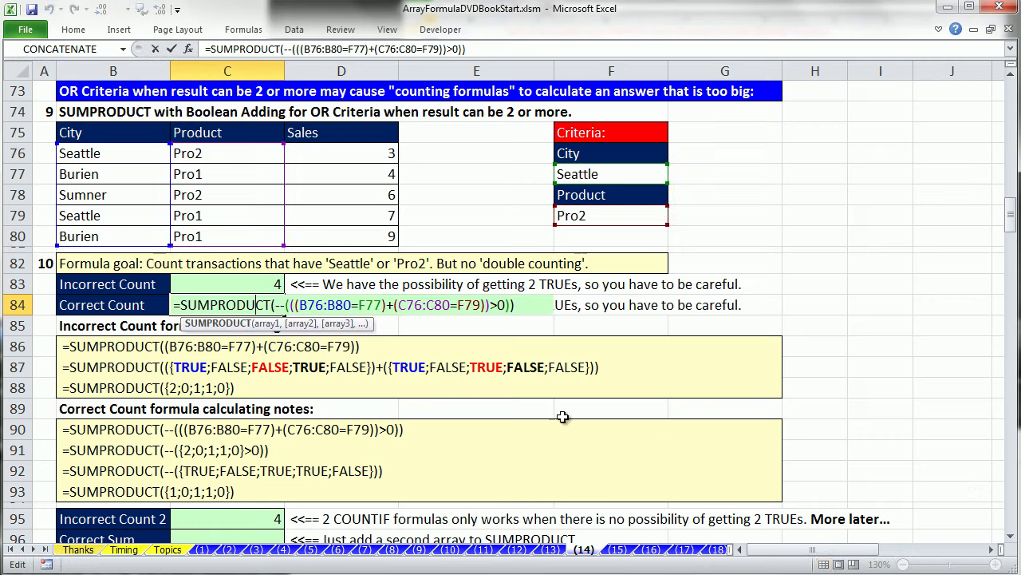
key("ctrl+Return")
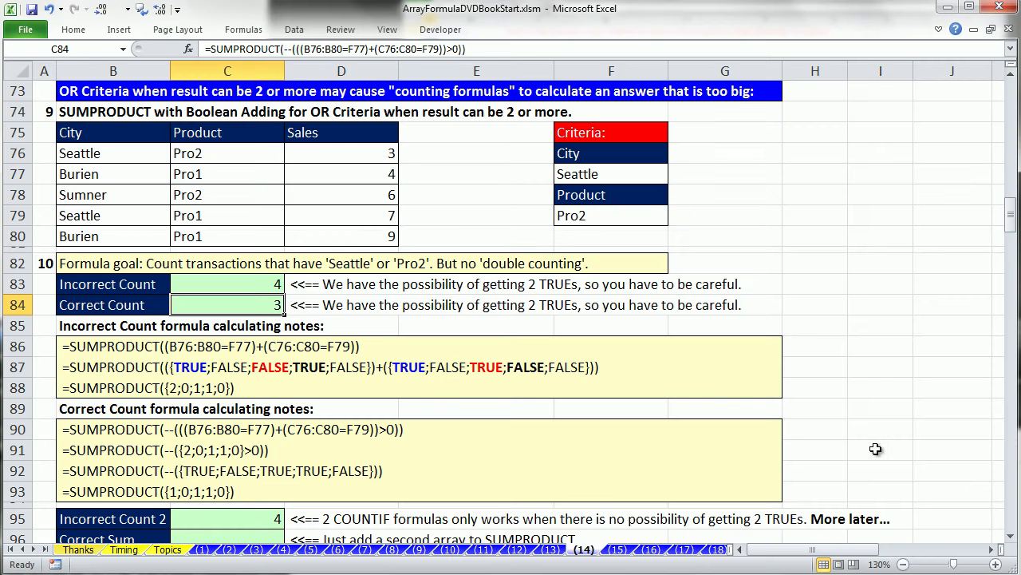
scroll(1012, 536, "down", 4)
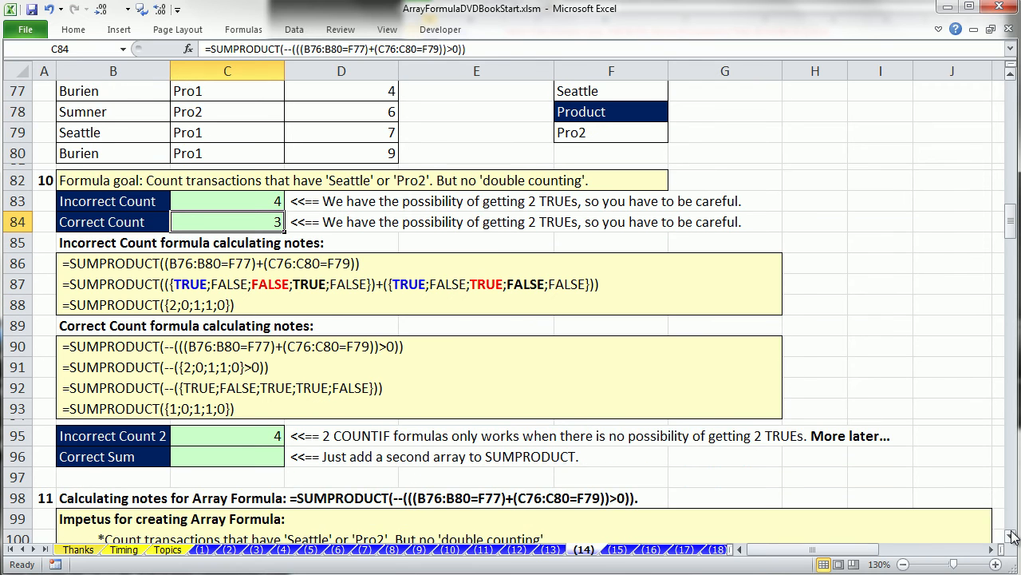
left_click(1009, 74)
left_click(1009, 74)
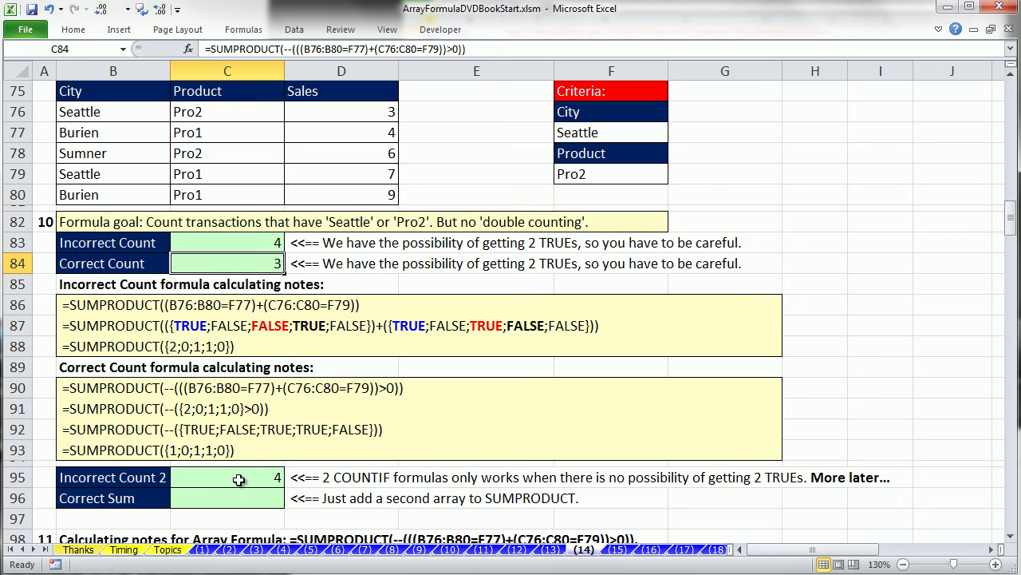
double_click(237, 477)
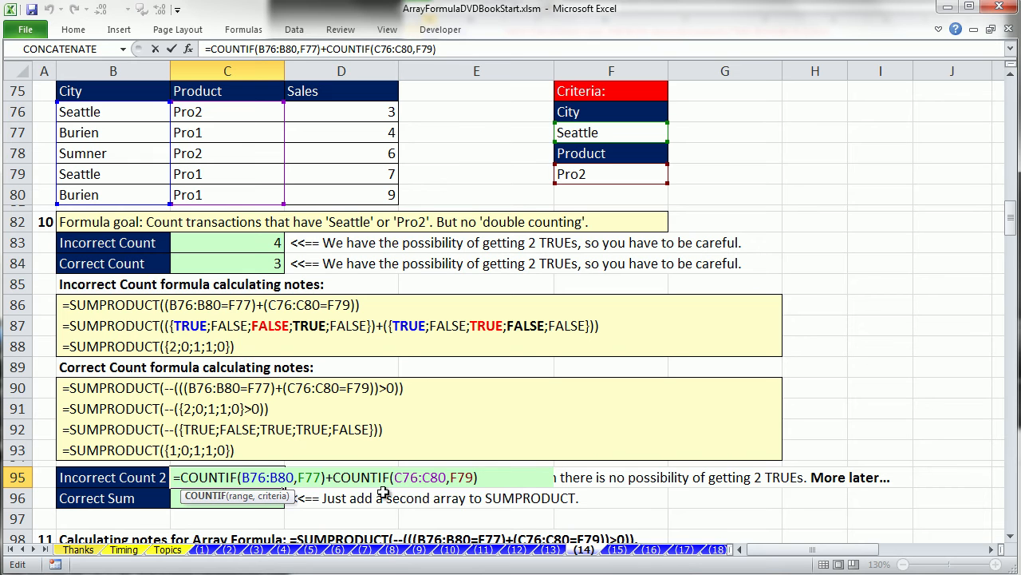
key("ctrl+Return")
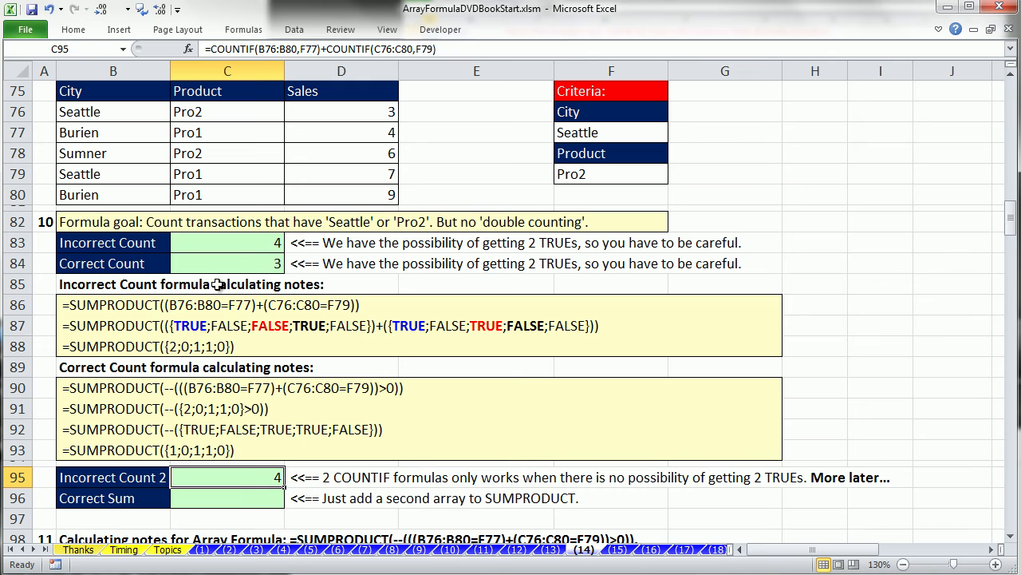
- Put the text of the C84 SUMPRODUCT formula into the Correct Sum cell C96, keeping it open for editing
left_click(234, 497)
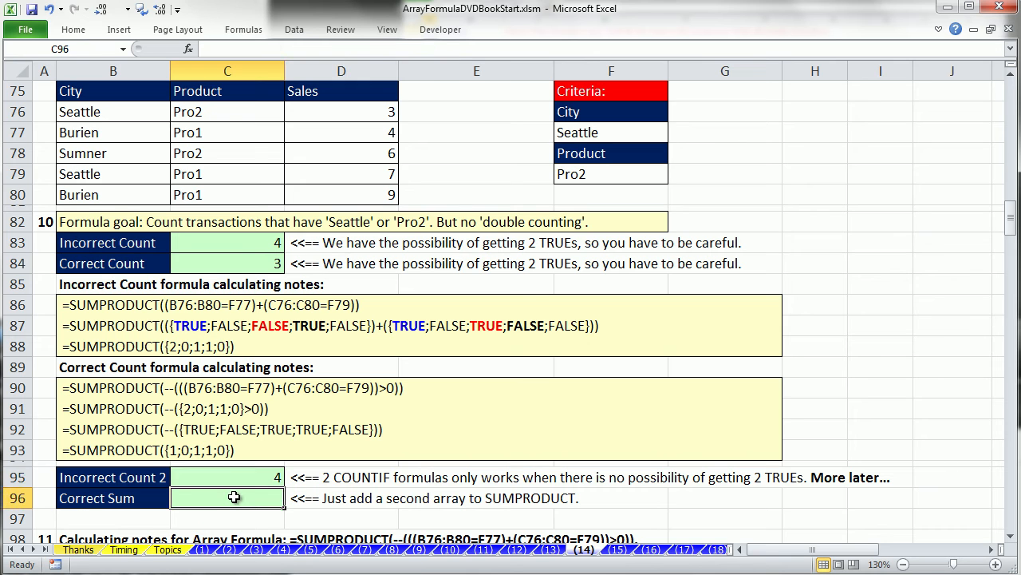
double_click(264, 267)
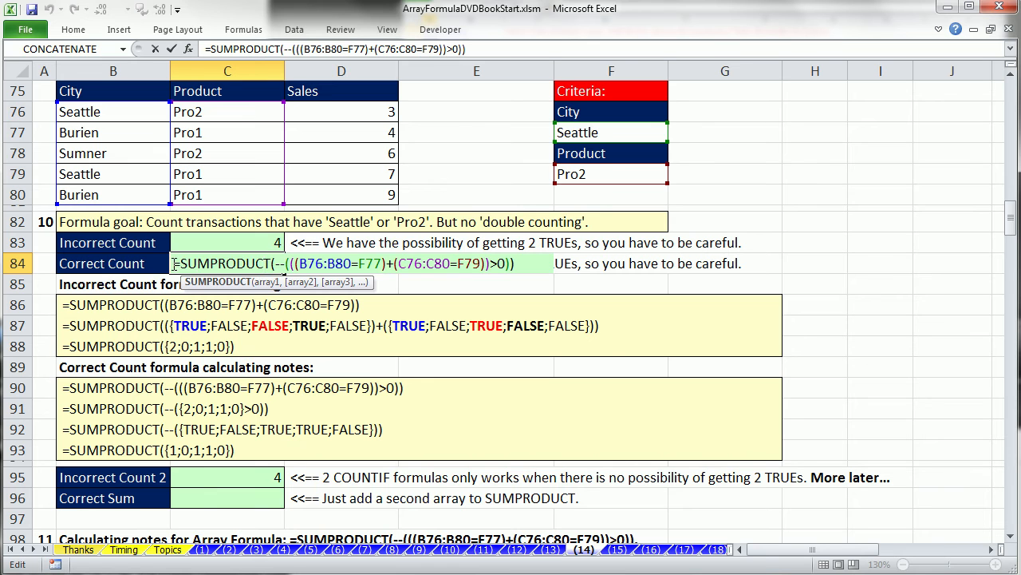
left_click_drag(174, 265, 541, 283)
key("ctrl+Return")
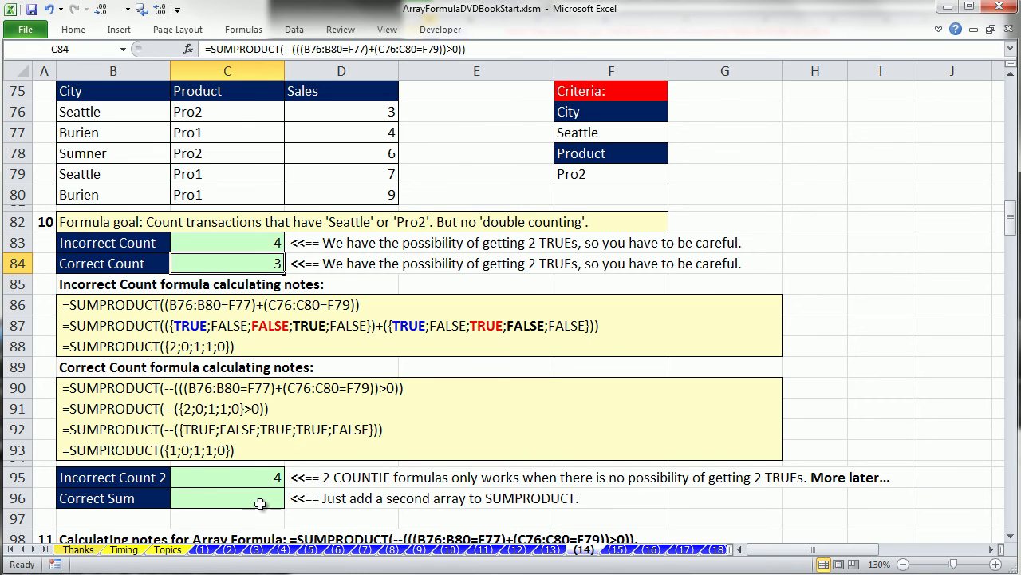
double_click(265, 504)
key("ctrl+v")
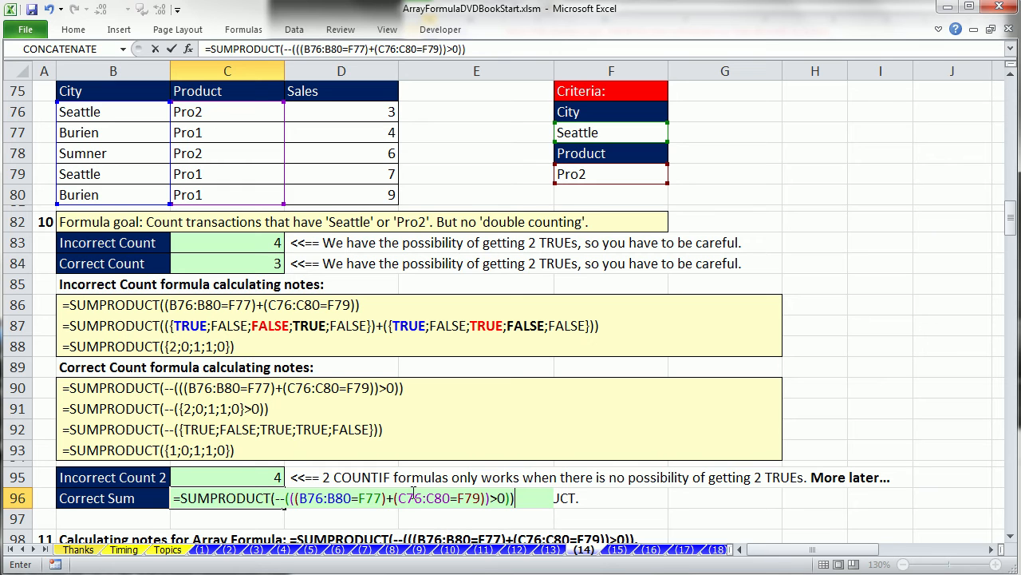
- Evaluate the array1 argument of the C96 formula, then restore its cell references
left_click(276, 499)
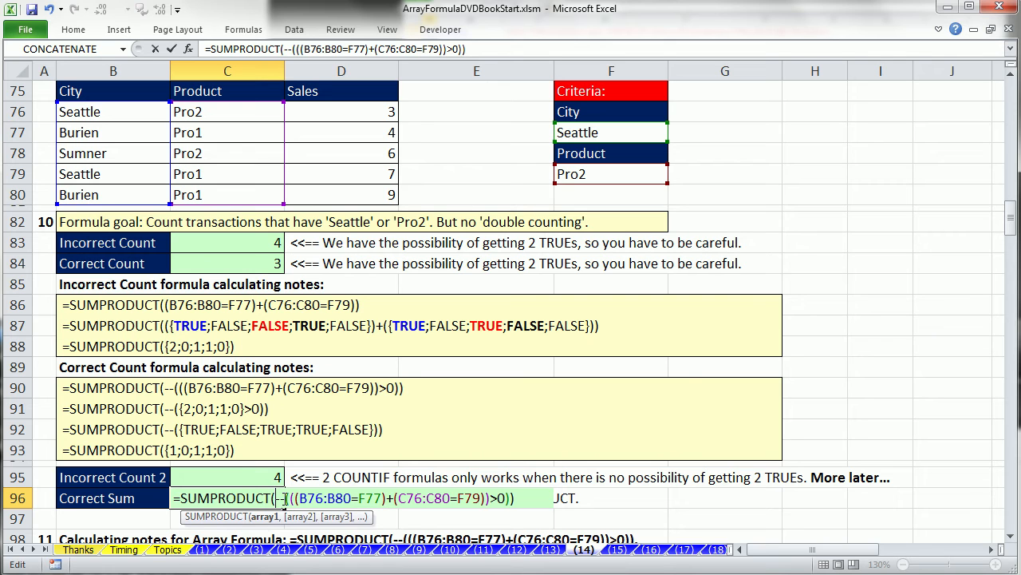
left_click(272, 517)
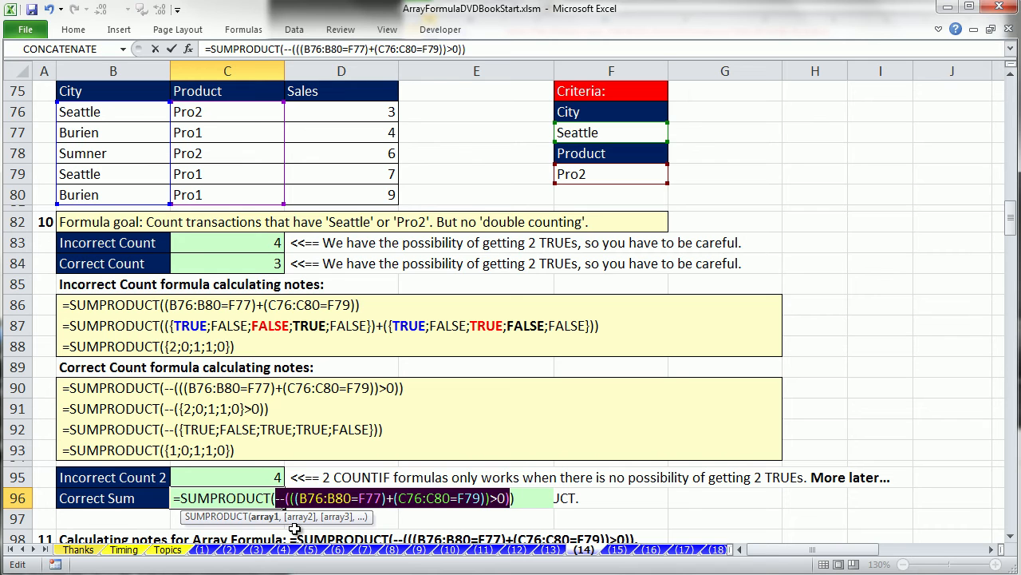
key("F9")
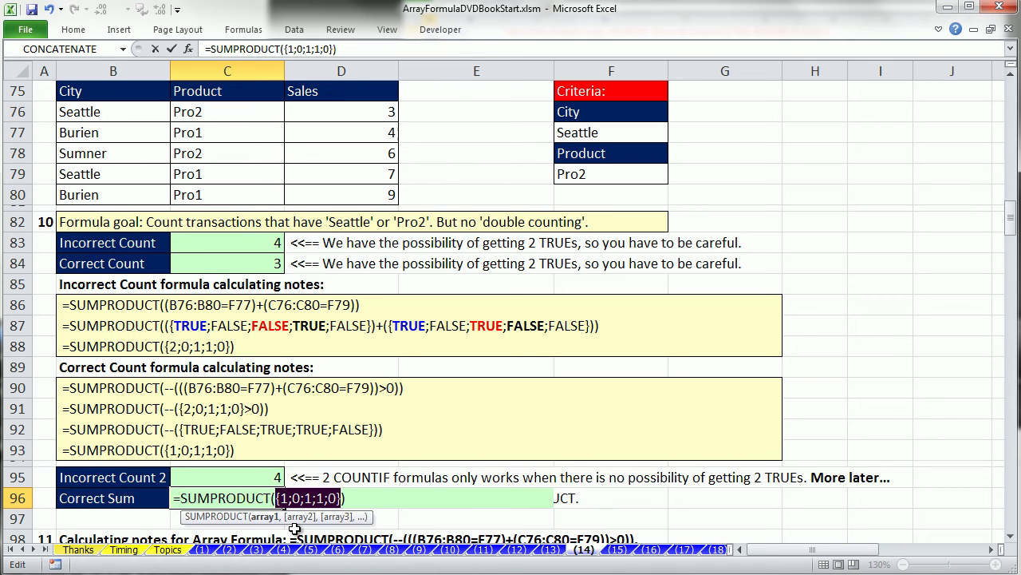
key("ctrl+z")
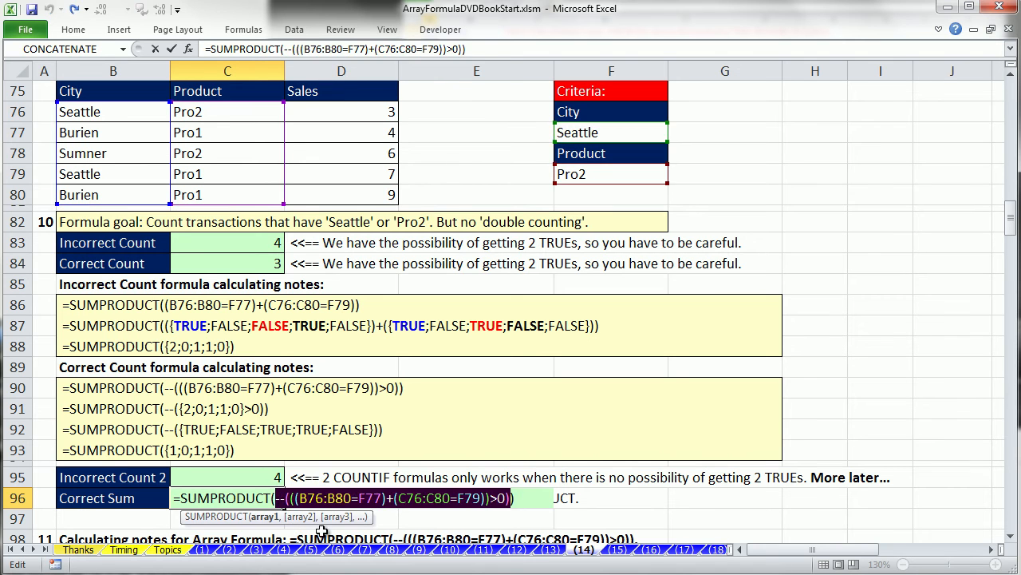
- Add the sales range D76:D80 as the second SUMPRODUCT array in C96 and enter the formula
left_click(511, 498)
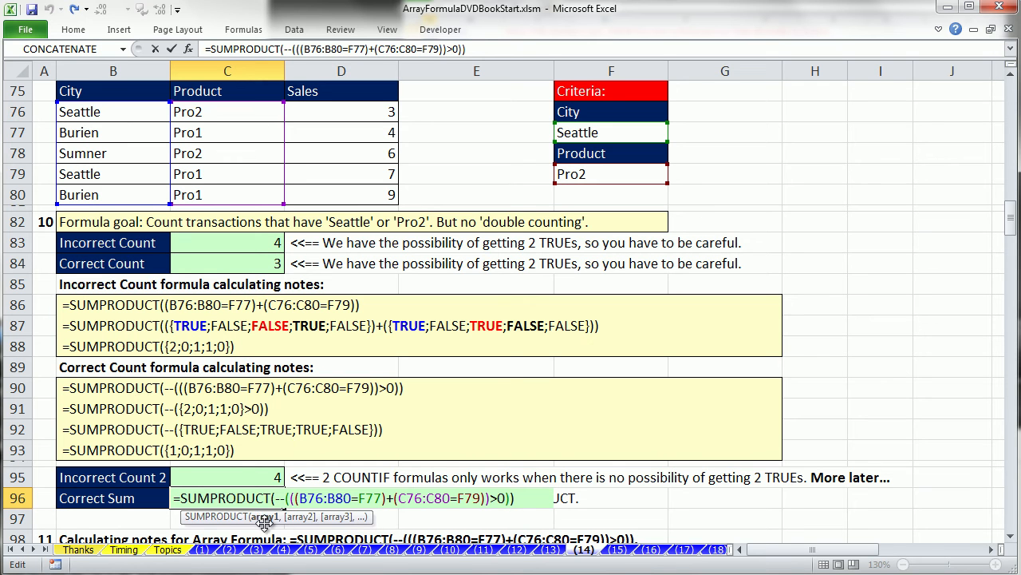
type(",")
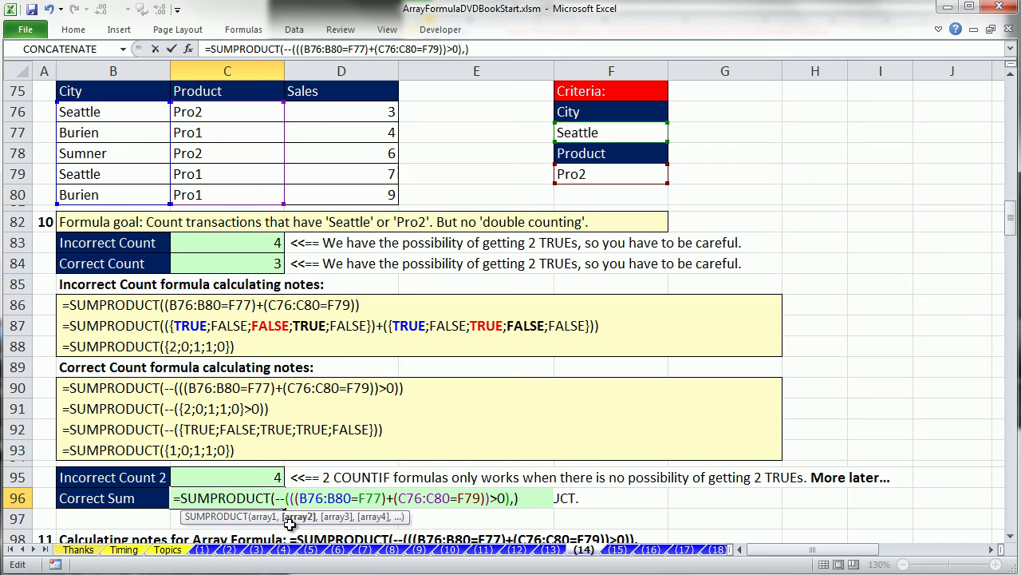
left_click_drag(322, 111, 336, 187)
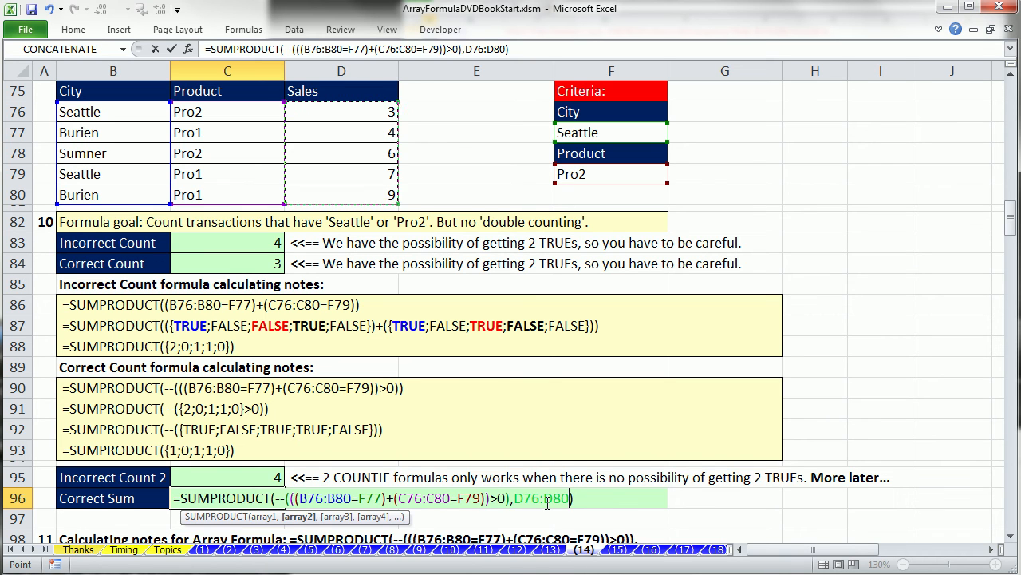
key("ctrl+Return")
- Select the sales amounts in D76, D78 and D79 together to check their sum against the Correct Sum
left_click_drag(378, 179, 375, 194)
left_click(337, 112)
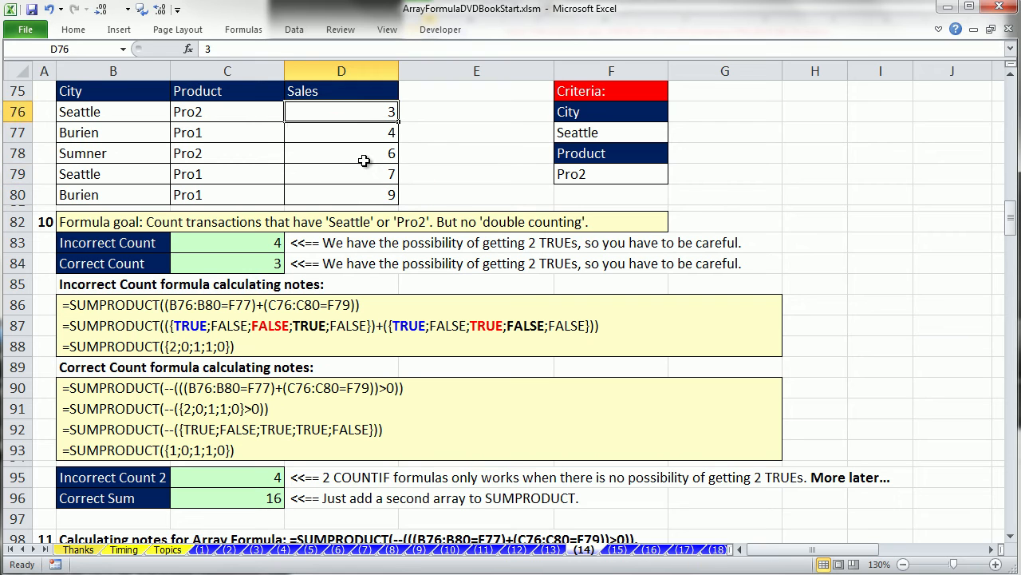
left_click(366, 154, "ctrl")
left_click(378, 171, "ctrl")
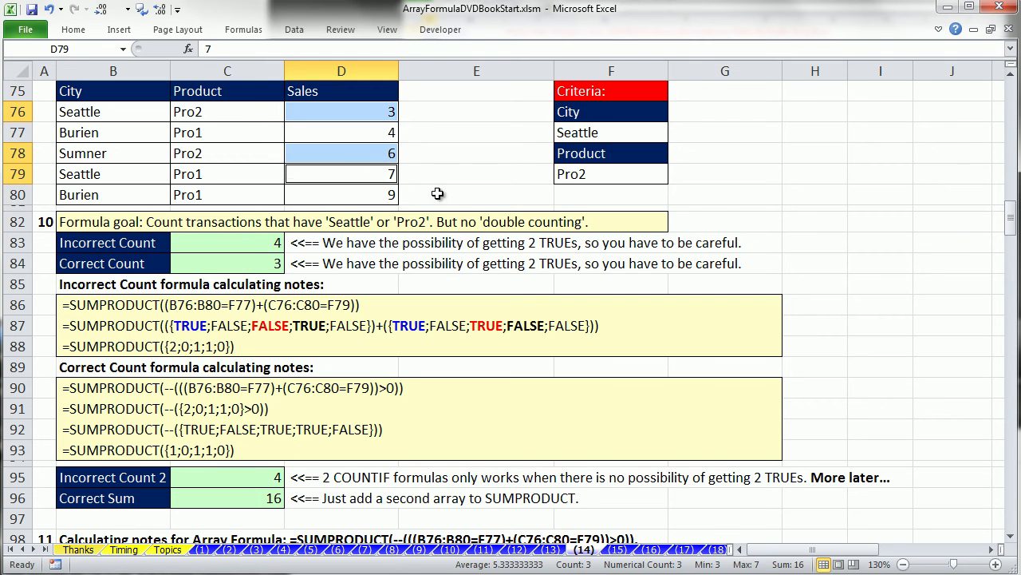
- Start a MAX formula with a nested IF function in the MAX cell C140 of section 13
scroll(1012, 539, "down", 4)
scroll(1012, 539, "down", 11)
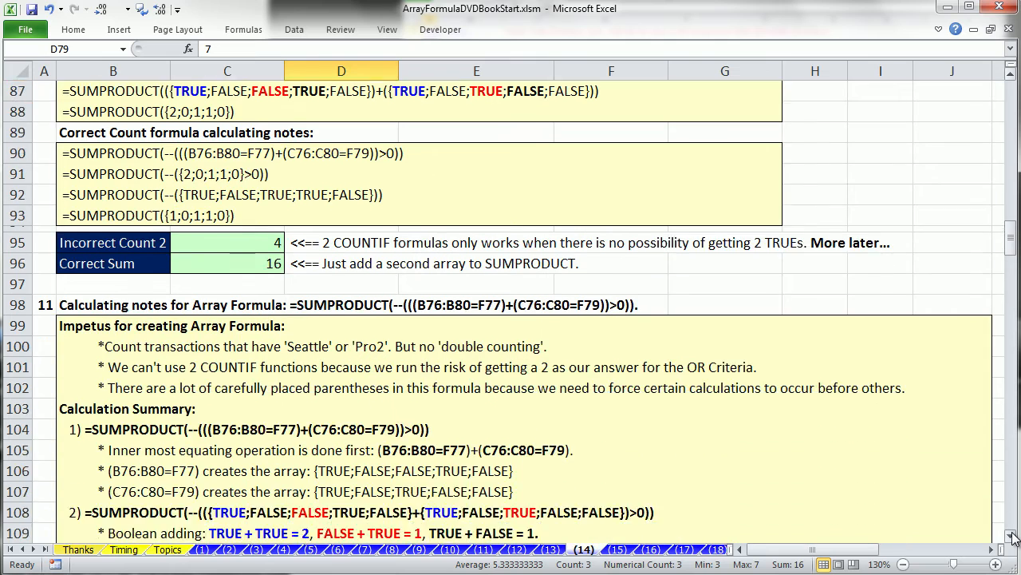
scroll(1012, 539, "down", 6)
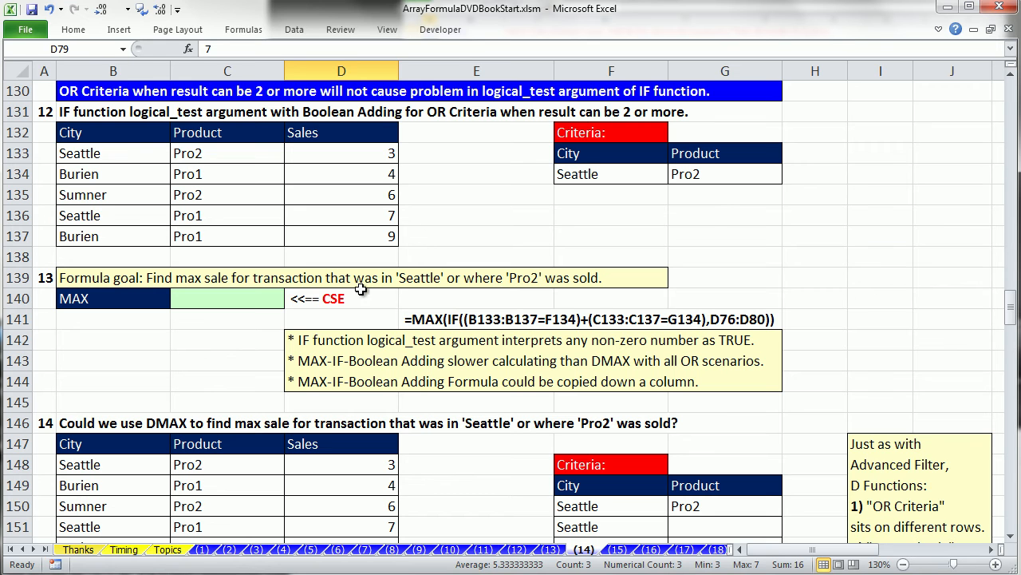
left_click(207, 297)
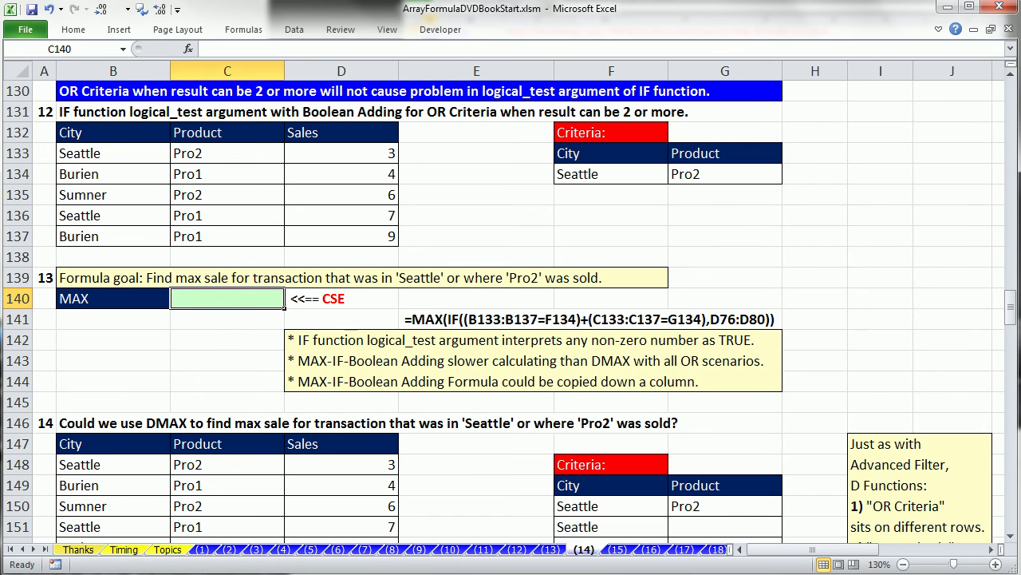
type("=max")
key("Tab")
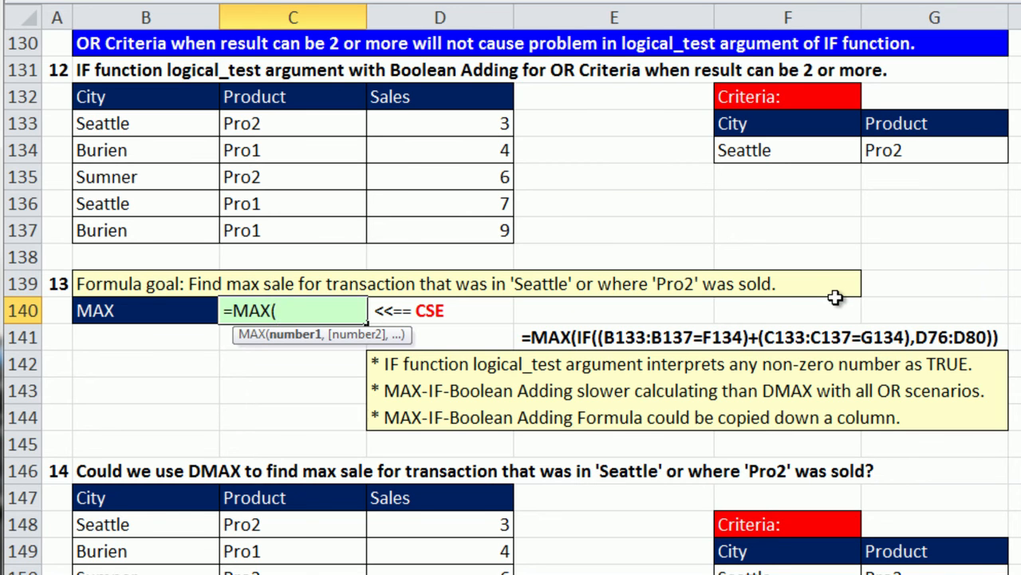
type("IF(")
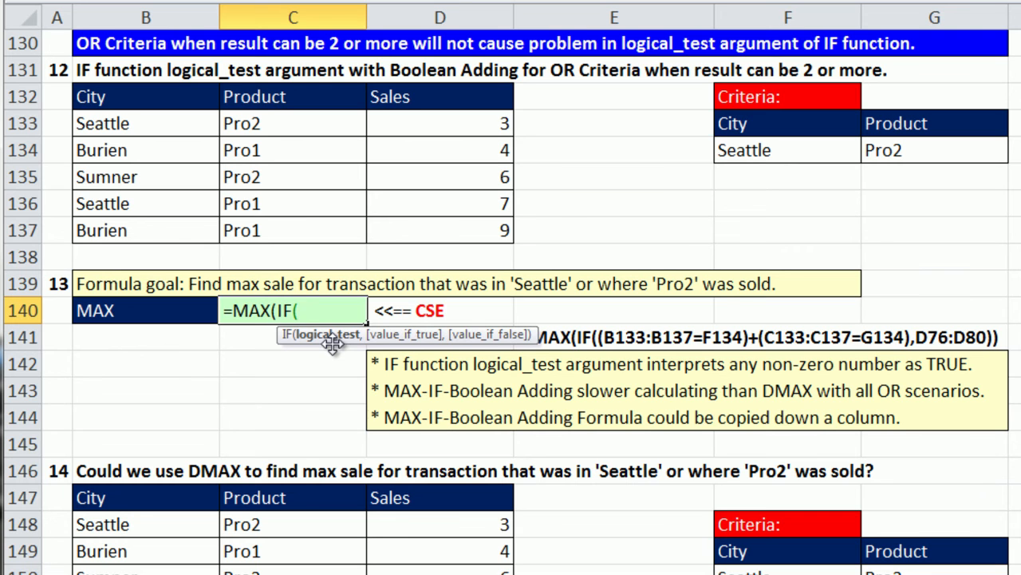
- Build the IF logical test as (B133:B137=F134)+(C133:C137=G134) to add the city and product criteria
type("(")
left_click_drag(177, 126, 179, 228)
type("=")
left_click(790, 158)
type(")+(")
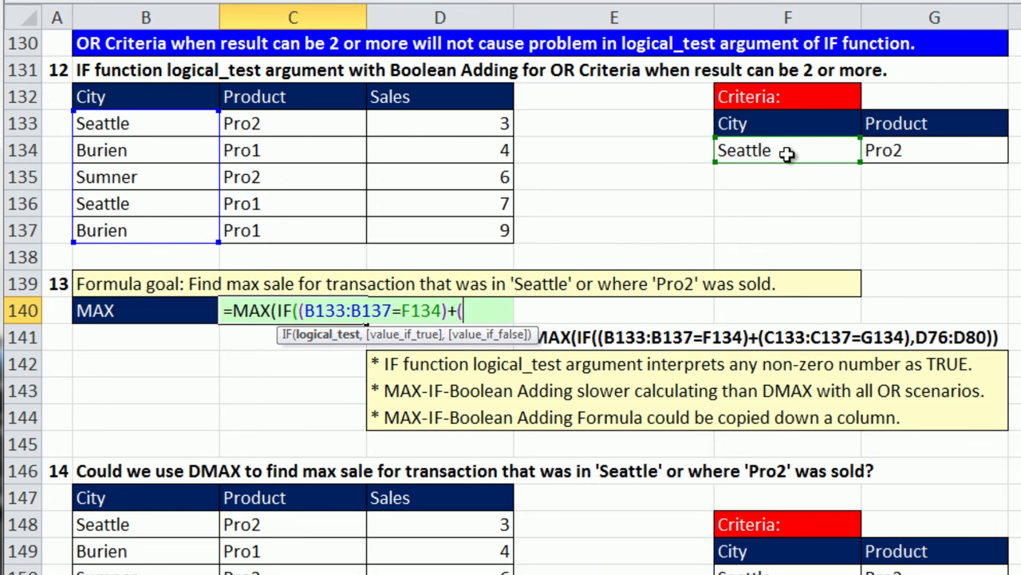
left_click_drag(272, 122, 292, 228)
type("=")
left_click(883, 154)
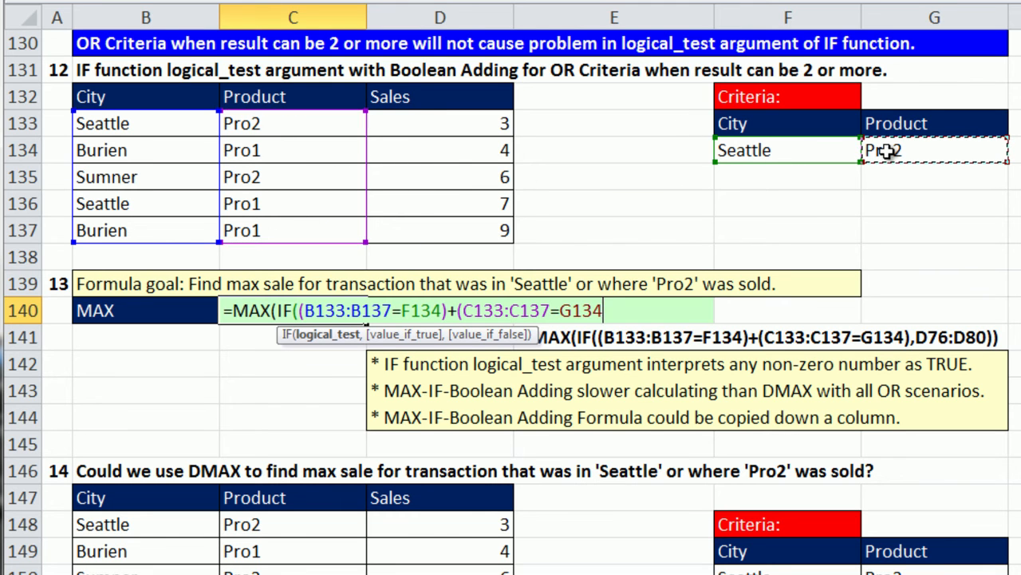
type(")")
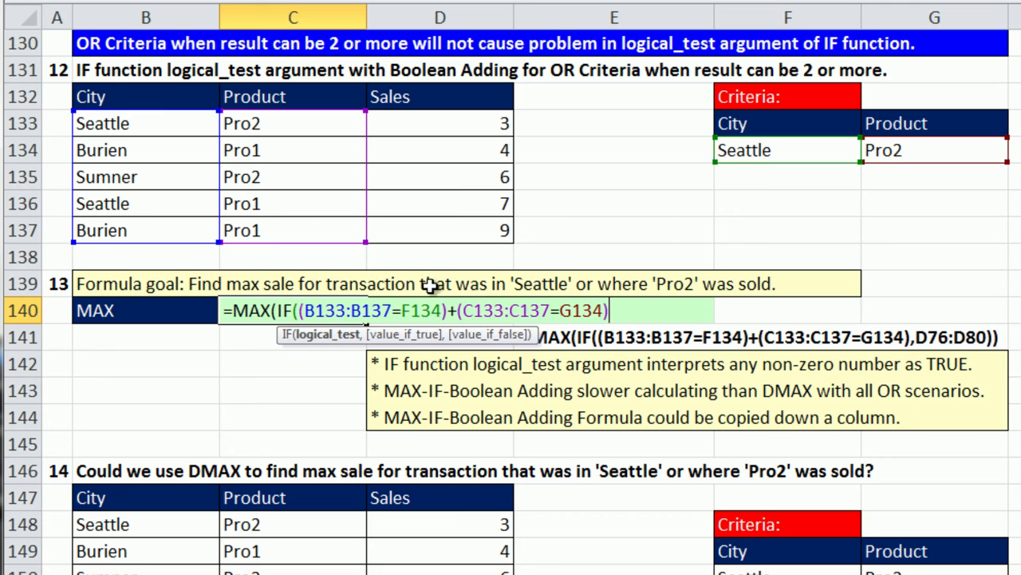
- Evaluate the IF logical_test argument in C140, then restore its cell references
left_click(335, 335)
key("F9")
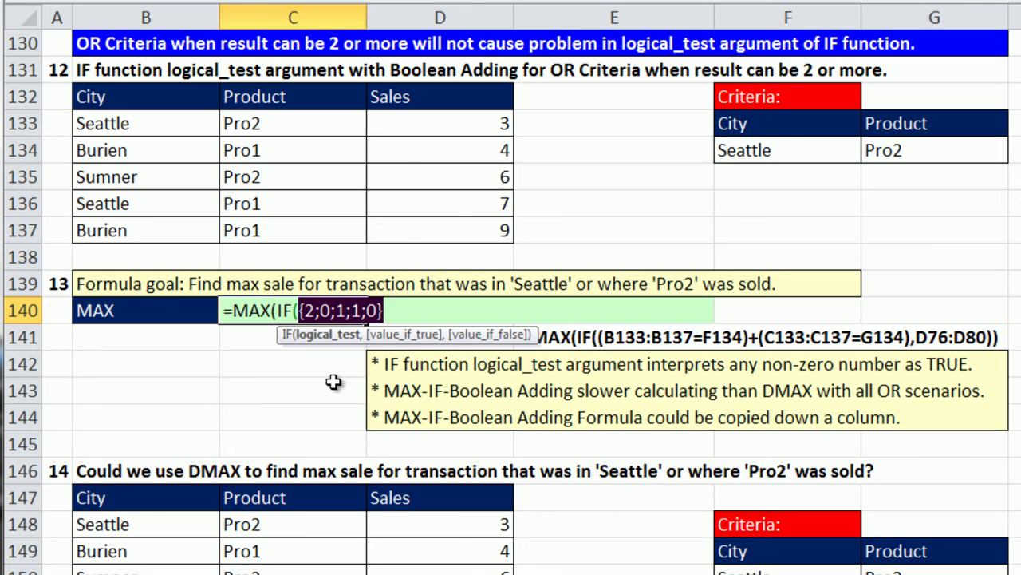
key("ctrl+z")
left_click(630, 316)
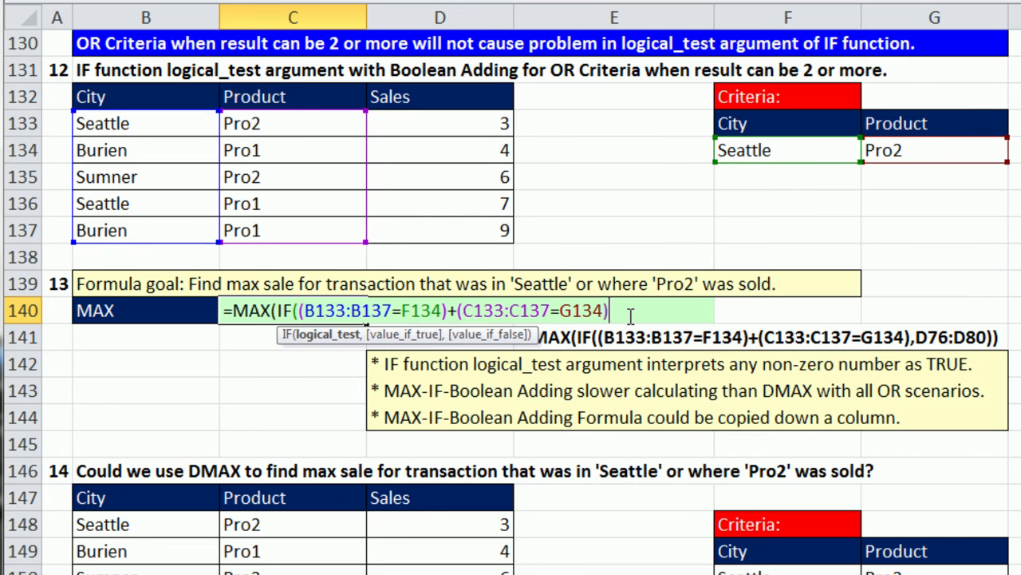
- Add the sales range D133:D137 as the IF value_if_true argument and close the IF function
type(",")
left_click_drag(433, 130, 434, 229)
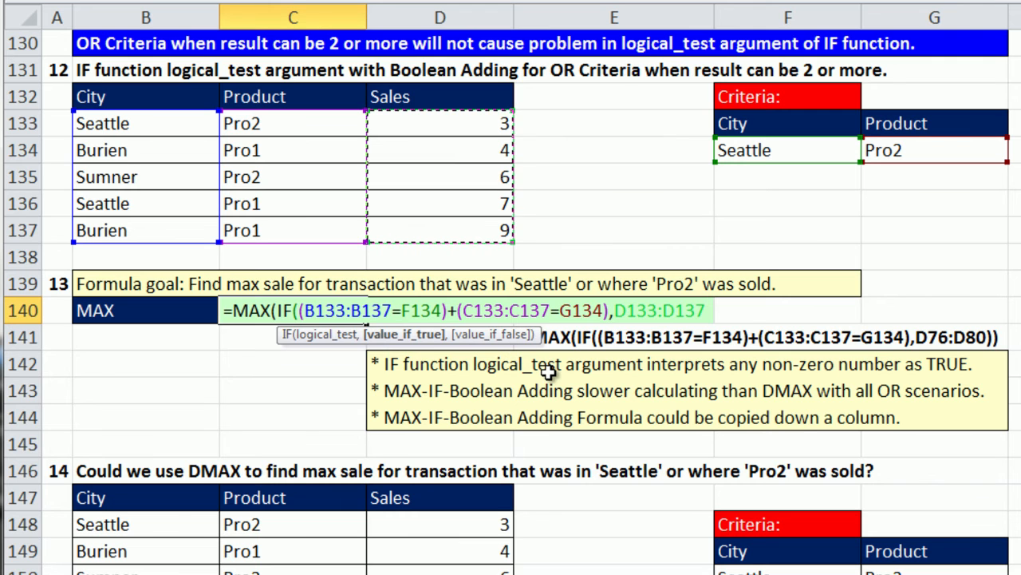
type(")")
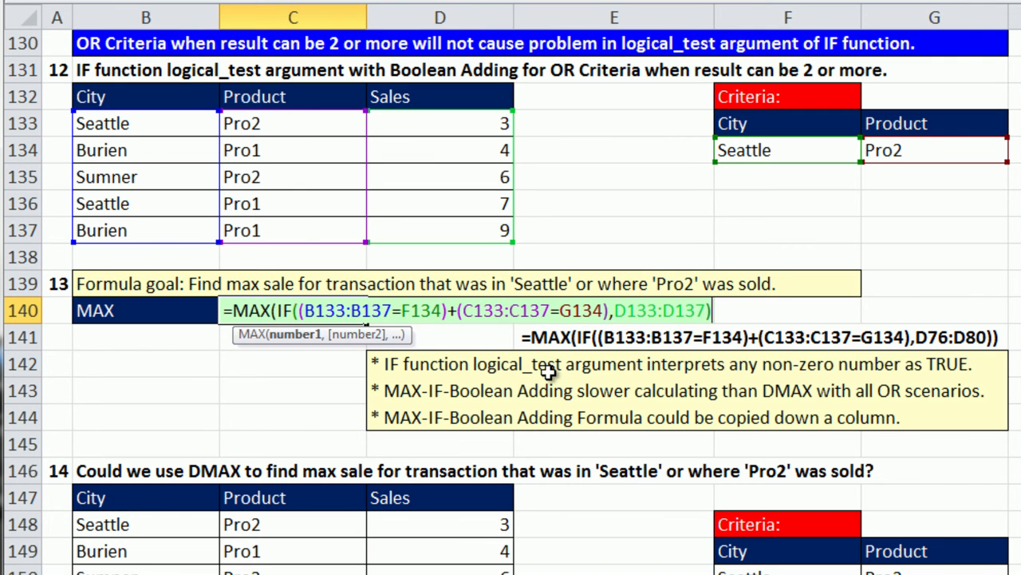
- Evaluate the entire IF expression inside MAX, then restore its cell references
left_click(297, 339)
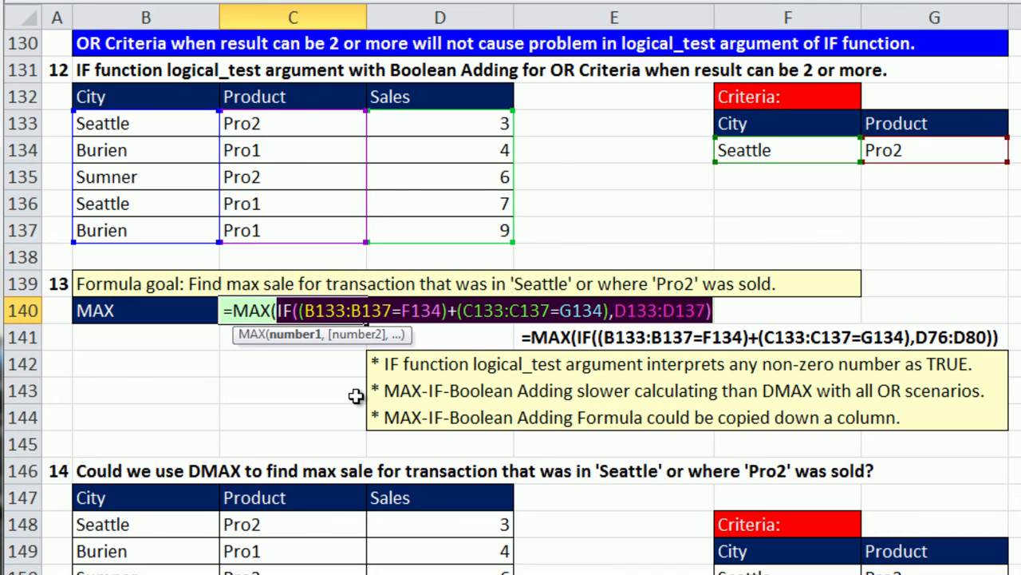
key("F9")
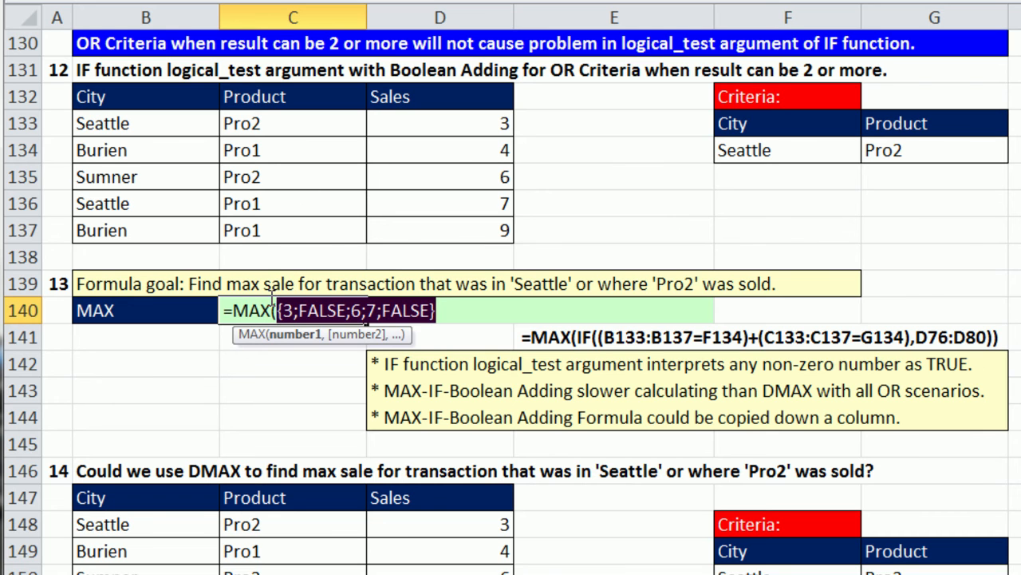
key("ctrl+z")
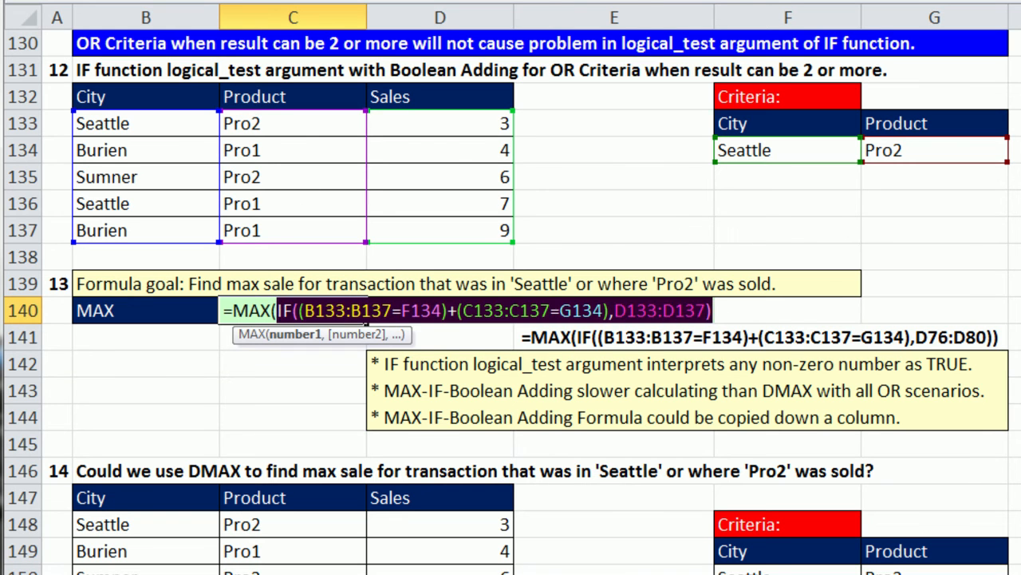
left_click(710, 309)
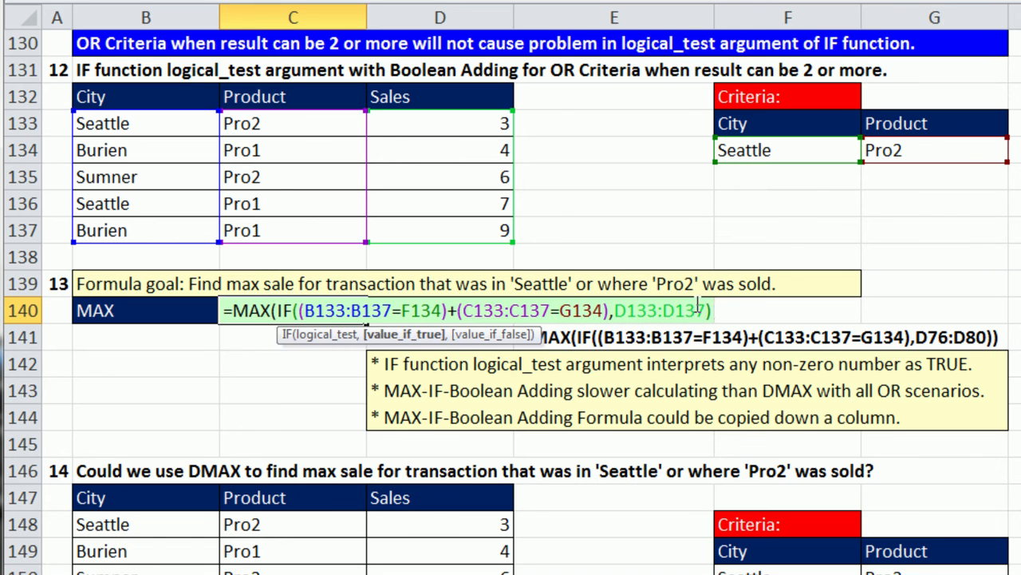
- Close the MAX function and enter the C140 formula as an array formula
type(")")
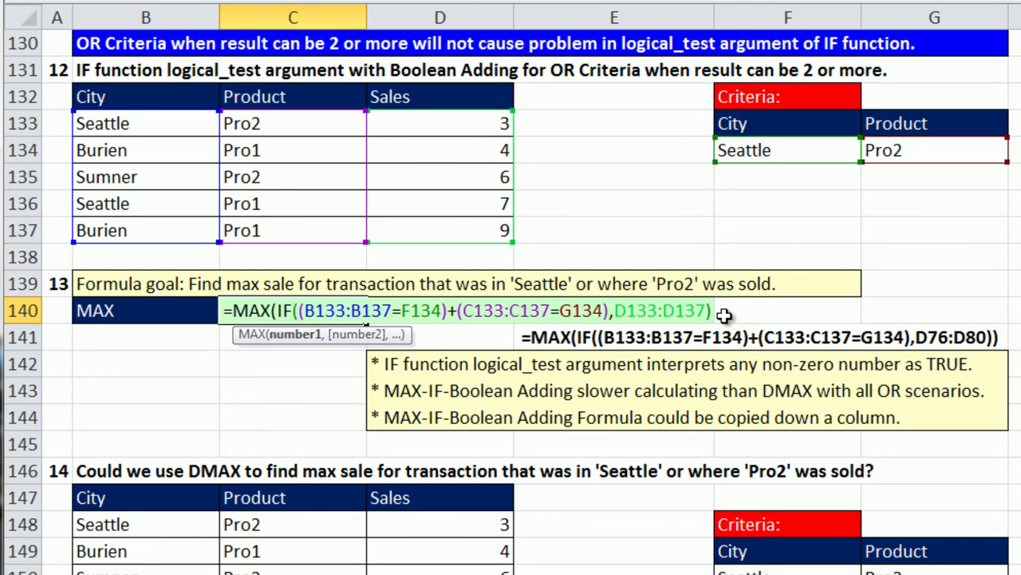
type(")")
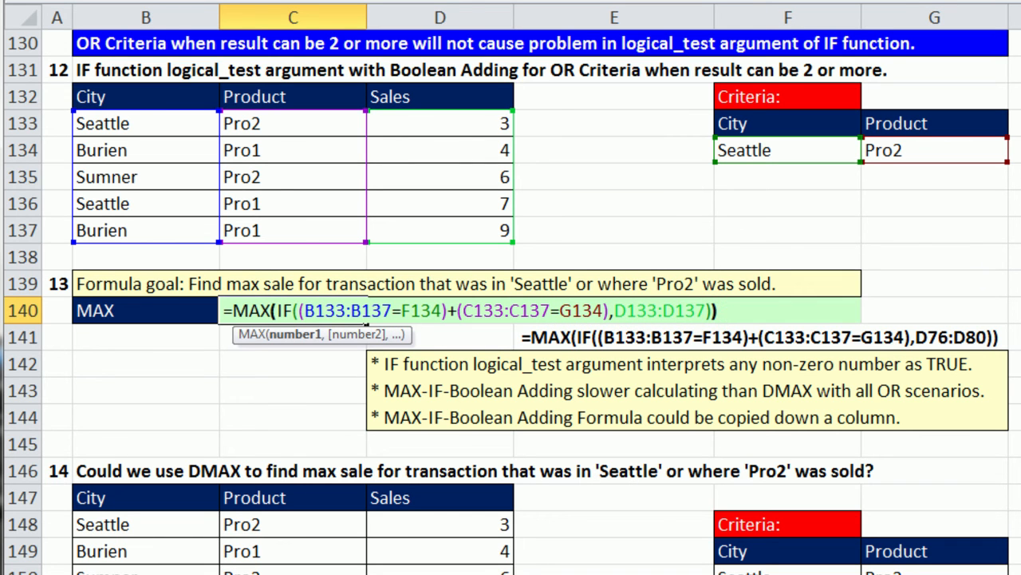
left_click(301, 309)
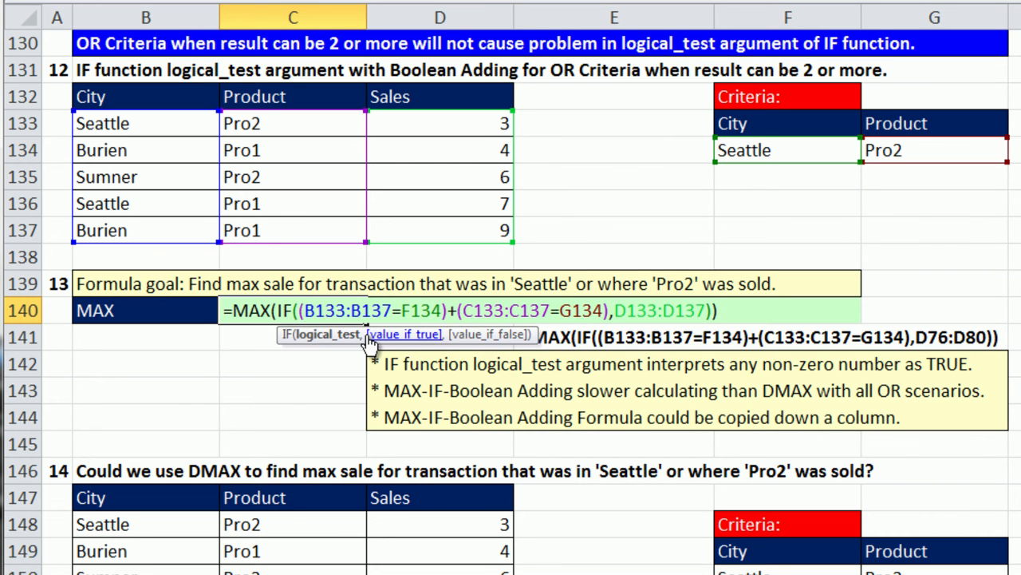
key("ctrl+shift+Return")
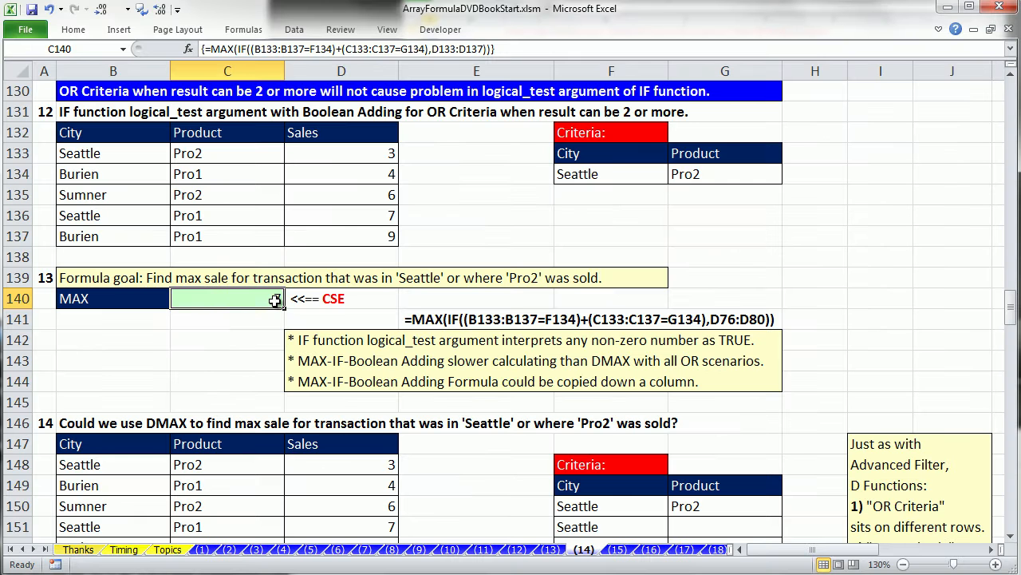
- Examine the IF logical test in C140 and compare it with the Correct Count SUMPRODUCT formula in C84
double_click(274, 299)
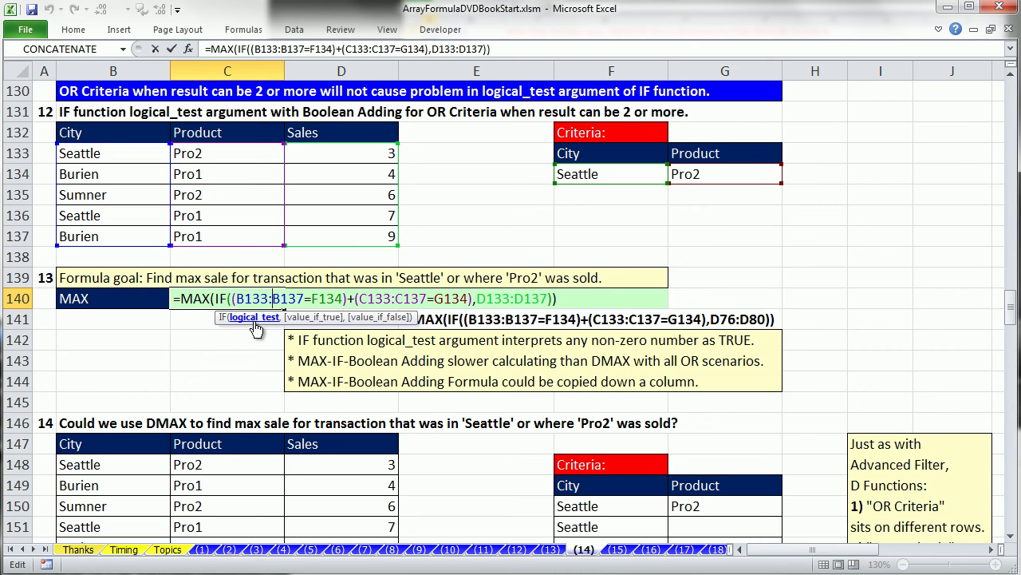
key("ctrl+shift+Return")
scroll(401, 324, "up", 12)
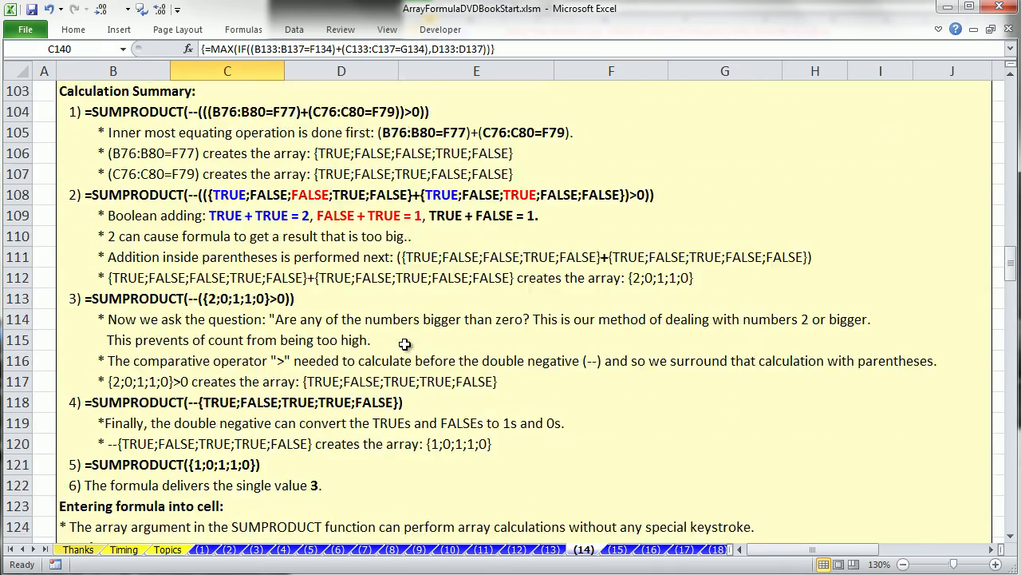
scroll(401, 381, "up", 6)
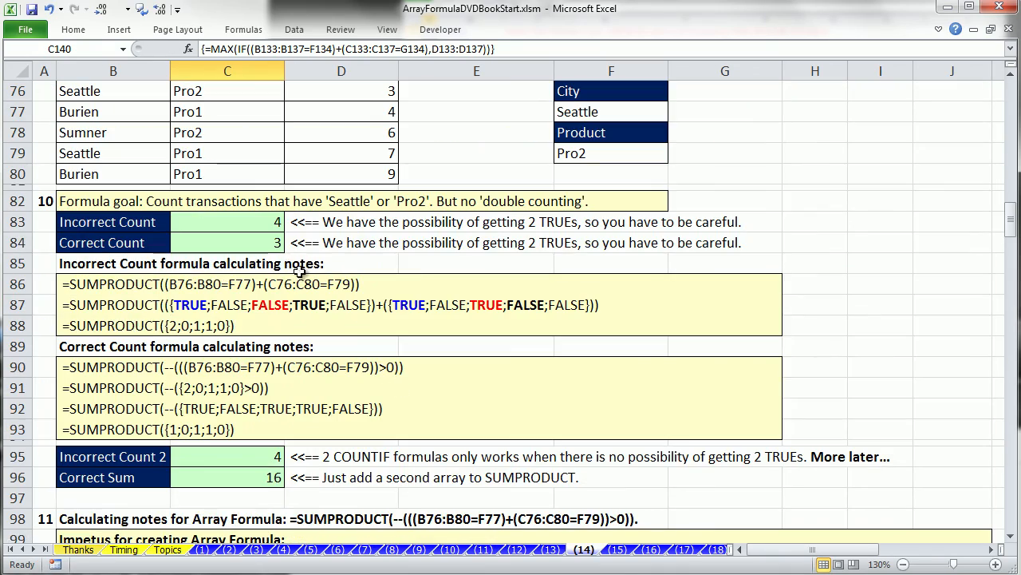
double_click(248, 244)
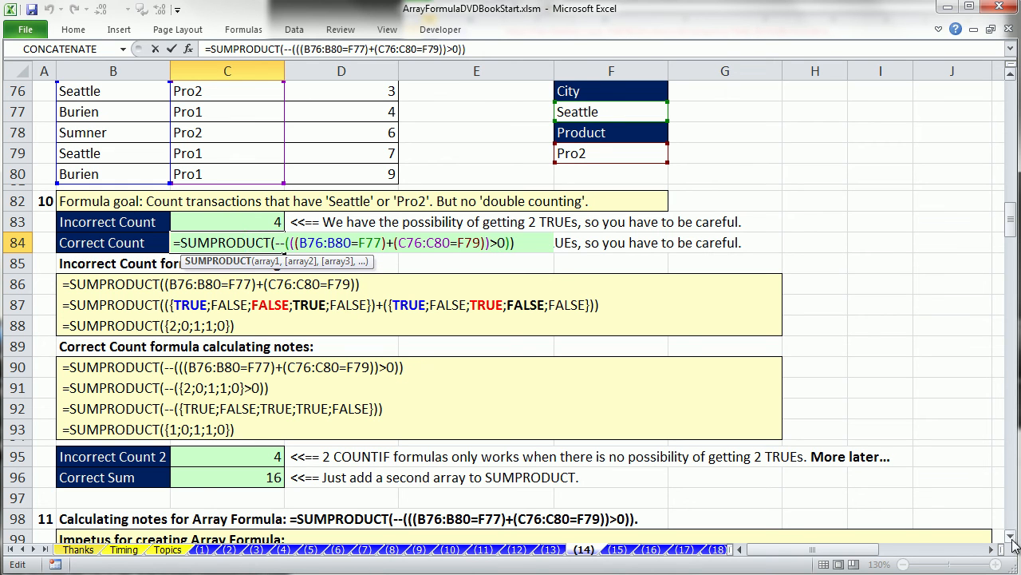
key("Escape")
- Return to C140 to examine the MAX-IF formula's criteria references, keeping it entered as an array formula
scroll(1012, 543, "down", 6)
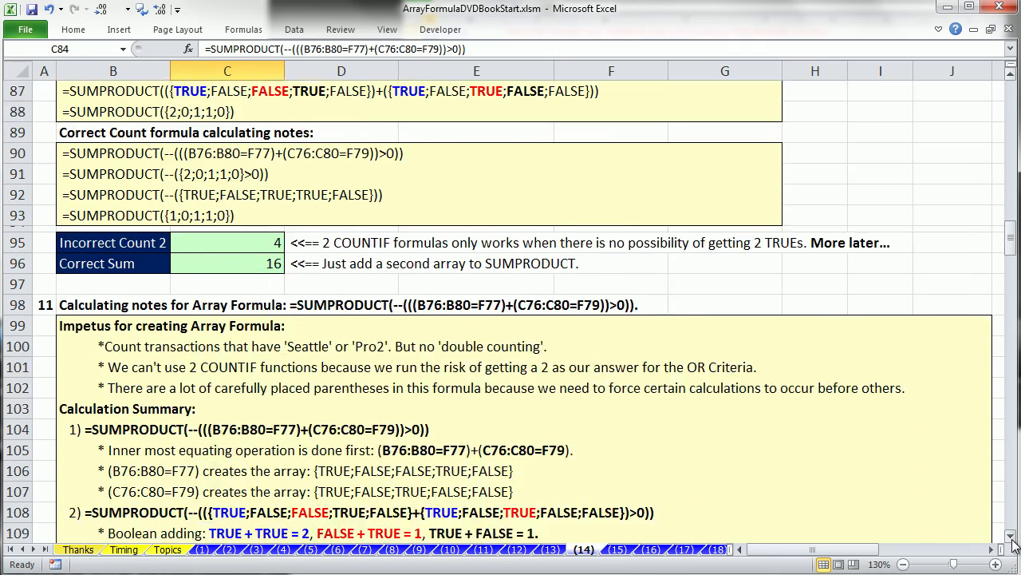
scroll(1011, 543, "down", 11)
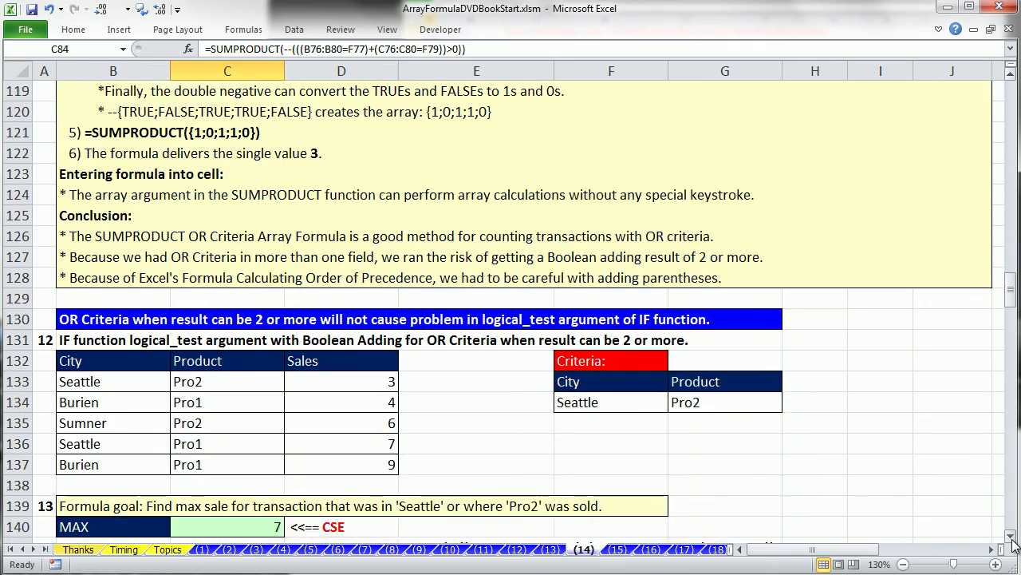
scroll(1012, 543, "down", 2)
scroll(1012, 543, "up", 1)
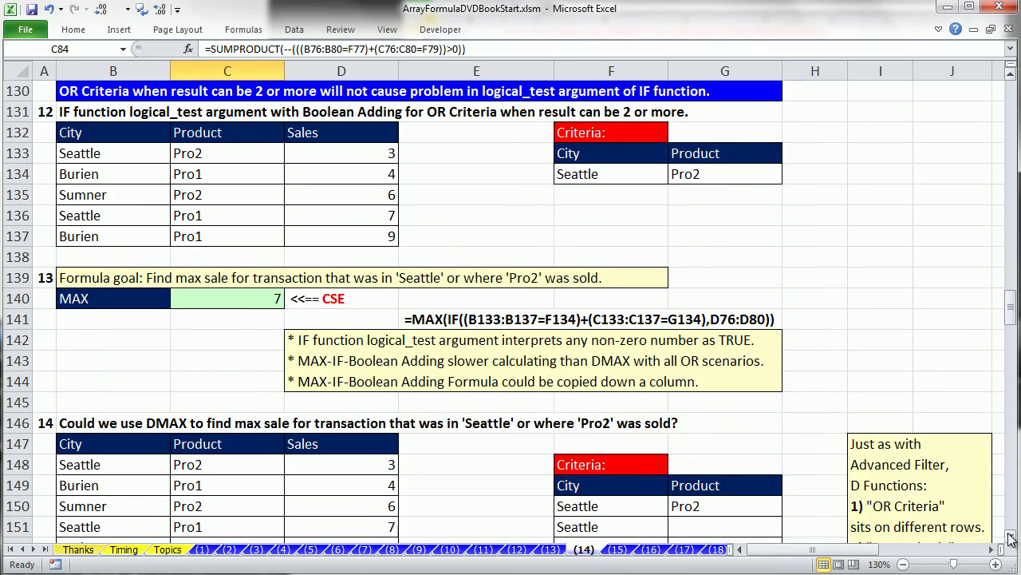
left_click(201, 295)
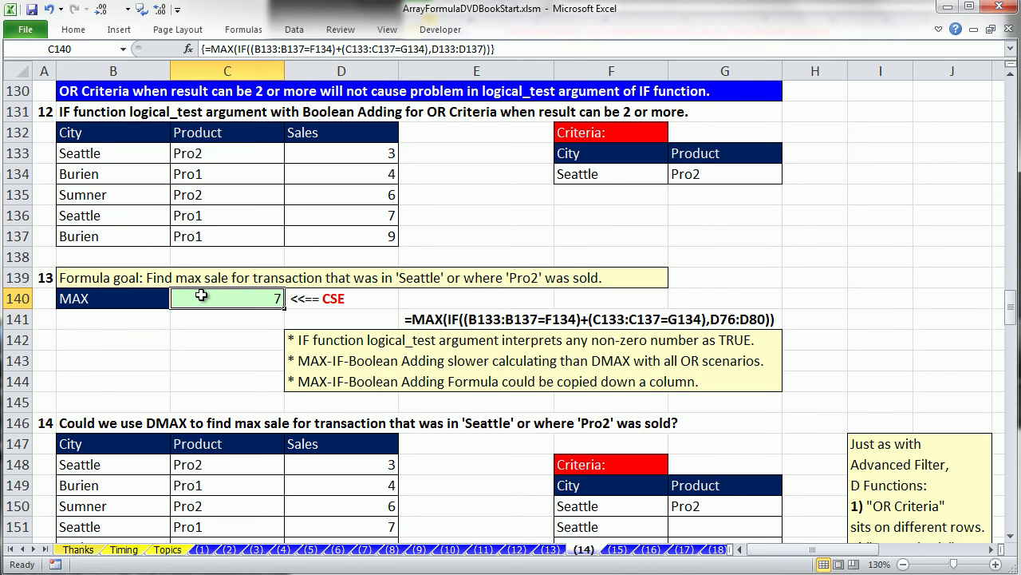
double_click(201, 295)
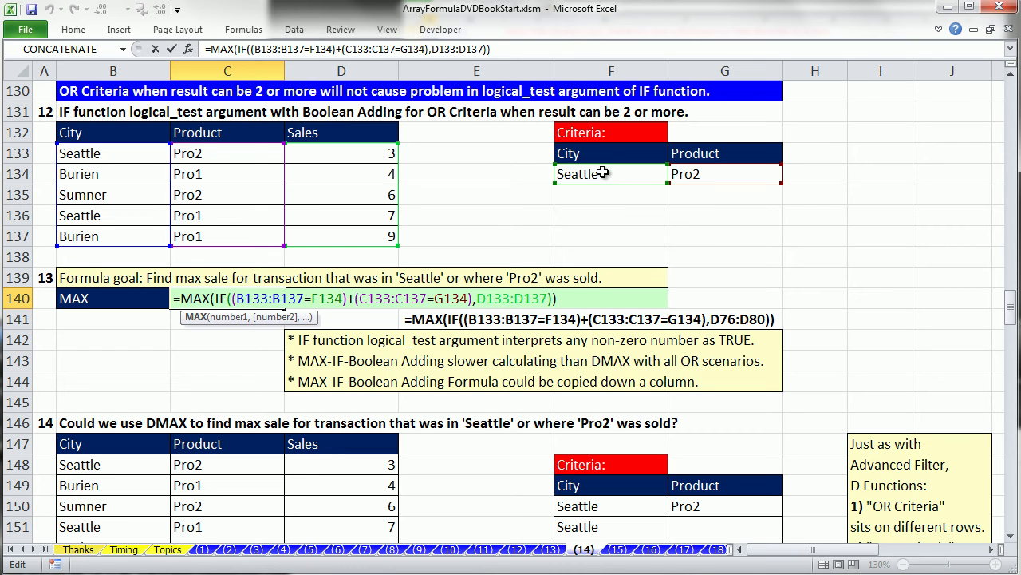
key("ctrl+shift+Return")
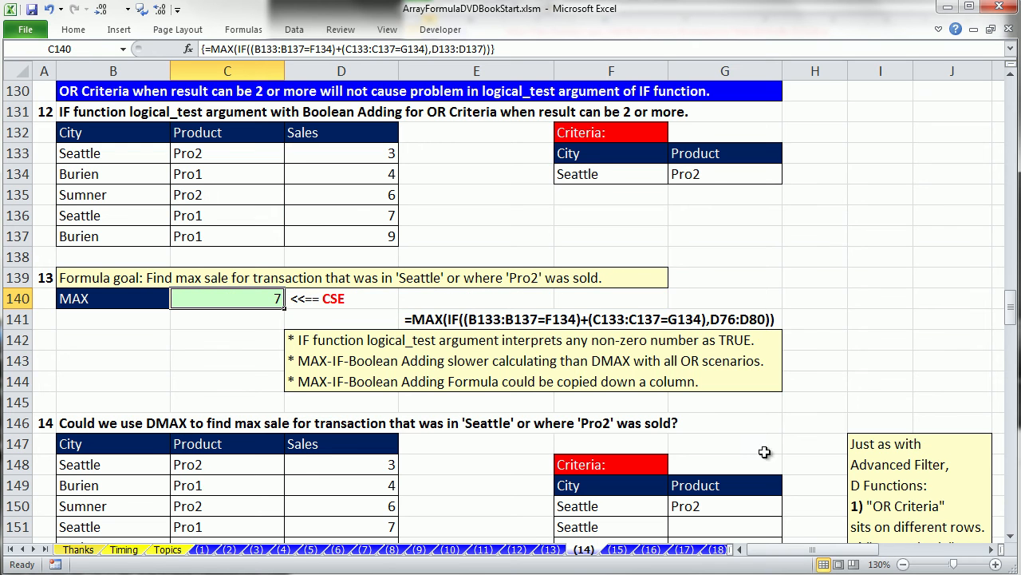
- Examine the DMAX formula in C154 and its database, field and criteria references
left_click(1010, 536)
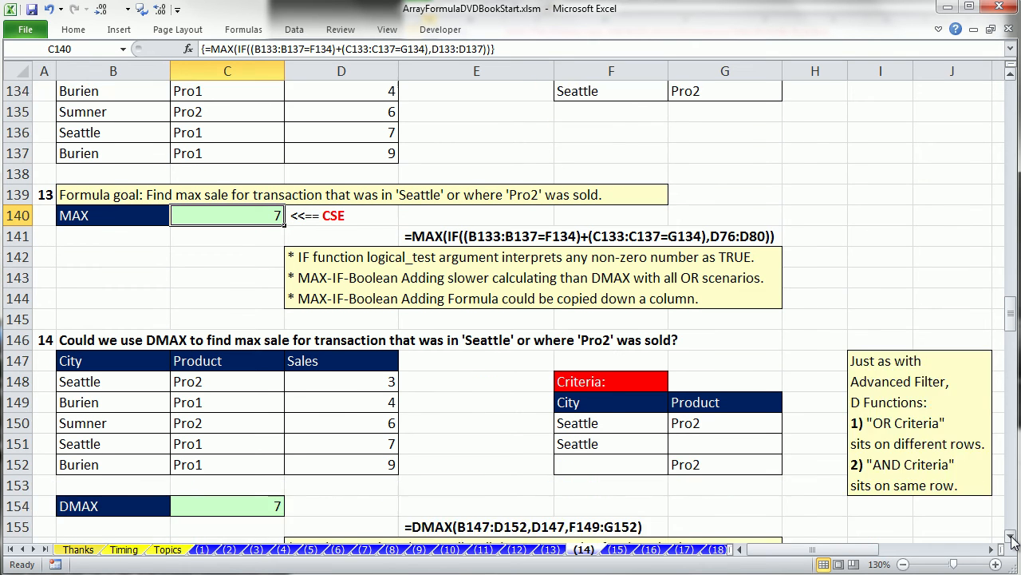
left_click(1012, 540)
left_click(1012, 539)
left_click(1012, 540)
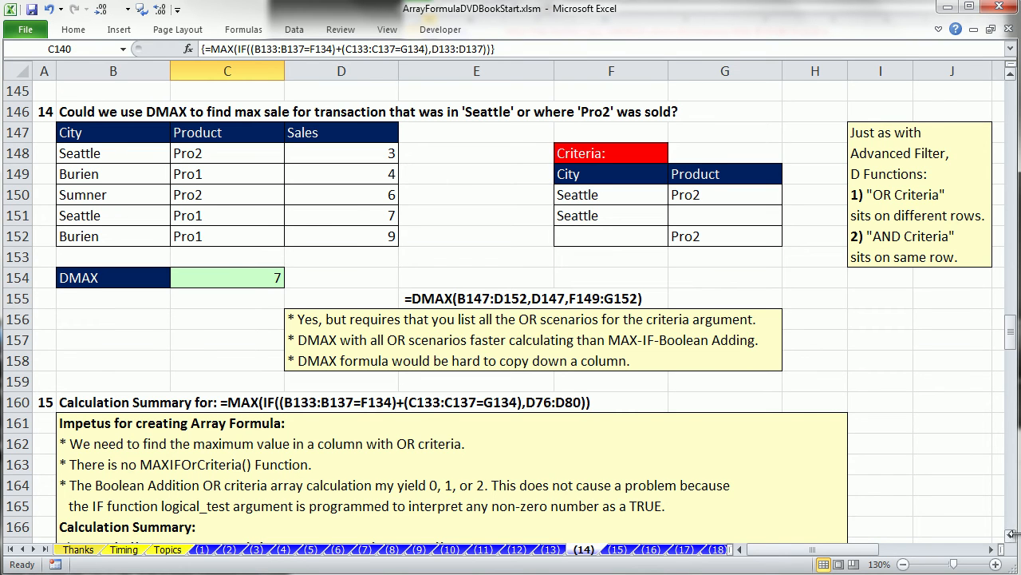
left_click(1012, 538)
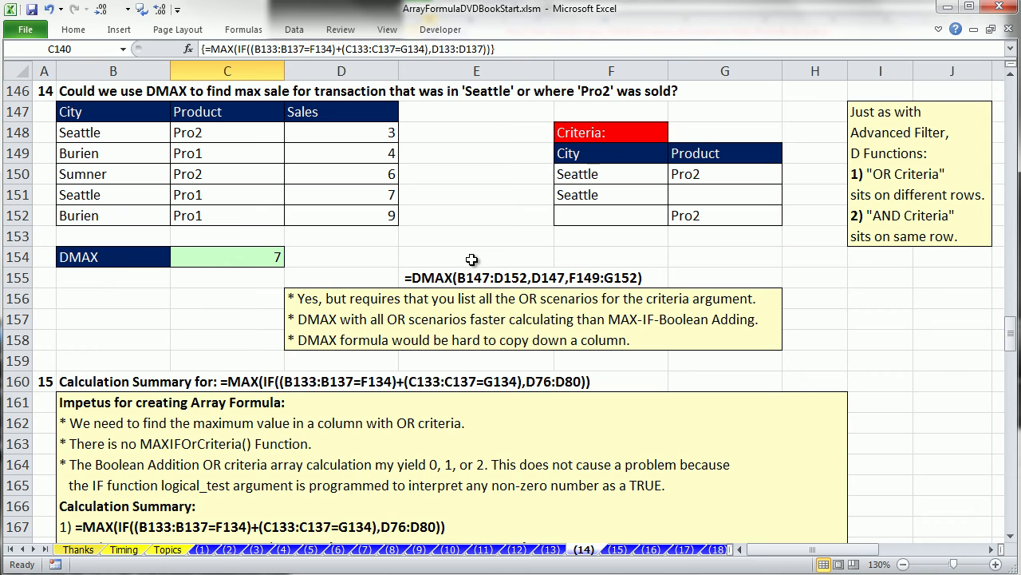
left_click(214, 252)
double_click(219, 254)
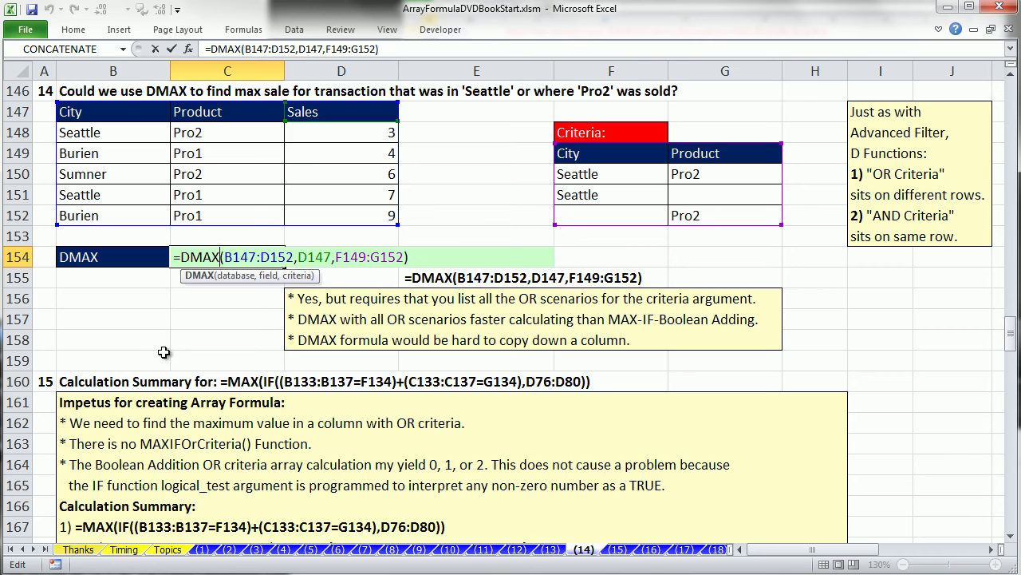
key("ctrl+Return")
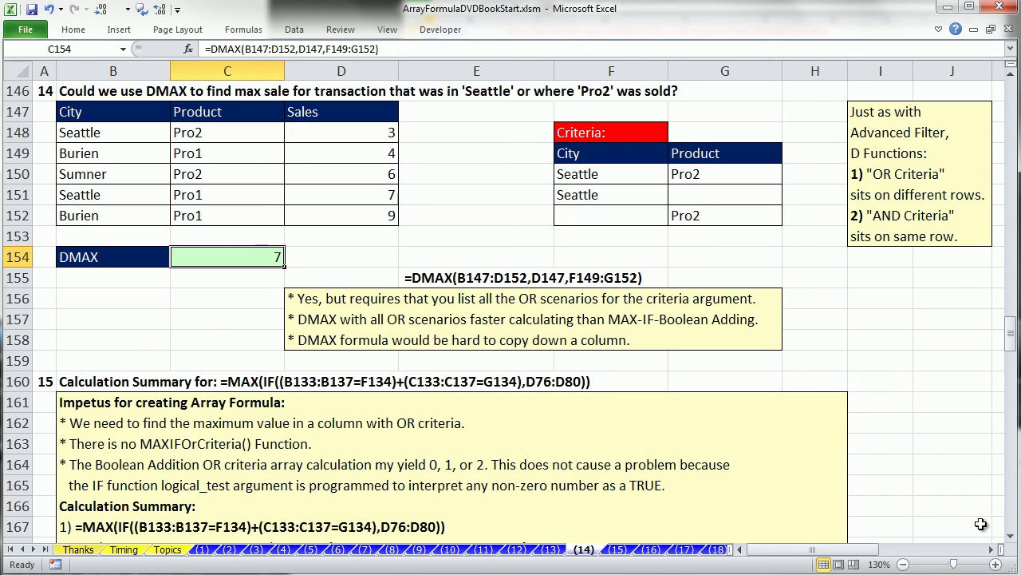
- Examine the Seattle and Burien criteria in E192:E193 and the first city in B191 for the mutually exclusive OR example
left_click(1011, 537)
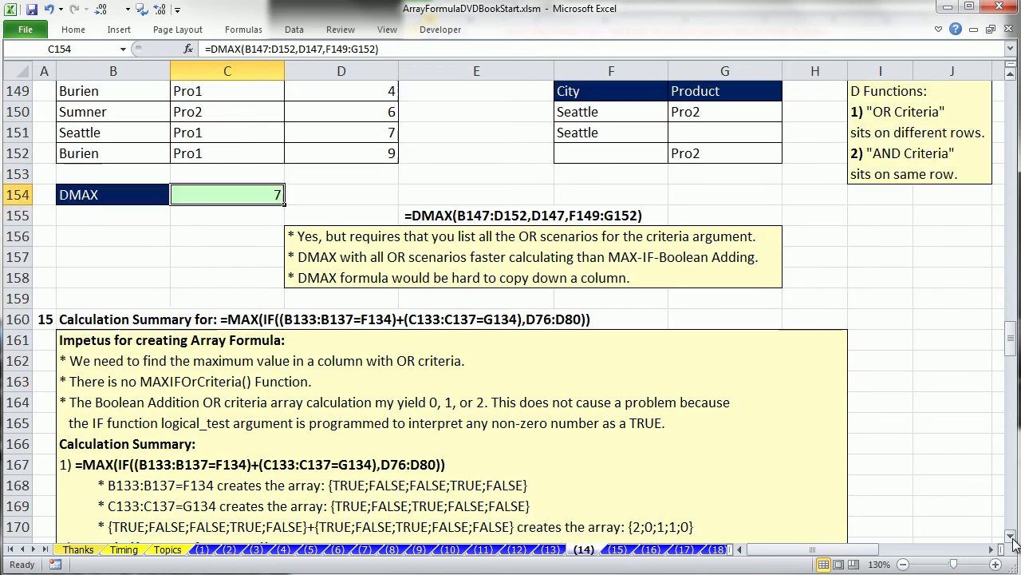
left_click_drag(1013, 541, 1013, 541)
left_click(1014, 541)
left_click(1014, 541)
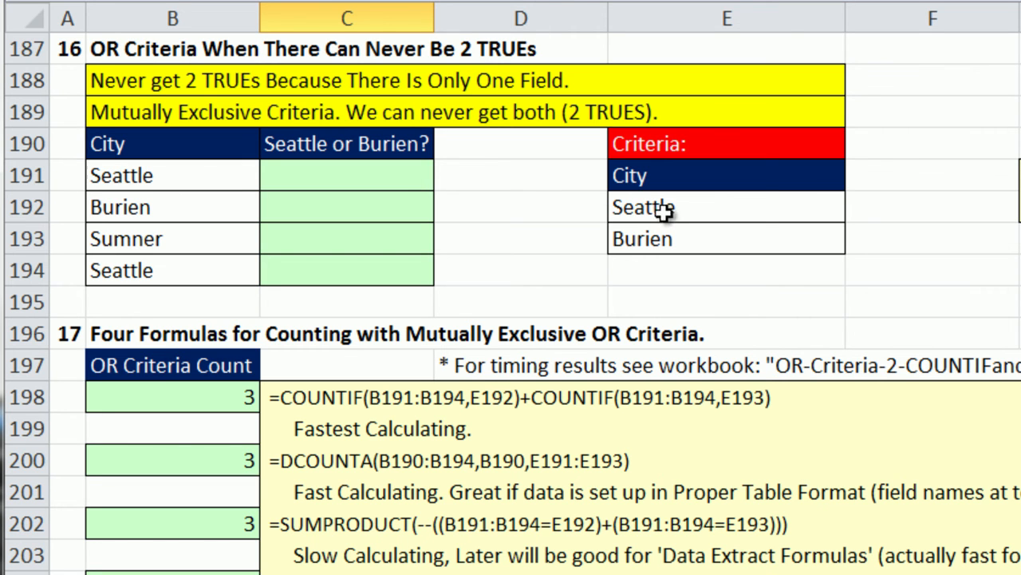
left_click_drag(662, 214, 675, 247)
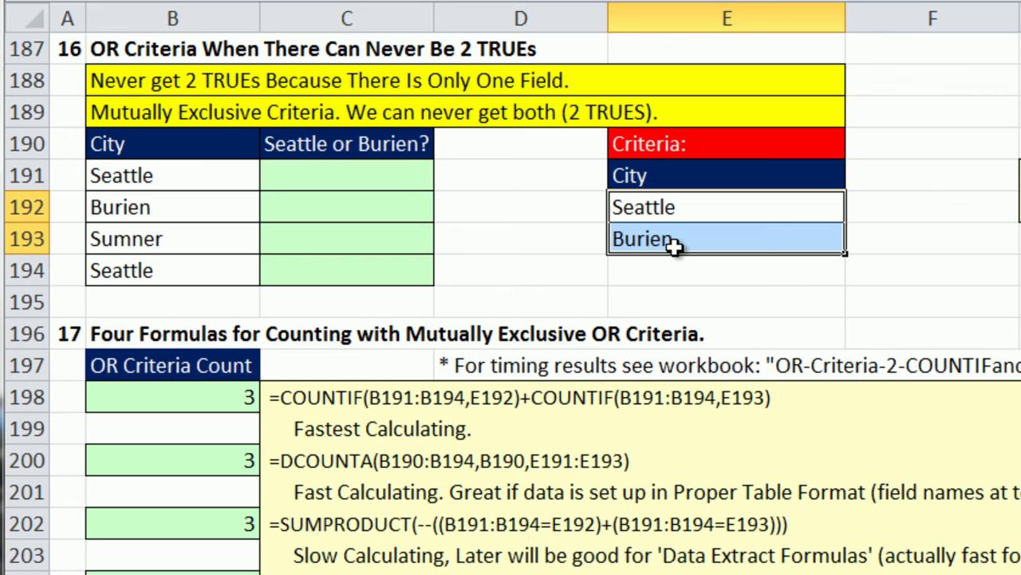
left_click(230, 177)
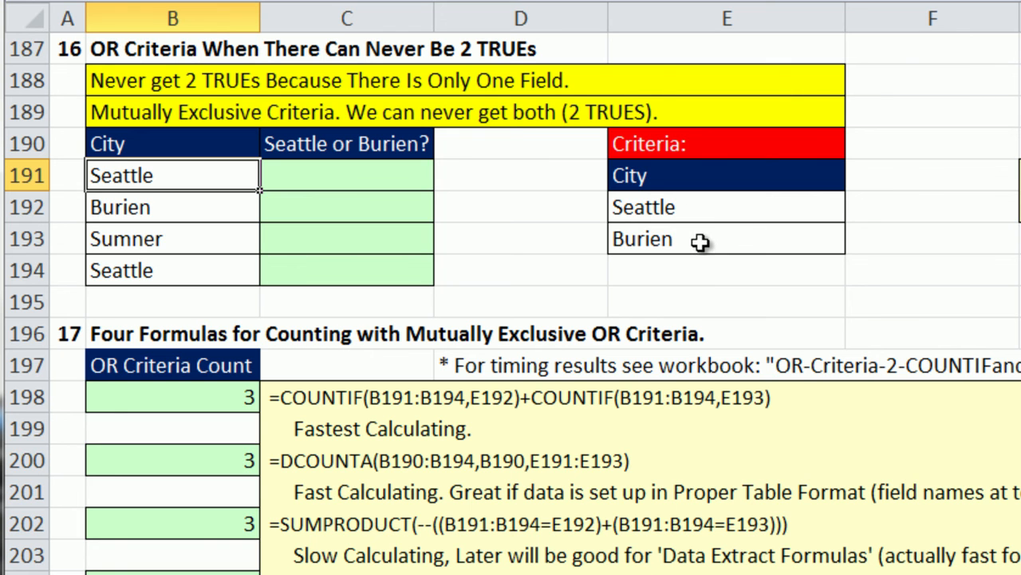
- Begin the C191 formula with the Seattle test =(B191=$E$192), using an absolute reference for the criterion
left_click(359, 176)
type("=(")
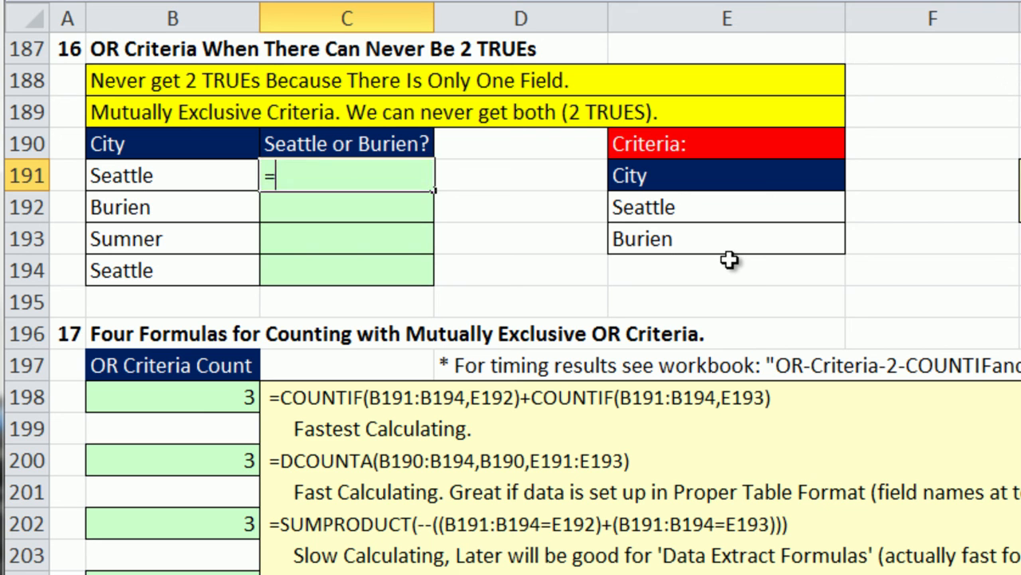
left_click(148, 175)
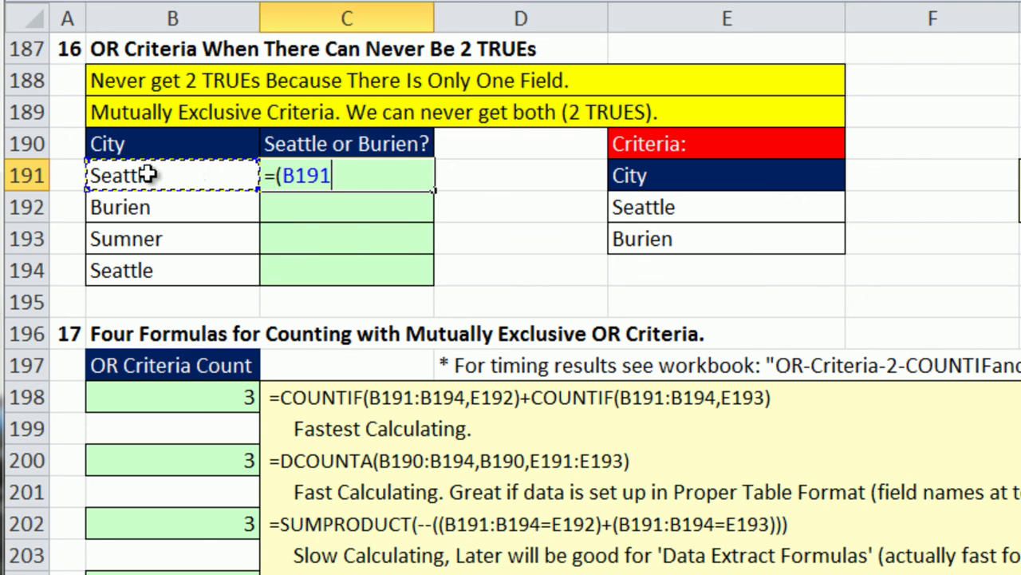
type("=")
left_click(725, 208)
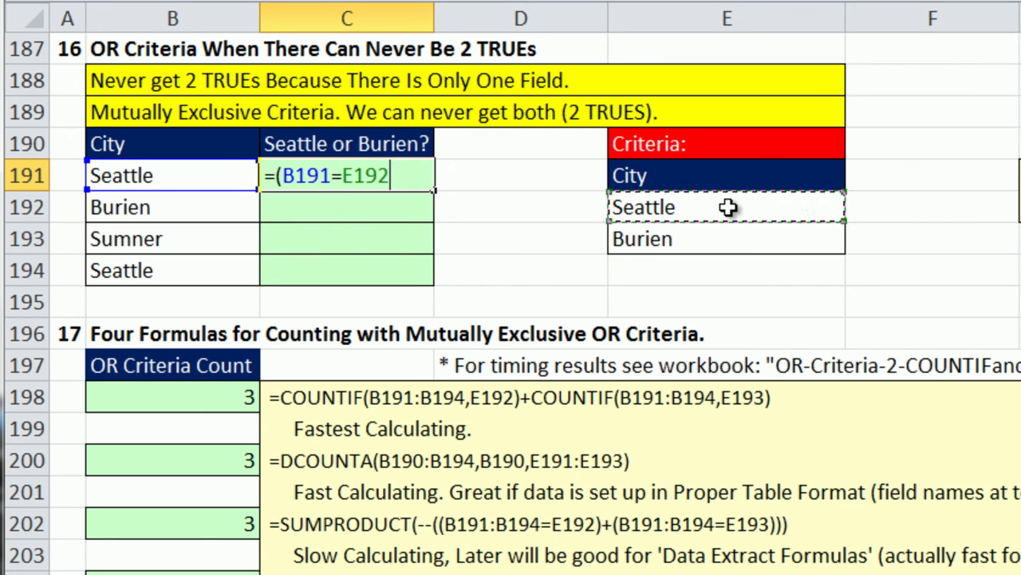
key("F4")
type(")")
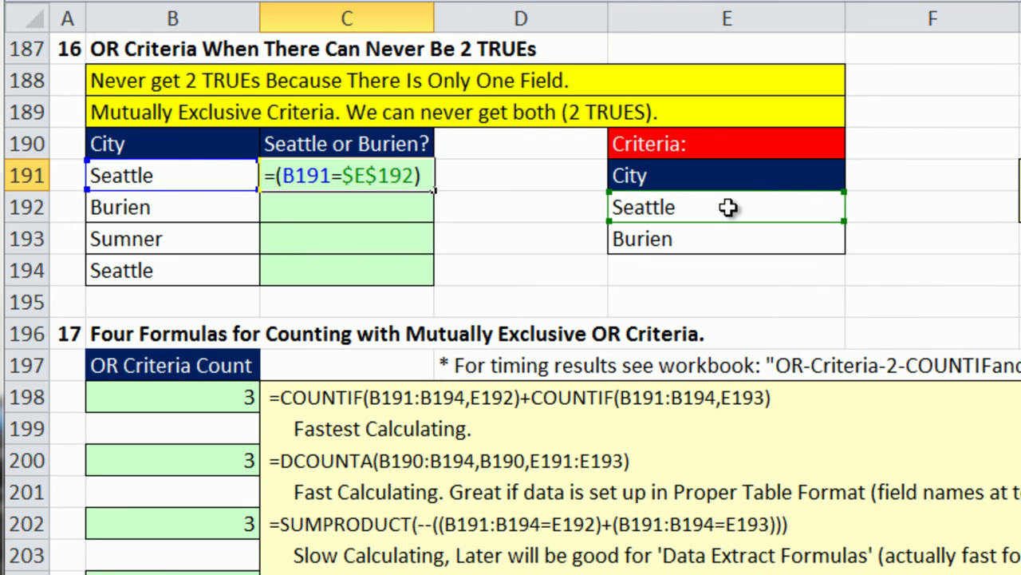
- Complete the C191 formula with +(B191=$E$193), enter it and copy it down through C194
type("+(")
left_click(180, 175)
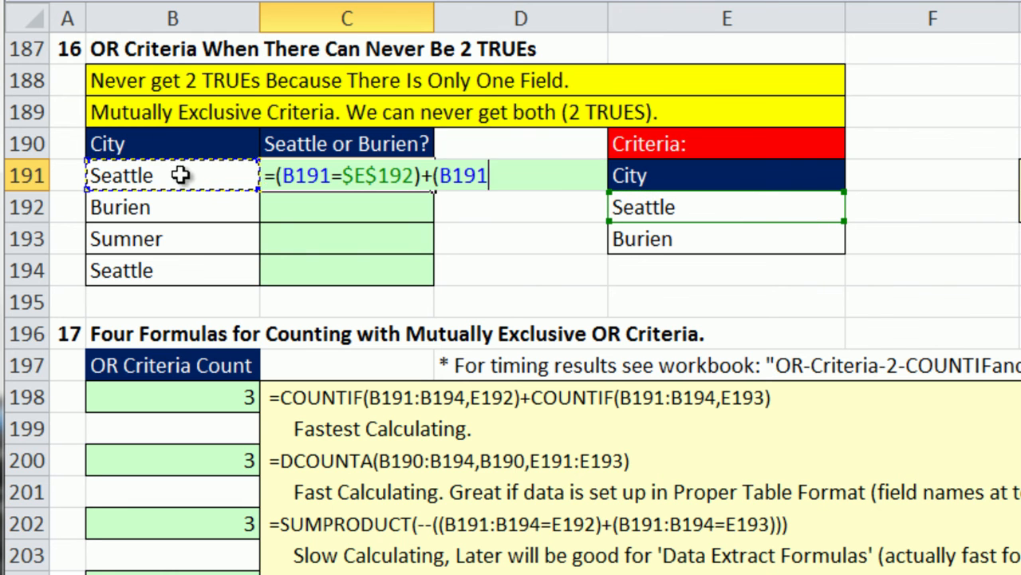
type("=")
left_click(769, 244)
key("F4")
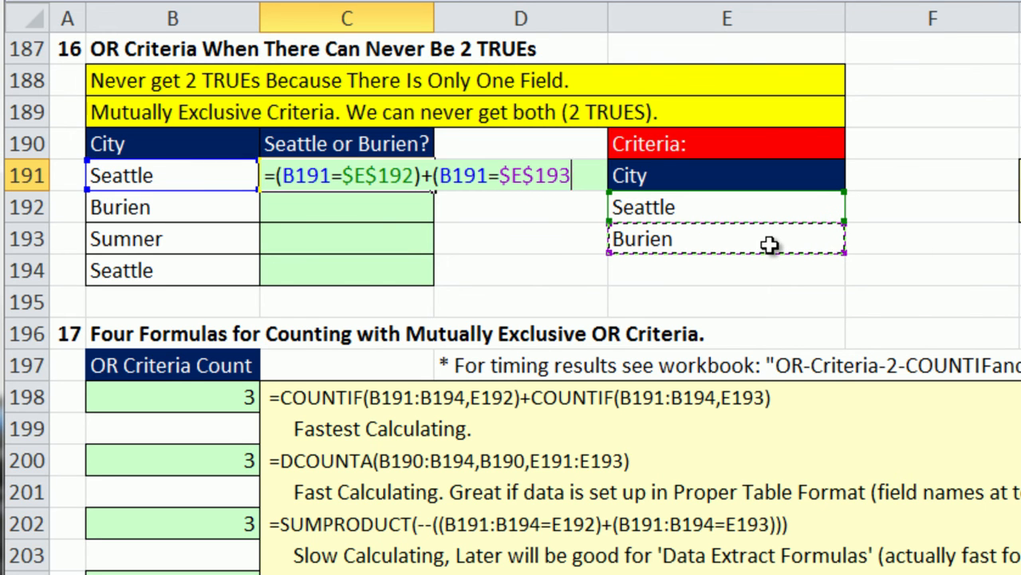
type(")")
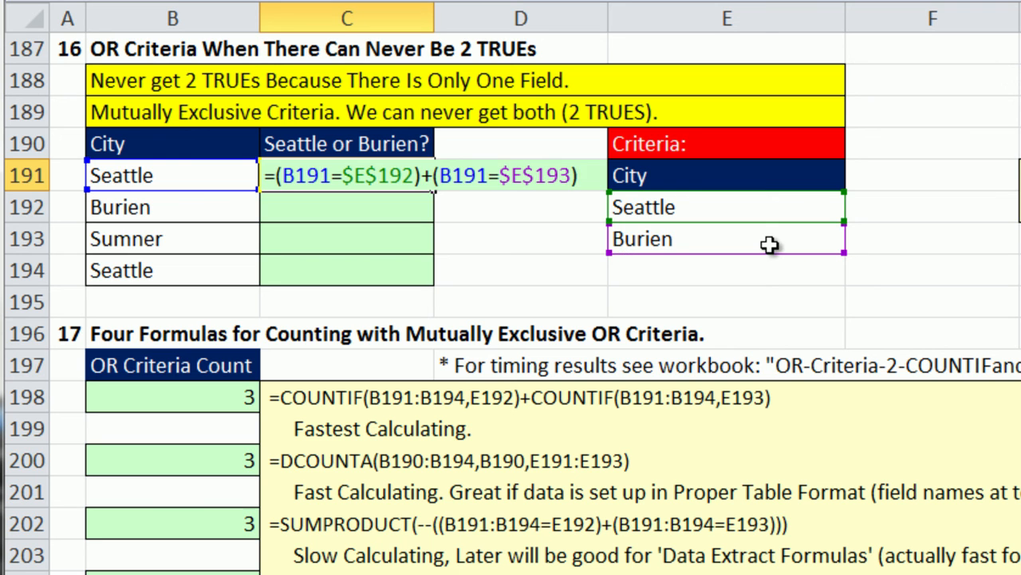
key("ctrl+Return")
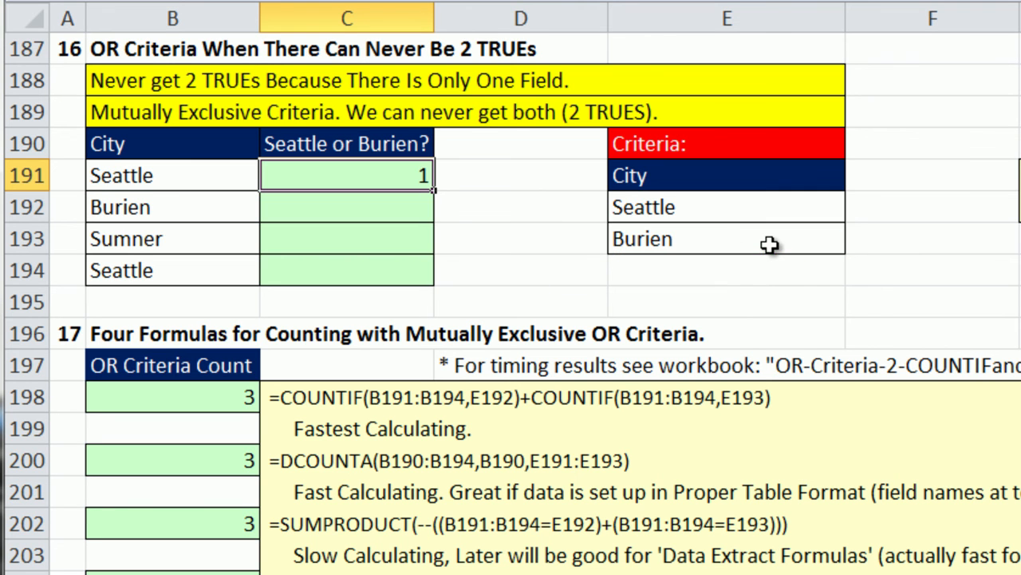
double_click(436, 190)
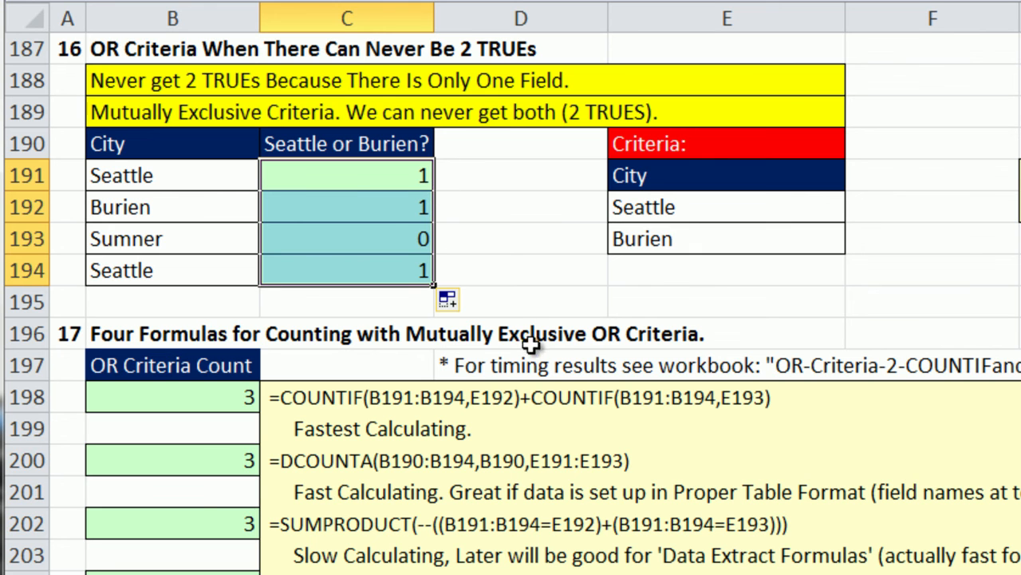
- Examine the ranges and criteria of the COUNTIF formula in B198 and the DCOUNTA formula in B200
left_click(216, 397)
double_click(216, 396)
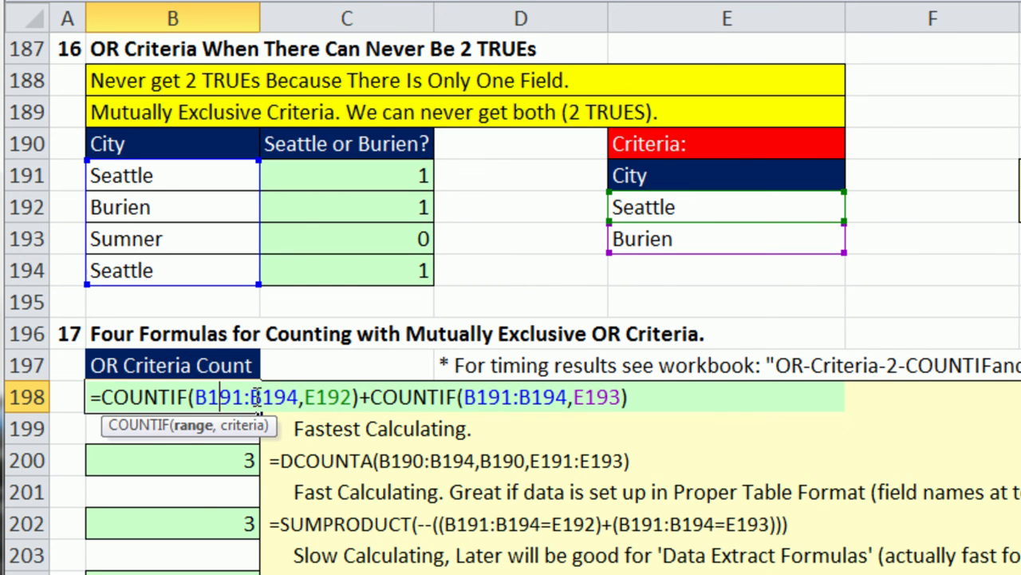
left_click(192, 397)
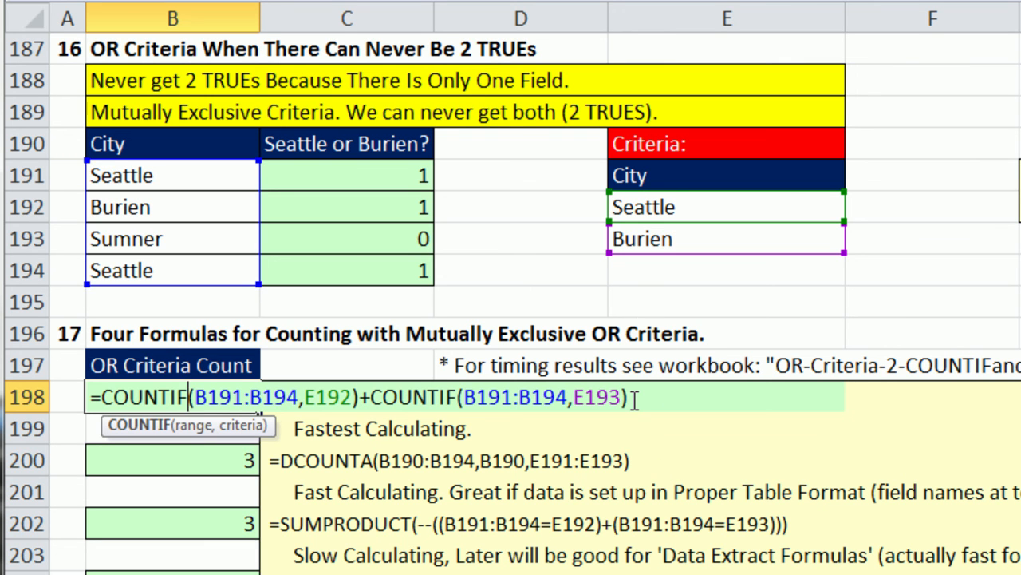
key("Return")
left_click(225, 460)
double_click(225, 459)
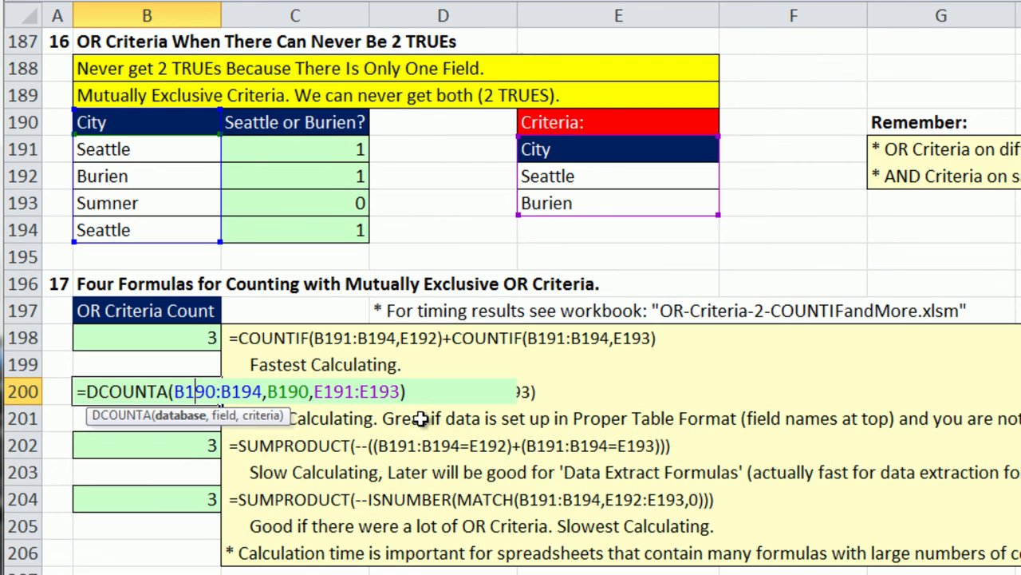
key("ctrl+Return")
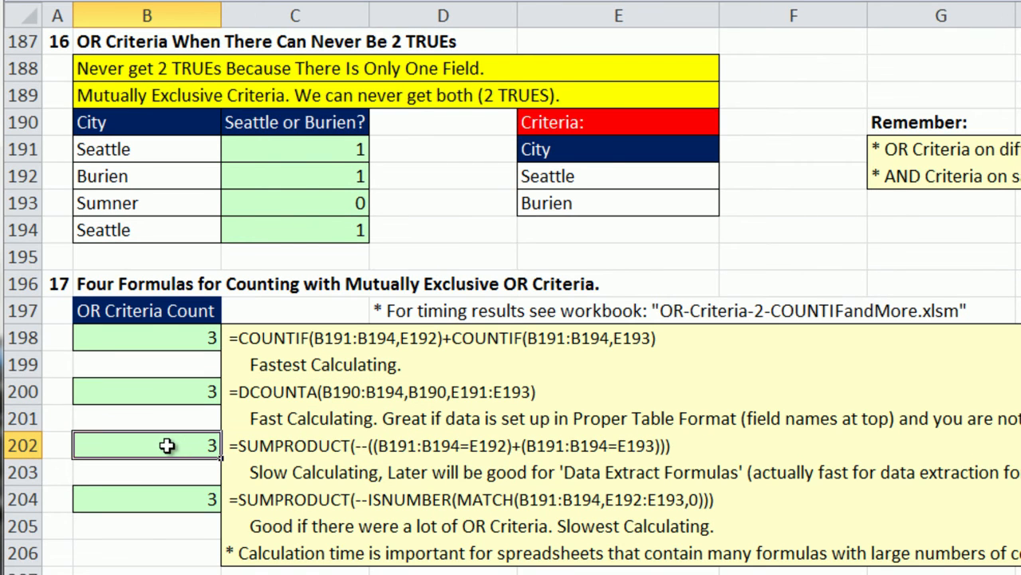
- Examine the Boolean SUMPRODUCT formula in B202 and the MATCH arguments of the SUMPRODUCT-ISNUMBER formula in B204
double_click(167, 445)
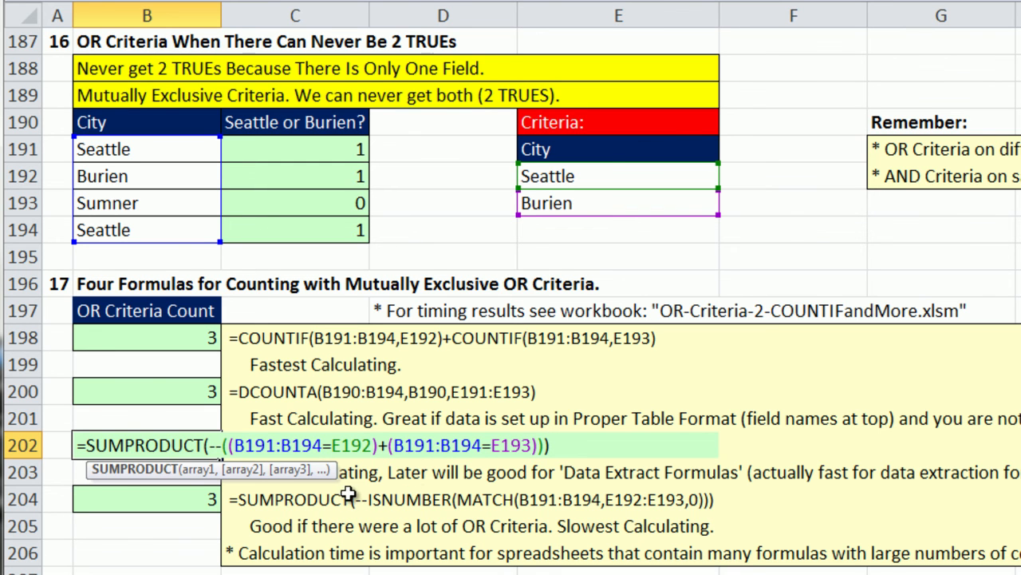
key("ctrl+Return")
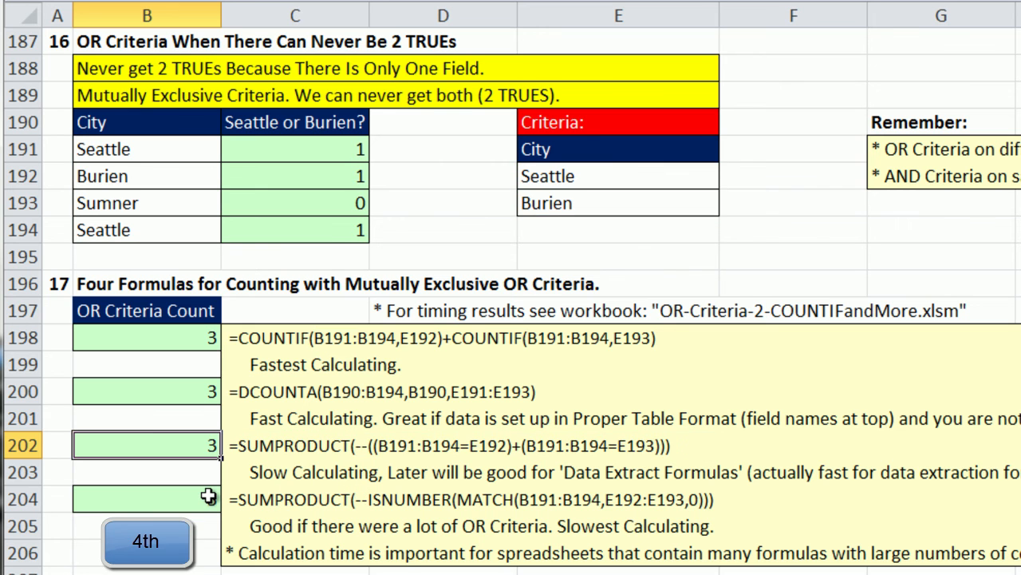
double_click(208, 496)
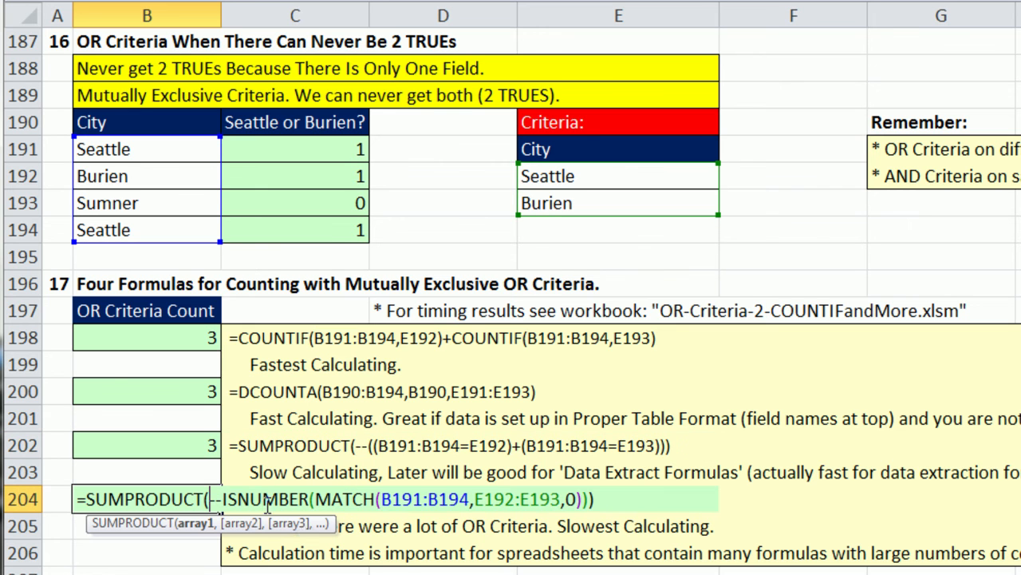
left_click(404, 498)
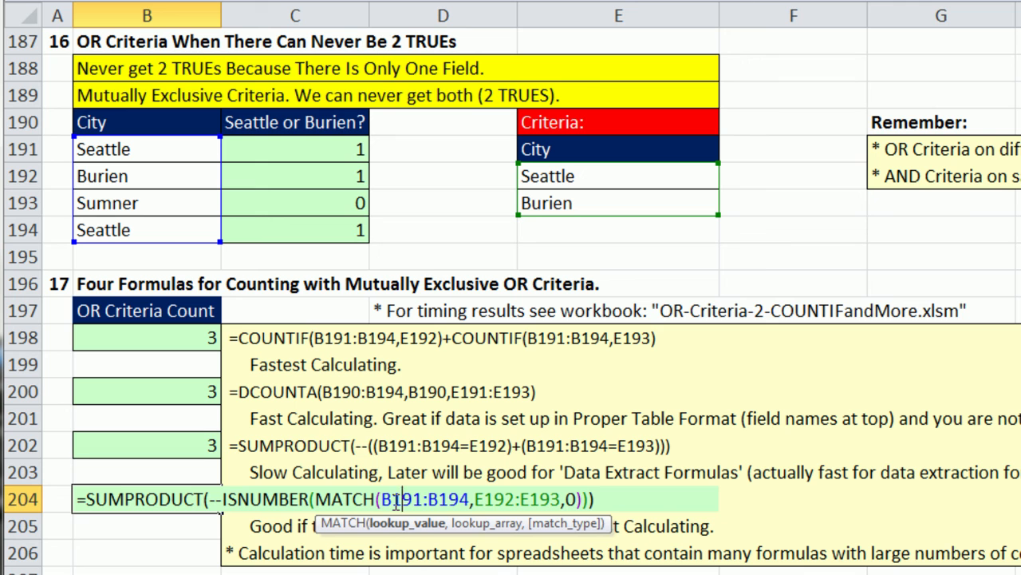
left_click(484, 499)
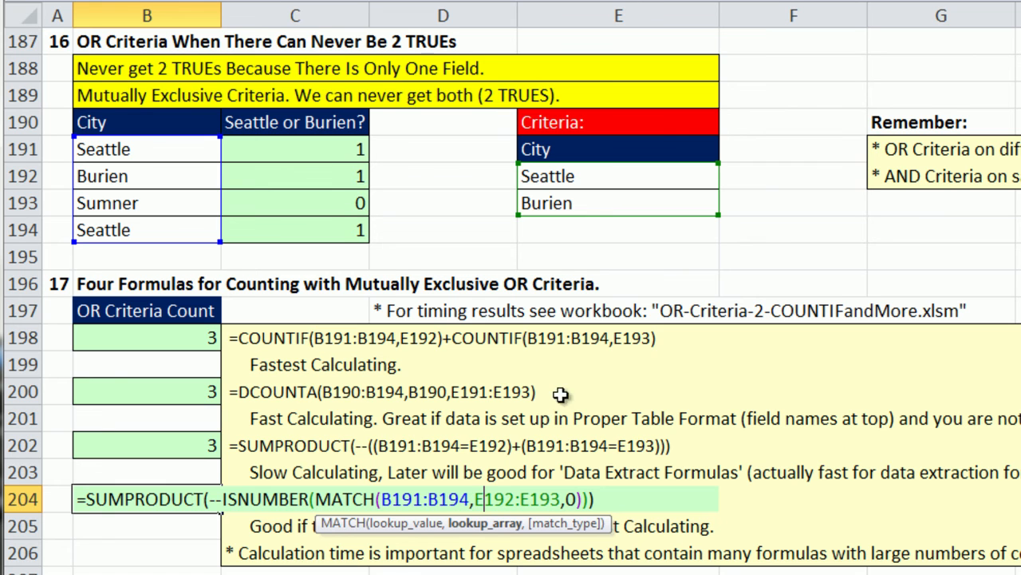
left_click(379, 499)
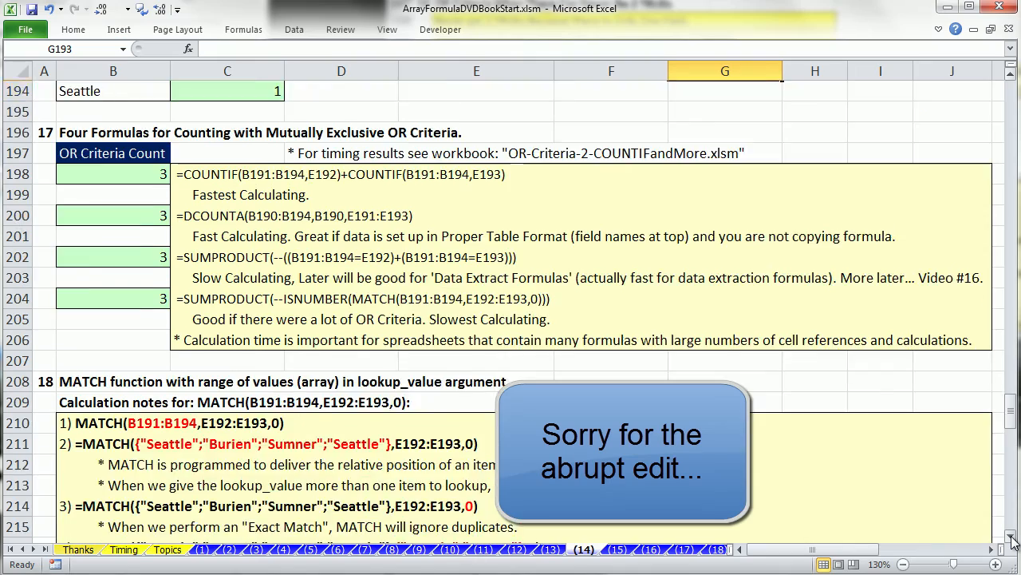
- Examine the formulas in E225:E229 that convert TRUE to a number with --, +0, *1, /1 and ^1
scroll(1012, 541, "down", 7)
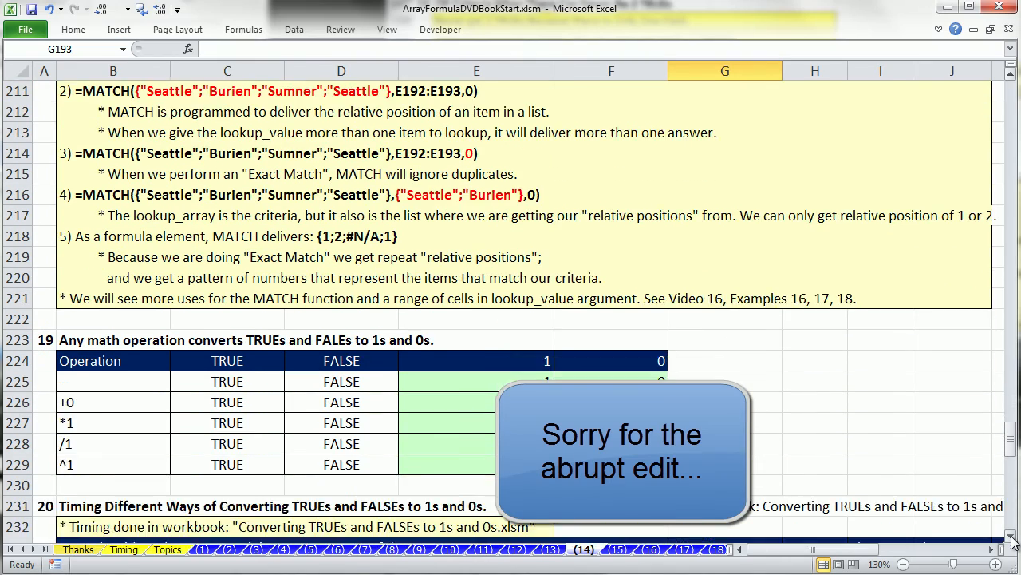
scroll(1011, 541, "down", 5)
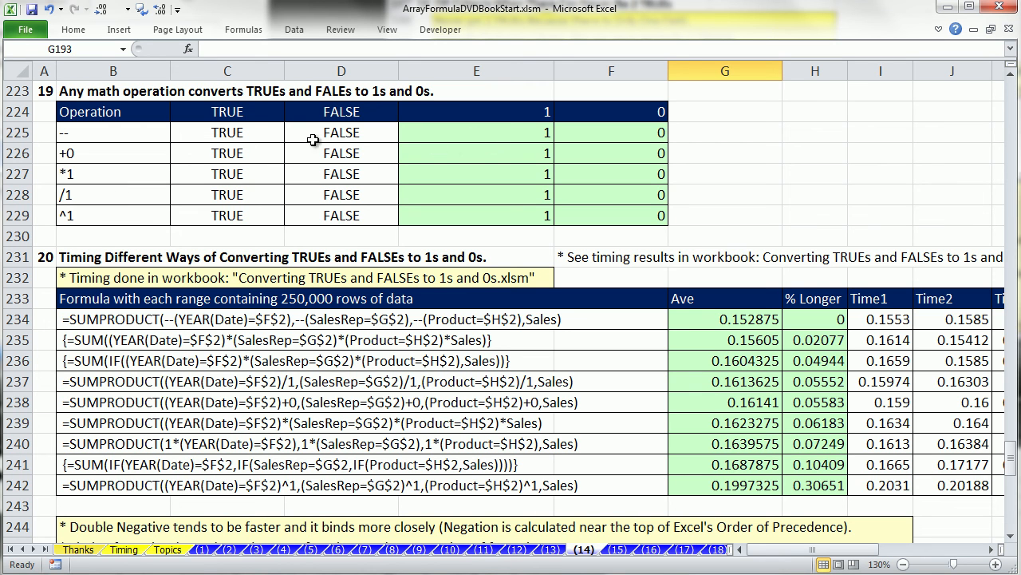
double_click(499, 132)
key("Escape")
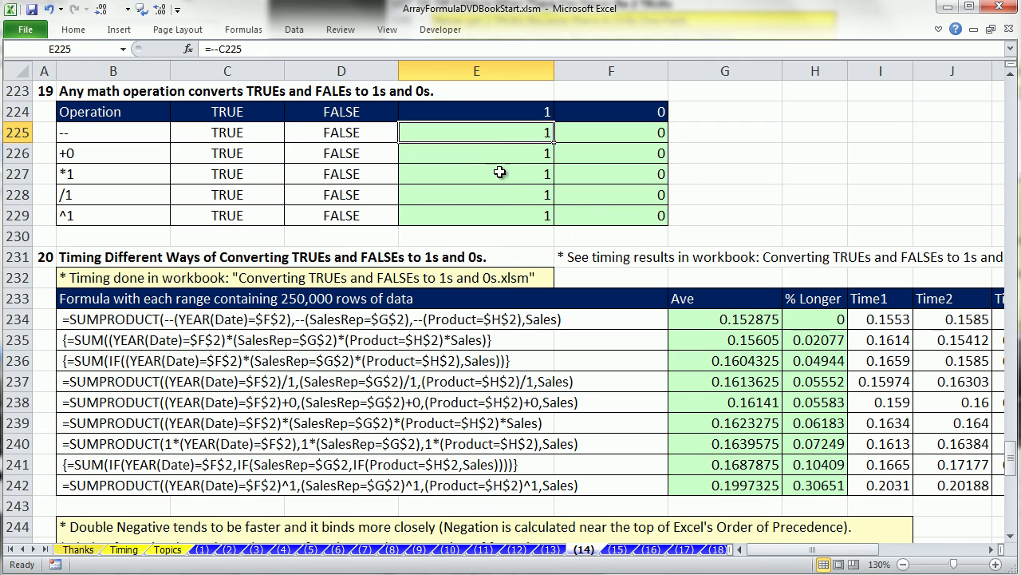
double_click(500, 152)
key("Escape")
left_click(504, 175)
double_click(504, 175)
key("Escape")
double_click(510, 198)
key("Escape")
double_click(518, 217)
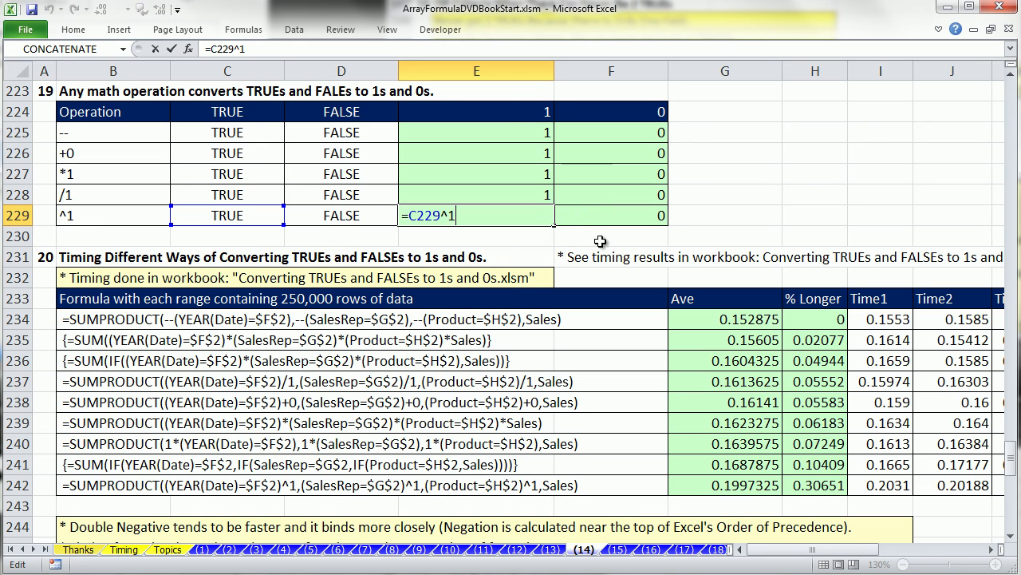
key("Escape")
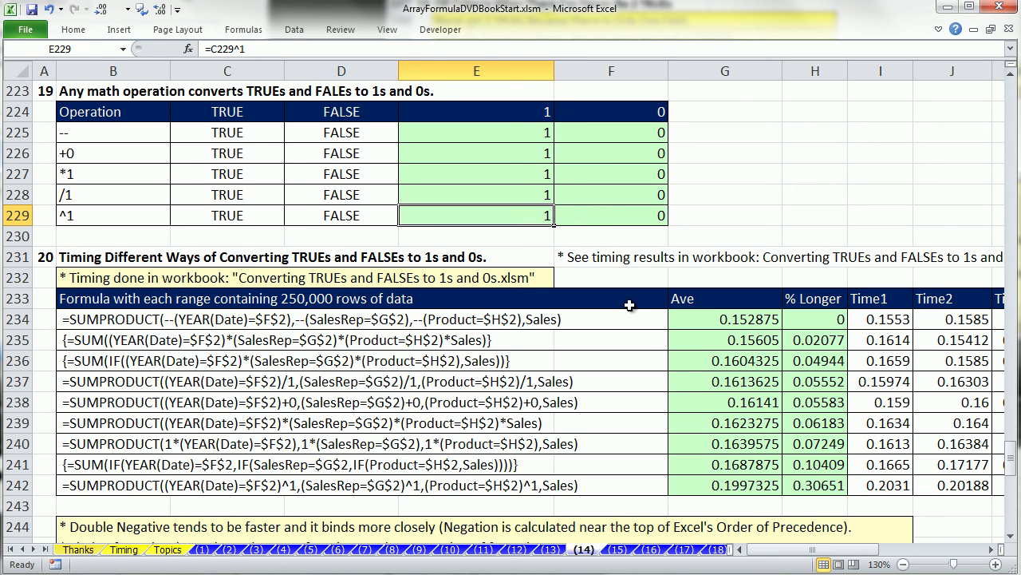
- Open the workbook "Converting TRUEs and FALSEs to 1s and 0s.xlsm" from the Timing Formulas folder inside ArrayFormulaVideoSeries
left_click(1012, 536)
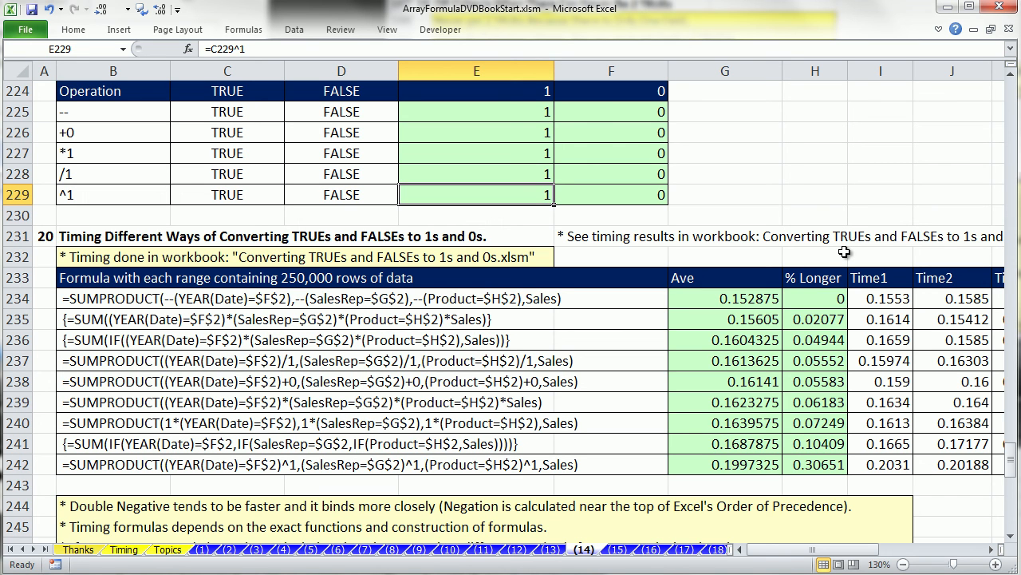
key("ctrl+o")
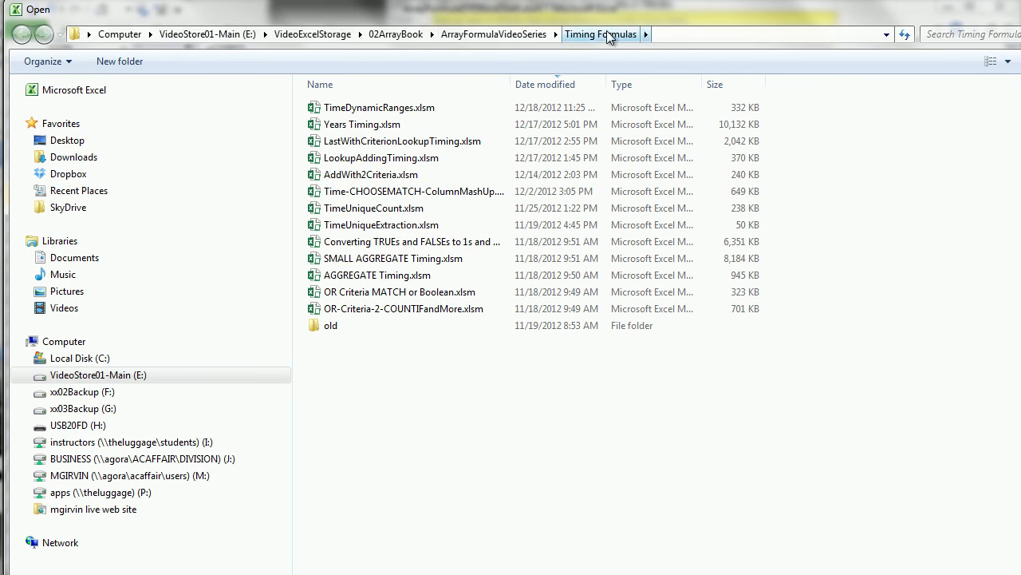
left_click(525, 37)
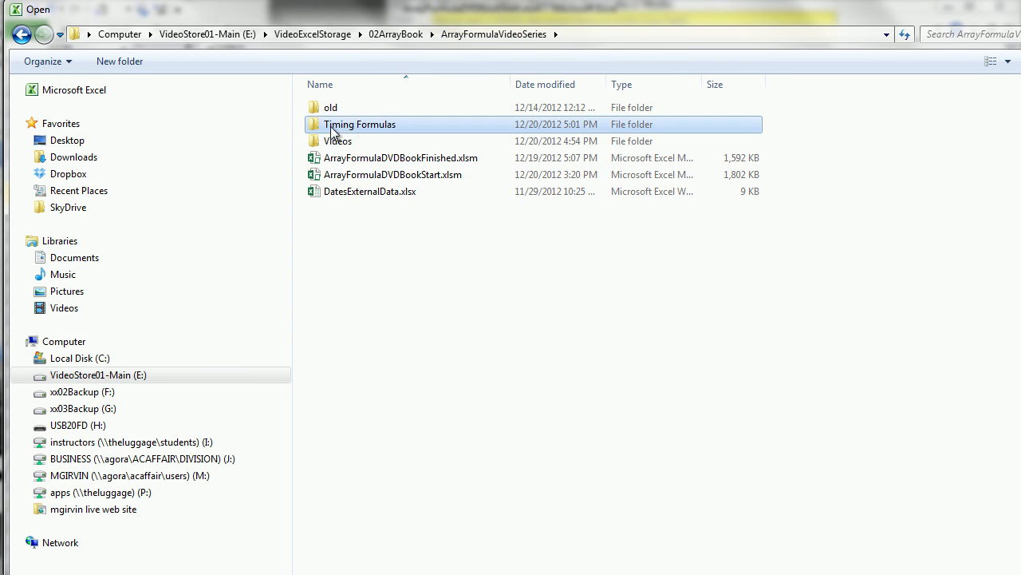
double_click(376, 128)
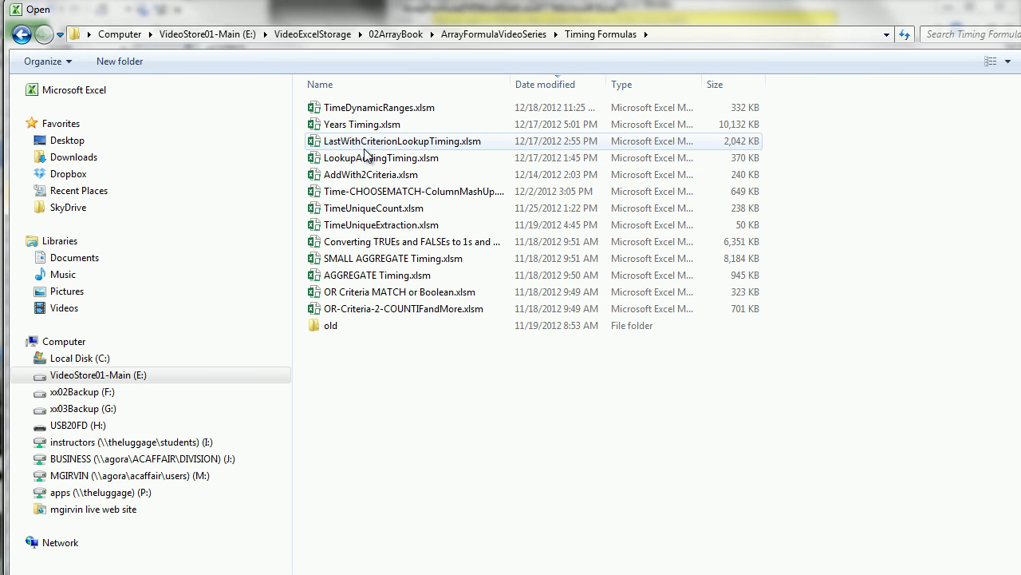
double_click(353, 249)
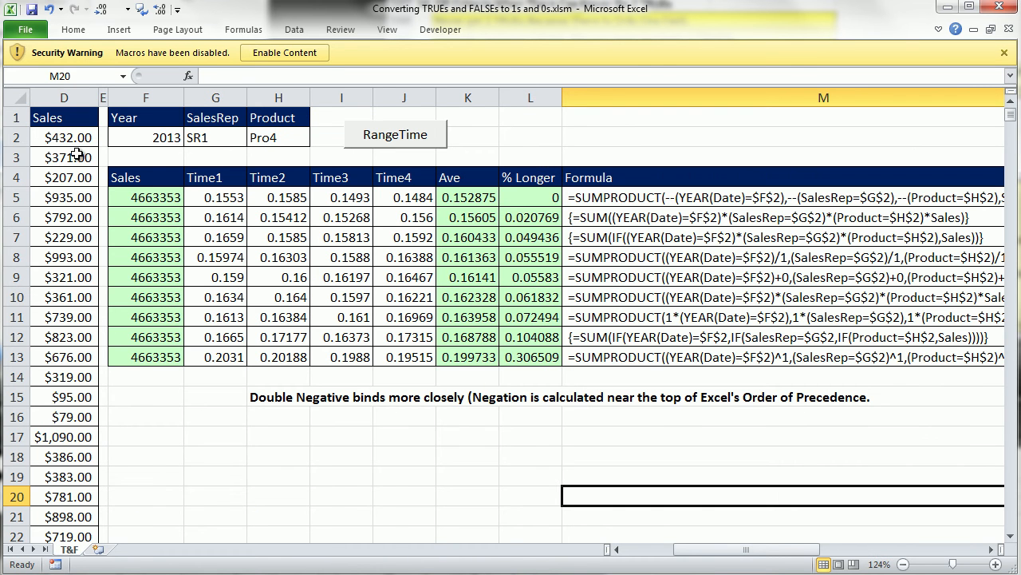
- Check how far the Sales data in column D extends, and return to cell A1
left_click(77, 159)
key("ctrl+Down")
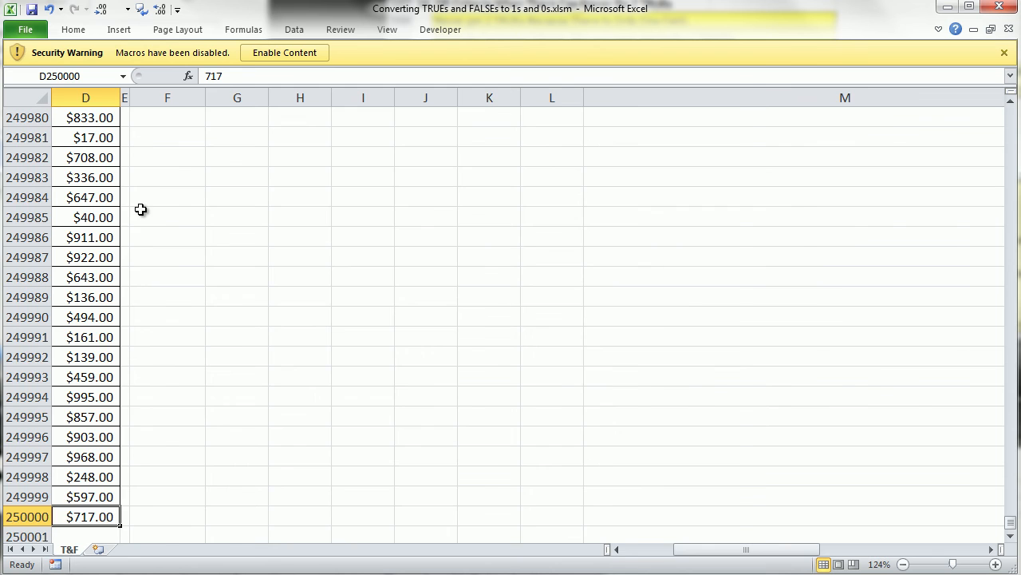
key("ctrl+Home")
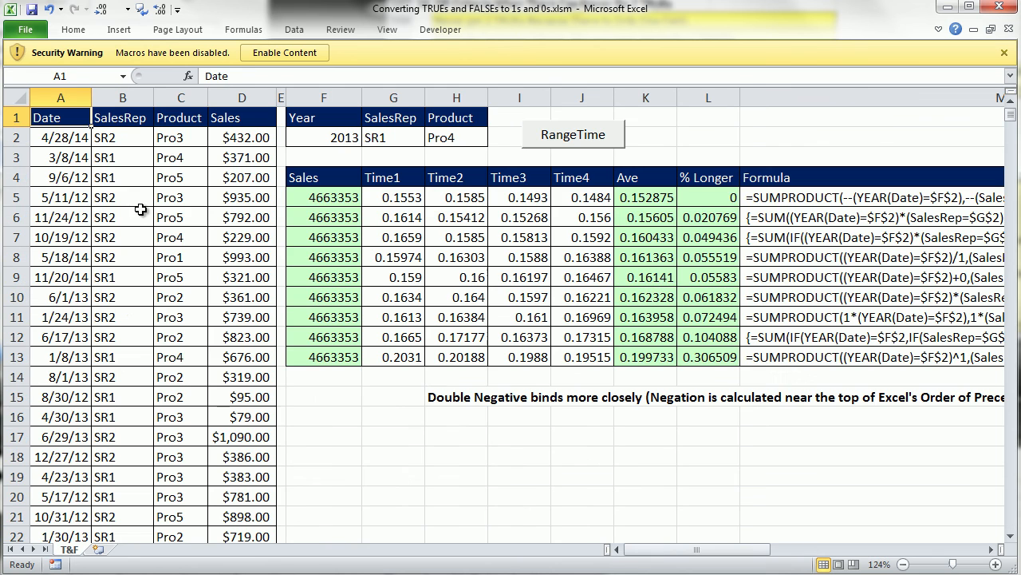
- Examine the double-negative SUMPRODUCT formula in F5, the multiplied SUM array formula in F6 and the SUM-IF array formula in F7
double_click(309, 195)
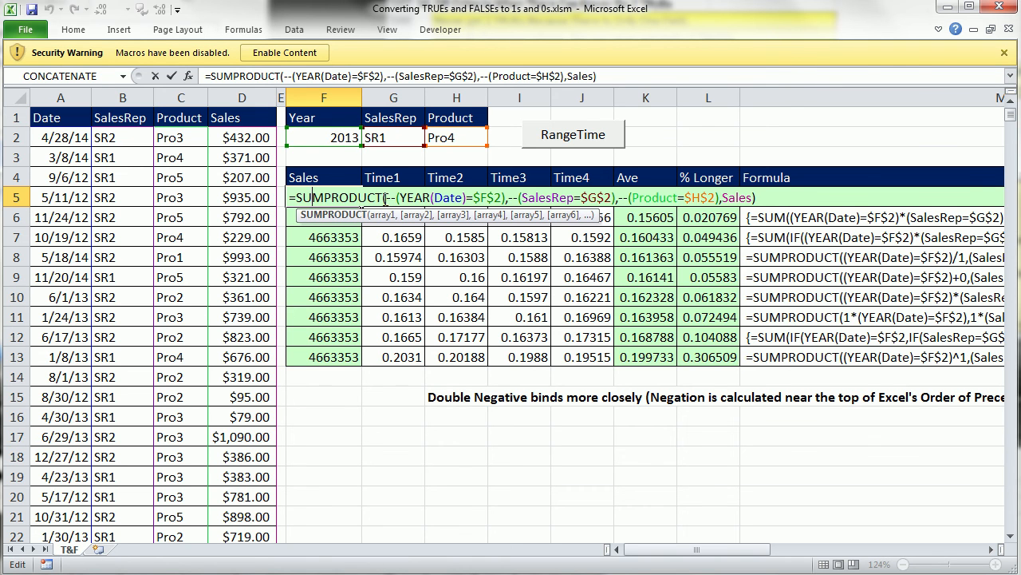
key("Escape")
double_click(333, 217)
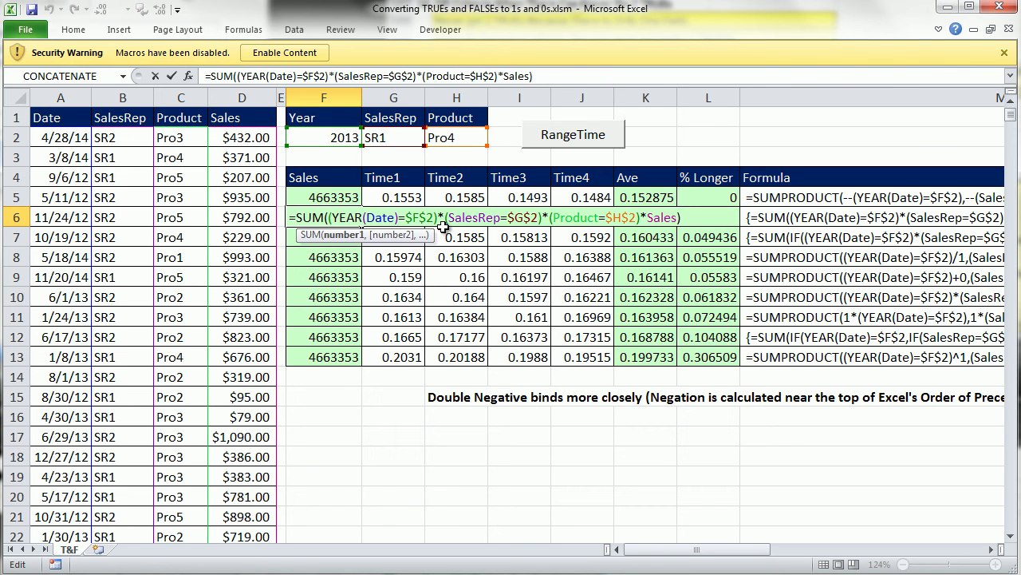
key("Escape")
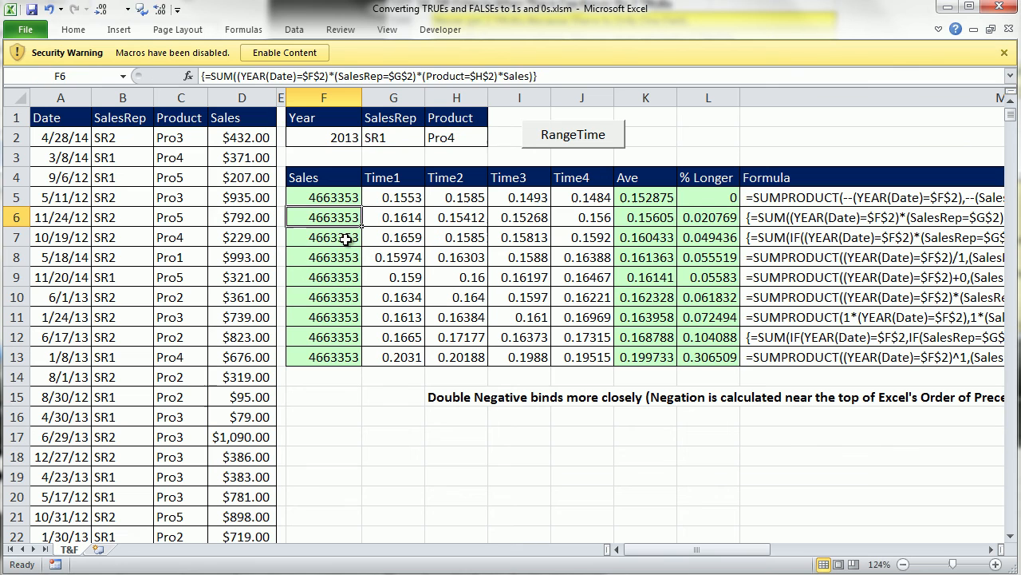
left_click(342, 236)
double_click(342, 236)
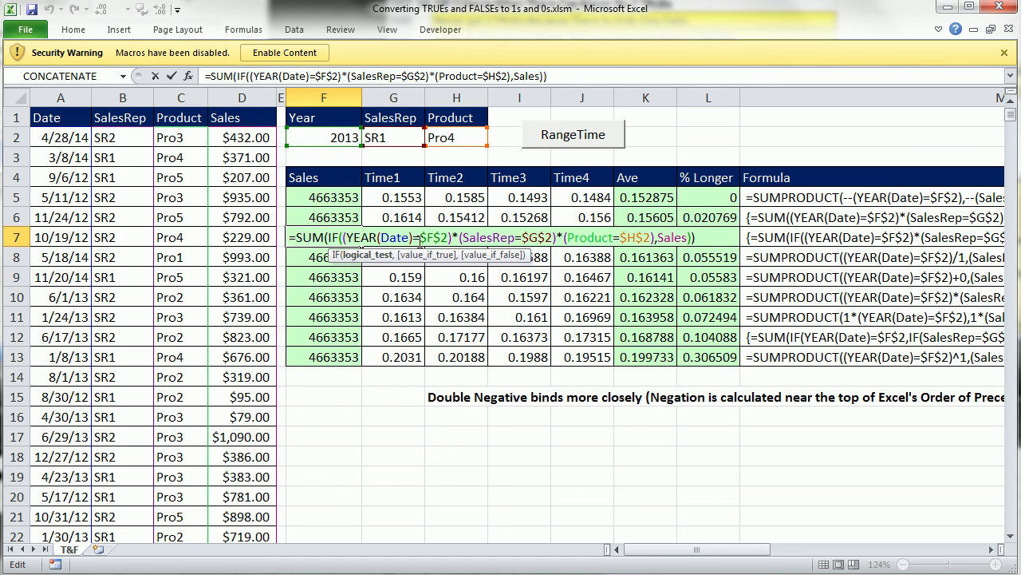
key("Escape")
- Examine the SUMPRODUCT formulas in F8:F10 that convert the criteria with /1, +0 and direct multiplication
left_click(335, 257)
double_click(323, 257)
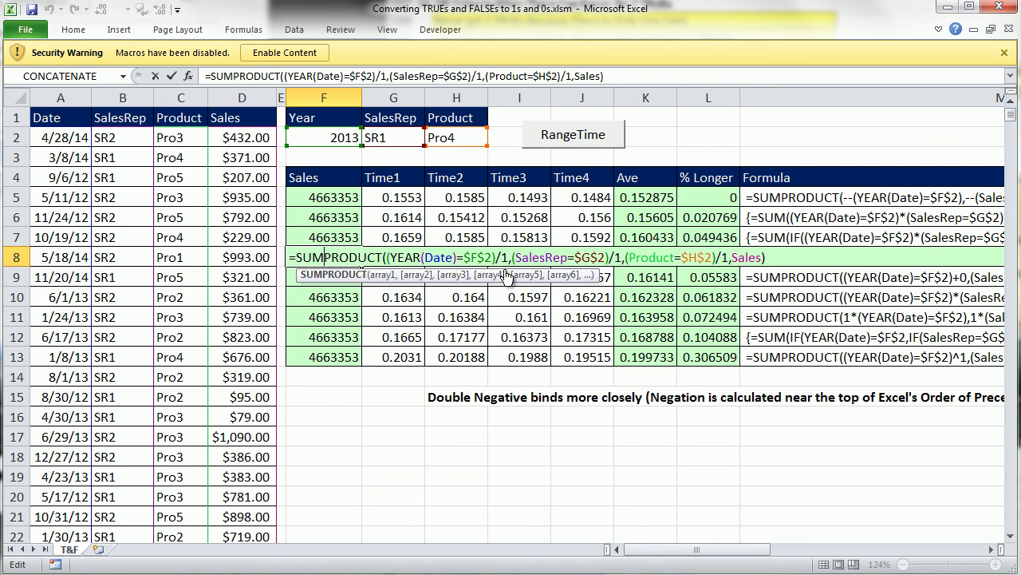
left_click(337, 278)
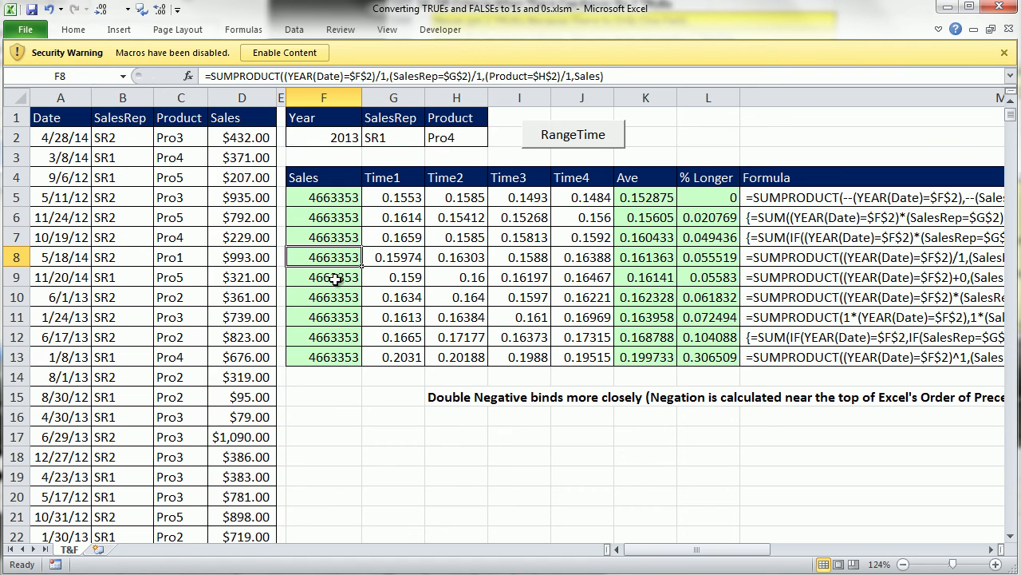
double_click(337, 278)
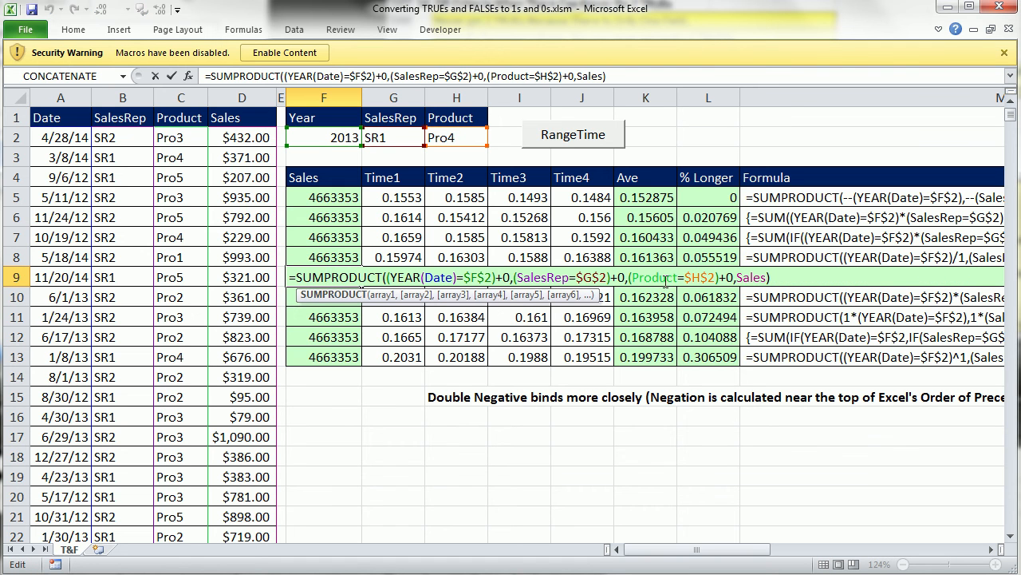
key("Escape")
left_click(335, 302)
double_click(336, 302)
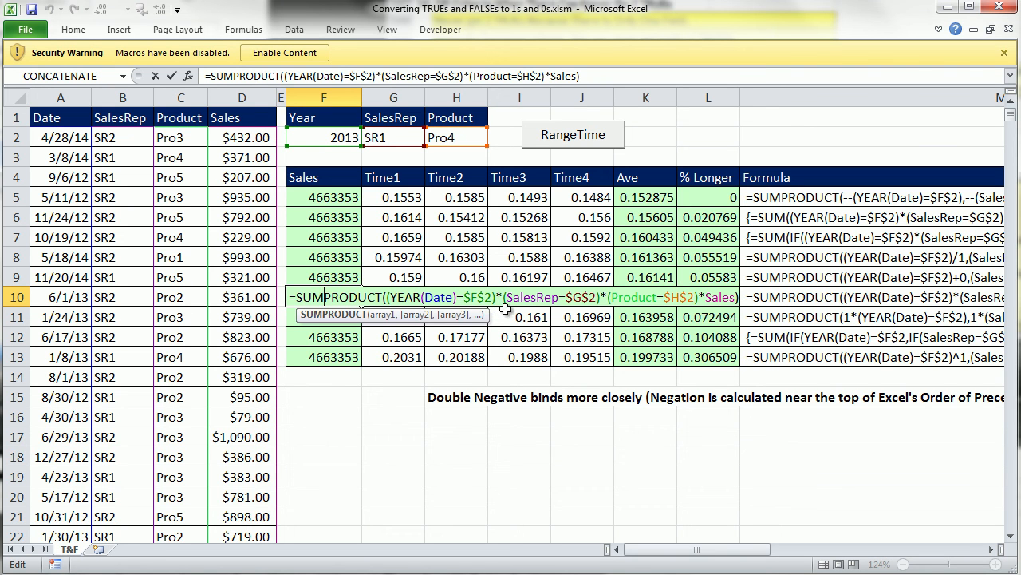
key("Return")
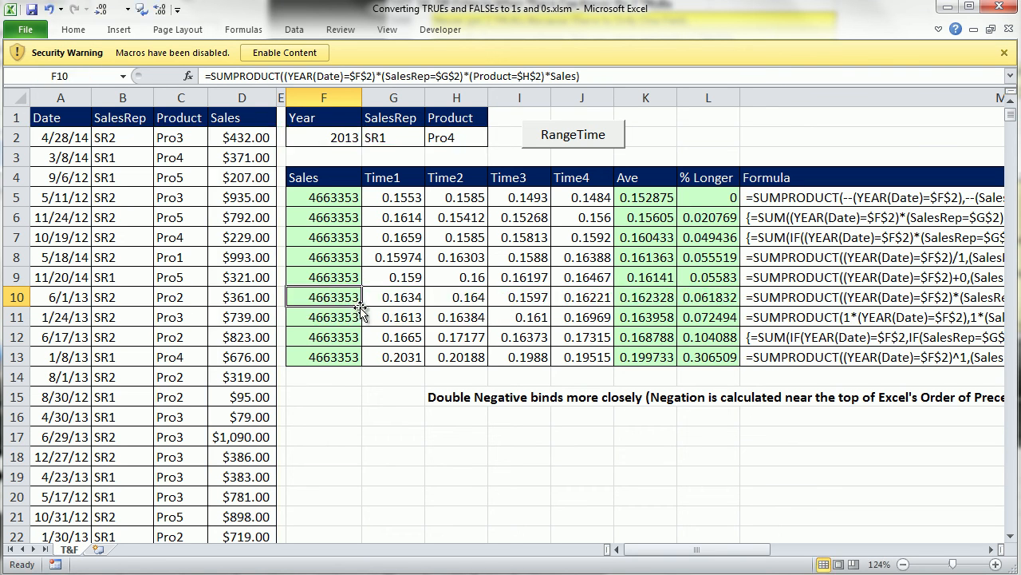
- Examine the 1* SUMPRODUCT formula in F11 and the nested-IF SUM array formula in F12, keeping both formulas intact
double_click(339, 316)
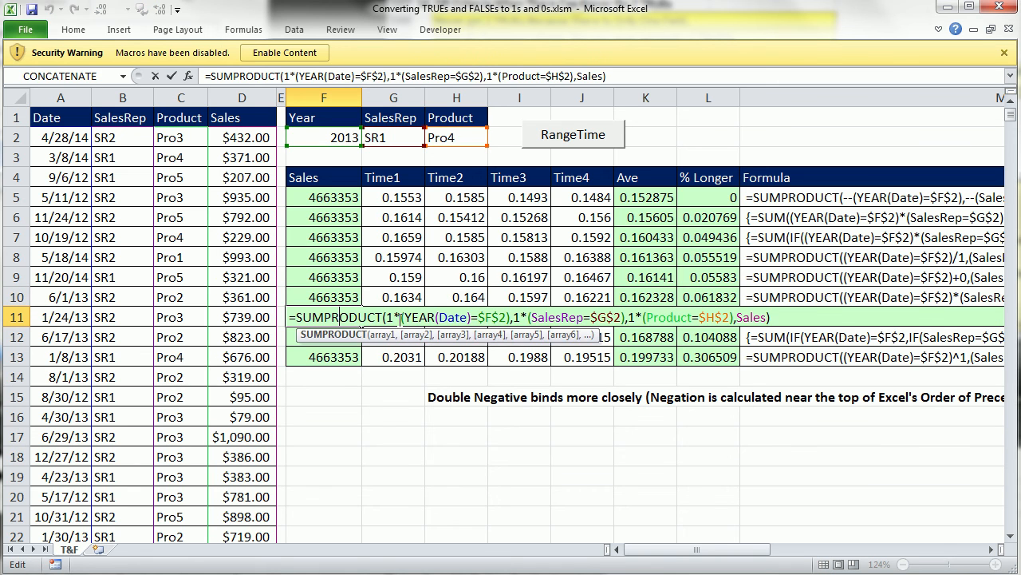
key("Return")
double_click(351, 336)
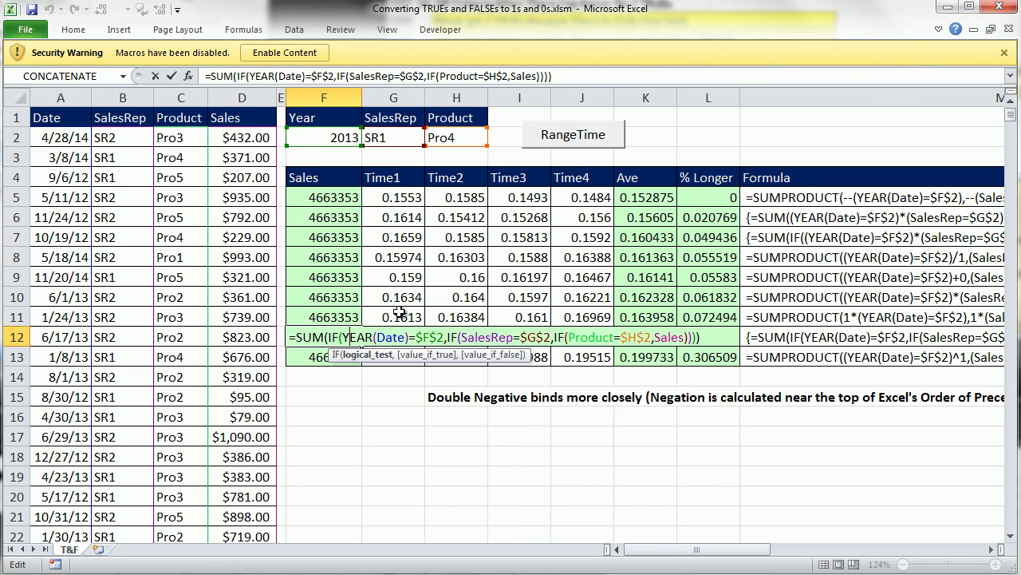
key("ctrl+shift+Return")
- Compare the single-IF array formula with multiplied criteria in F7 against the nested-IF array formula in F12
double_click(331, 256)
key("Escape")
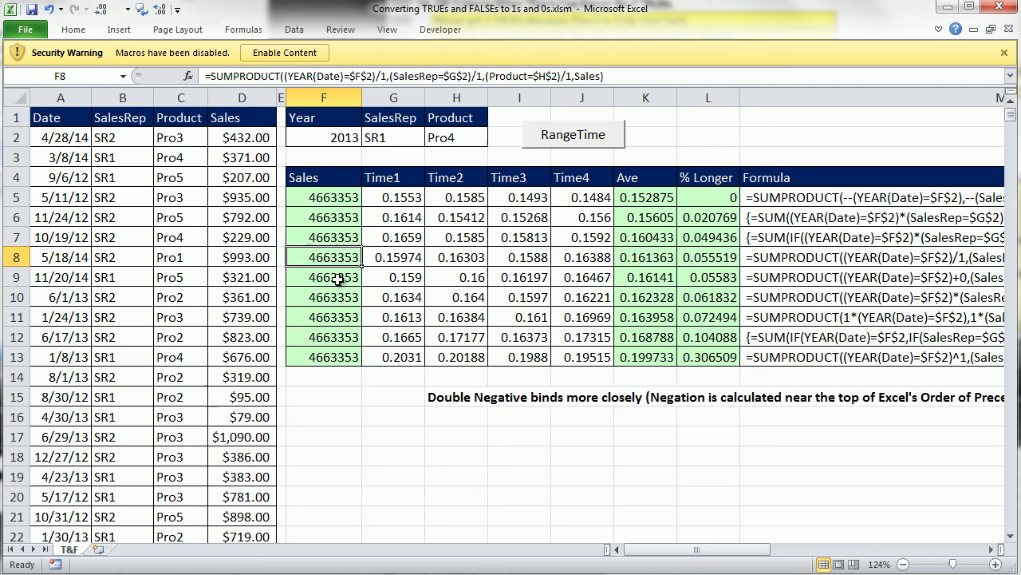
double_click(333, 237)
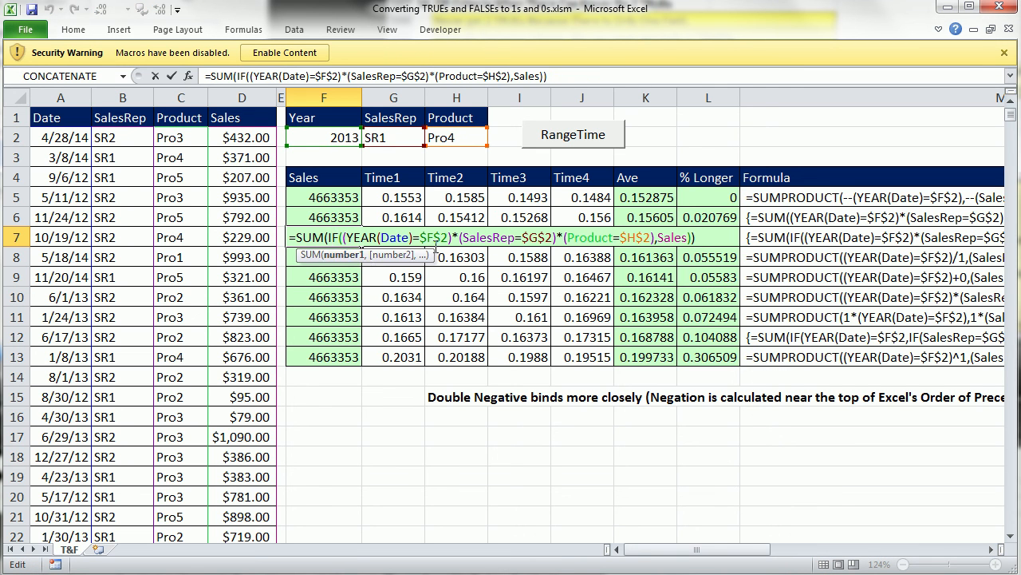
key("Escape")
double_click(341, 337)
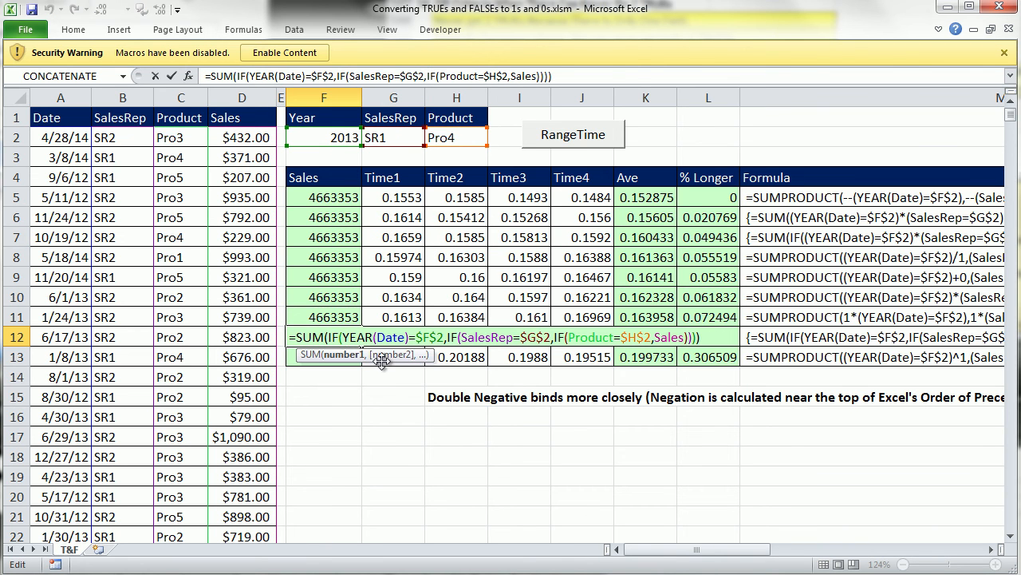
key("ctrl+shift+Return")
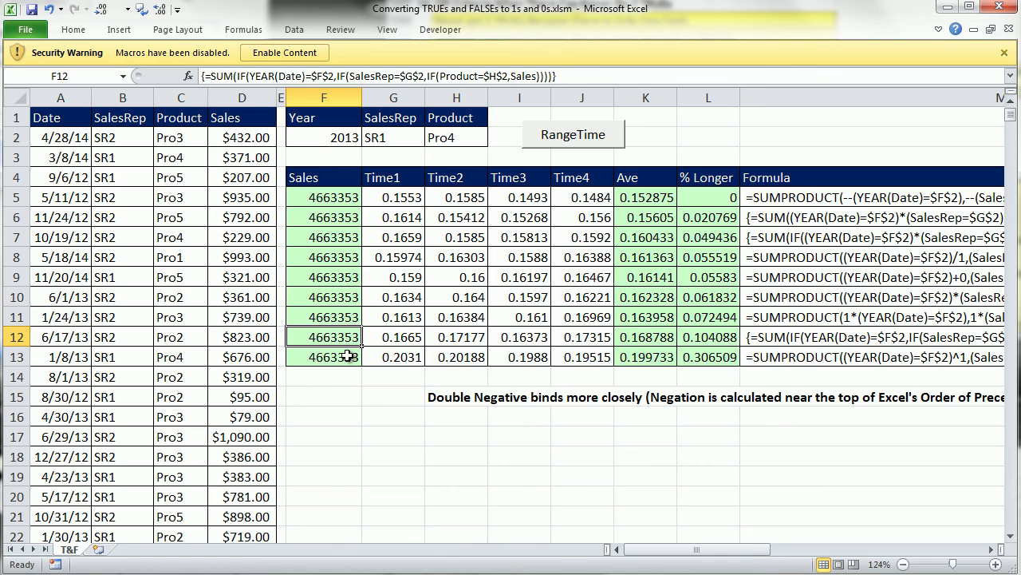
- Examine the ^1 SUMPRODUCT formula in F13 and compare it with the double-negative formula in F5
double_click(348, 356)
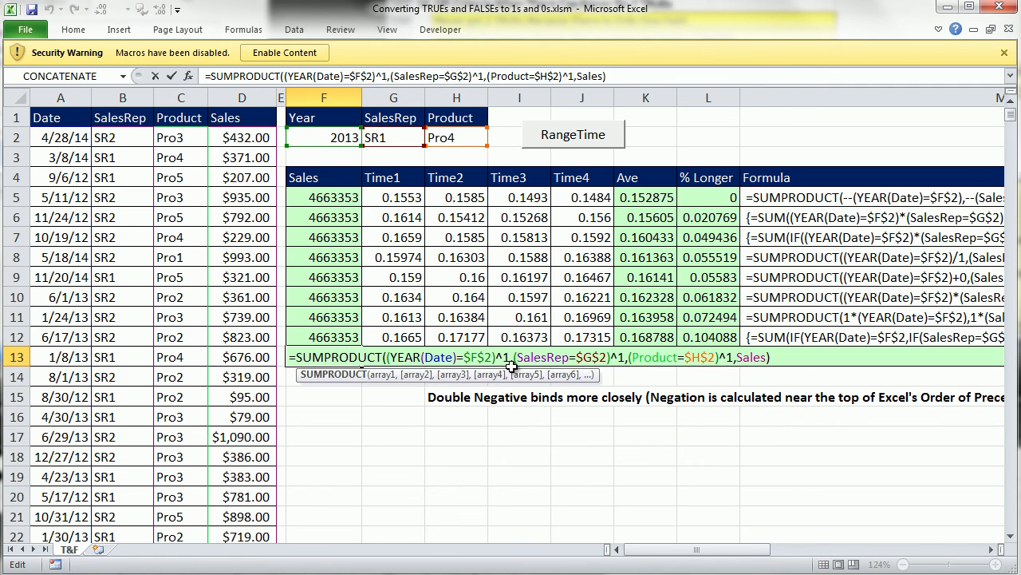
key("ctrl+Return")
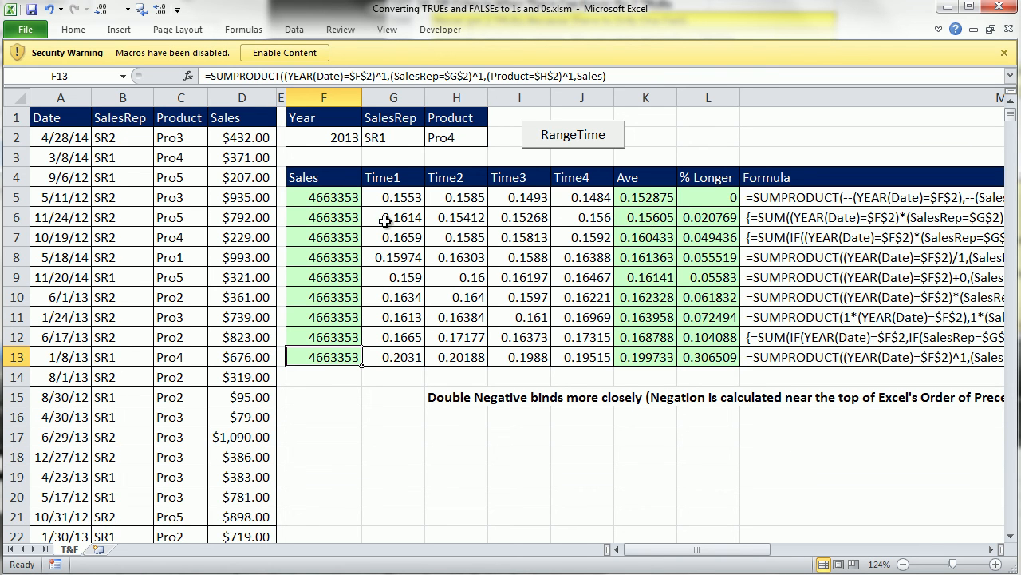
double_click(341, 198)
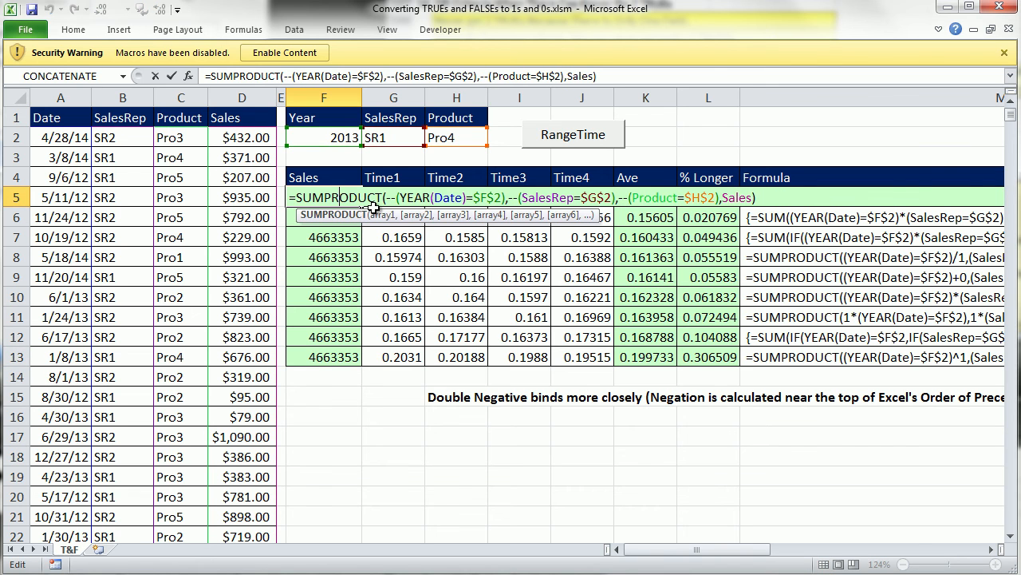
key("Escape")
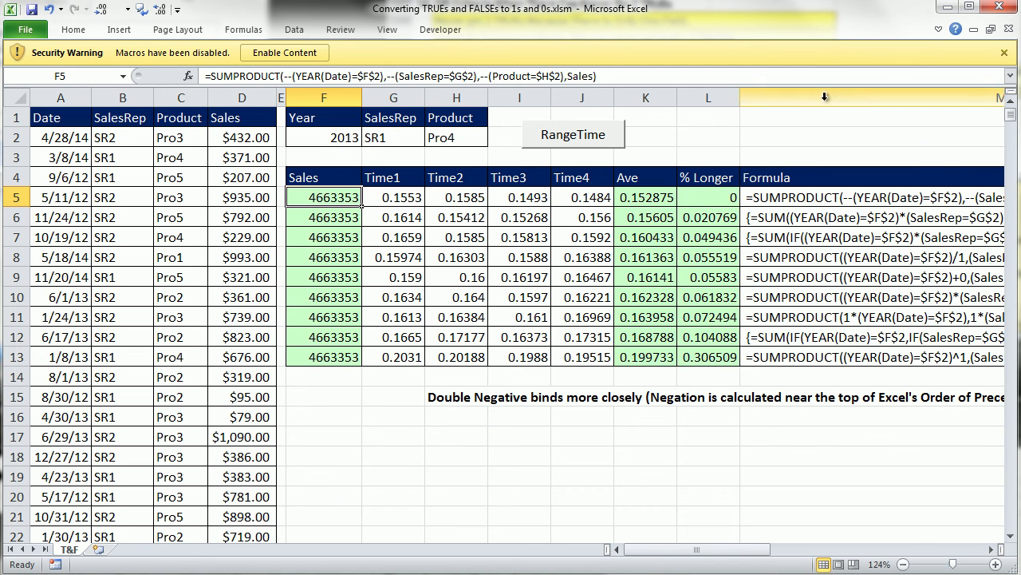
- Close "Converting TRUEs and FALSEs to 1s and 0s.xlsm" without saving and select cell G243 below the timing table in ArrayFormulaDVDBookStart.xlsm
left_click(1009, 29)
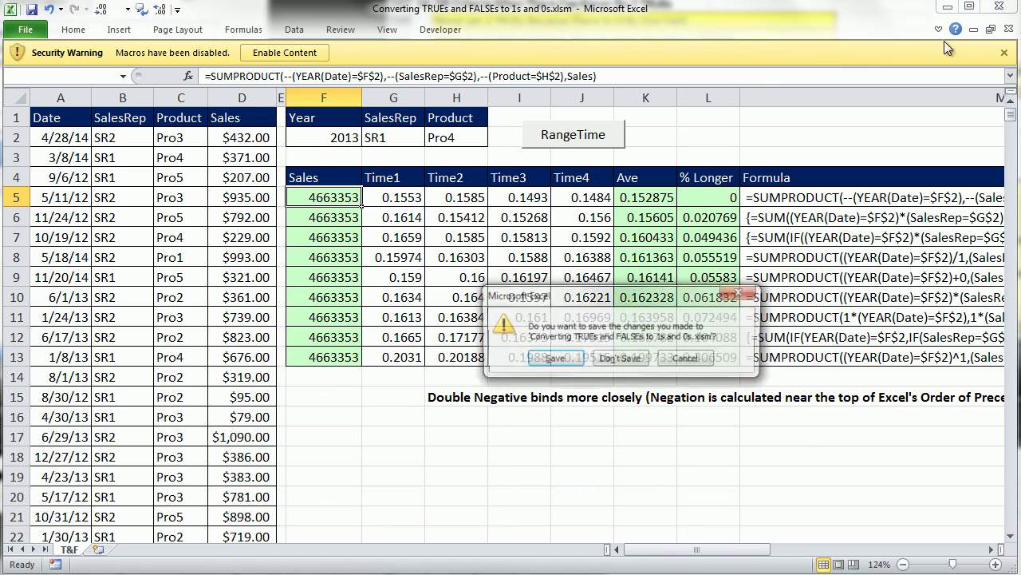
left_click(620, 359)
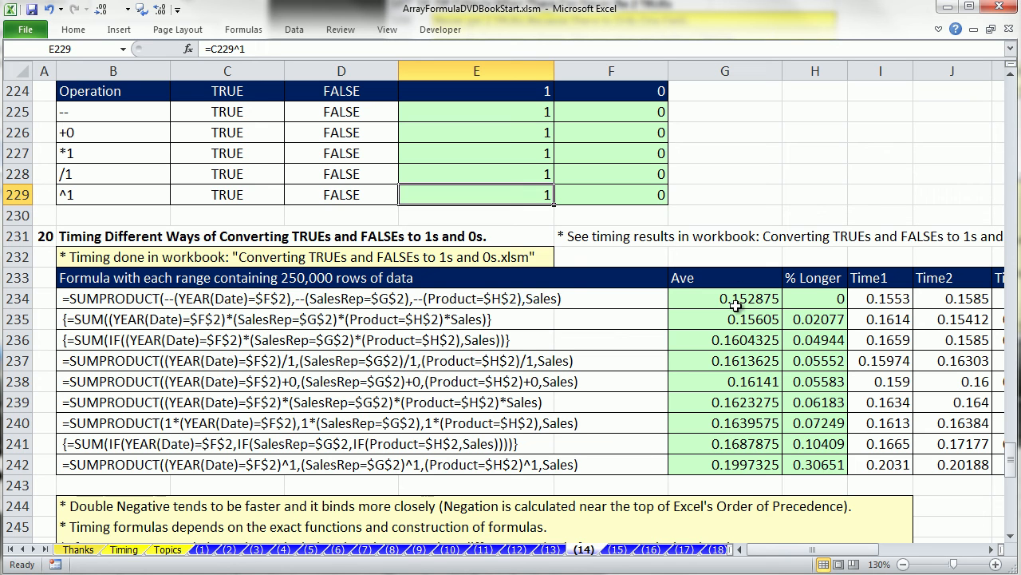
left_click(728, 478)
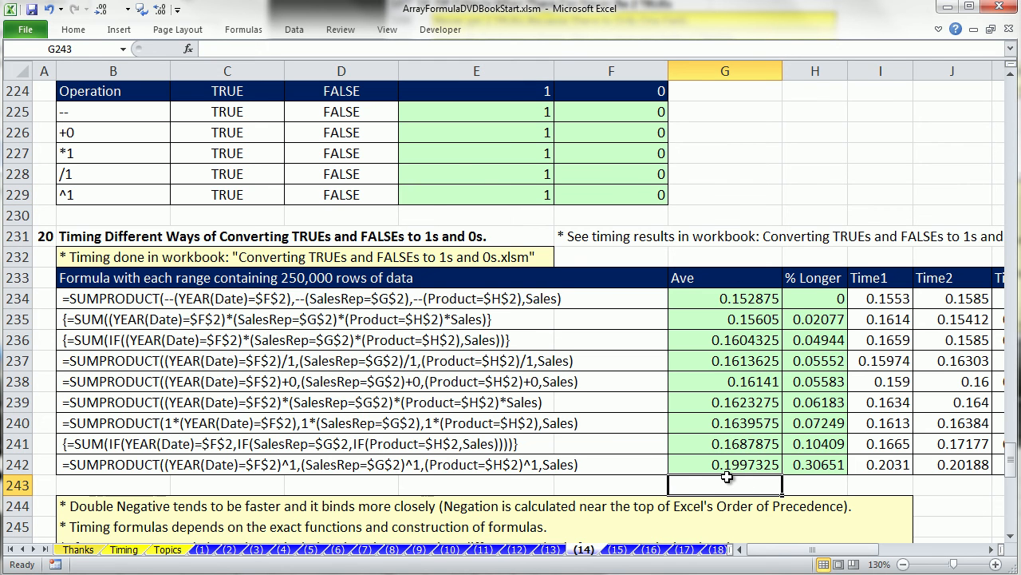
- Review the formula timing notes in rows 244 to 250 and the AND and OR criteria guidelines in rows 253 to 277
scroll(728, 477, "down", 3)
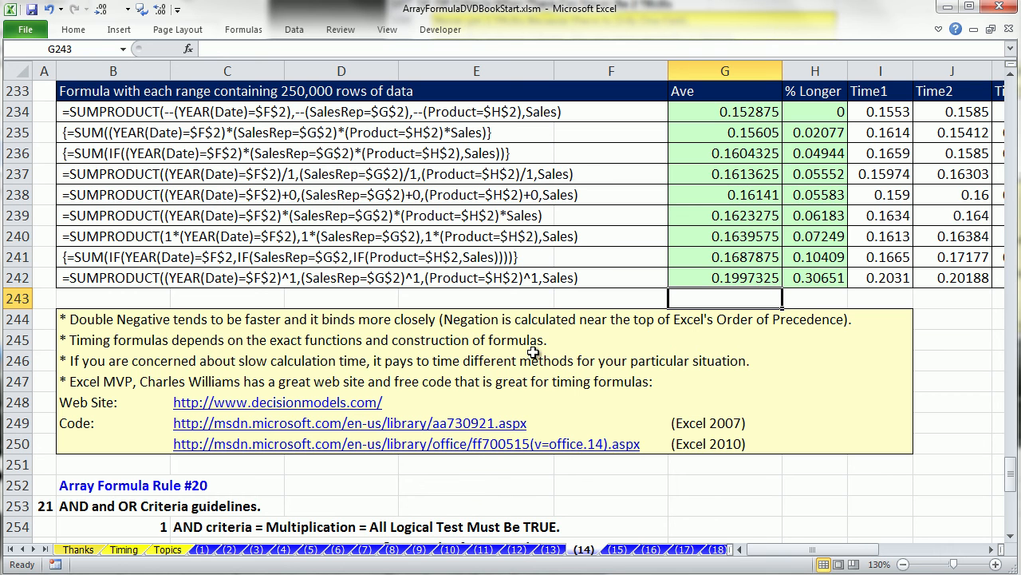
left_click(1011, 536)
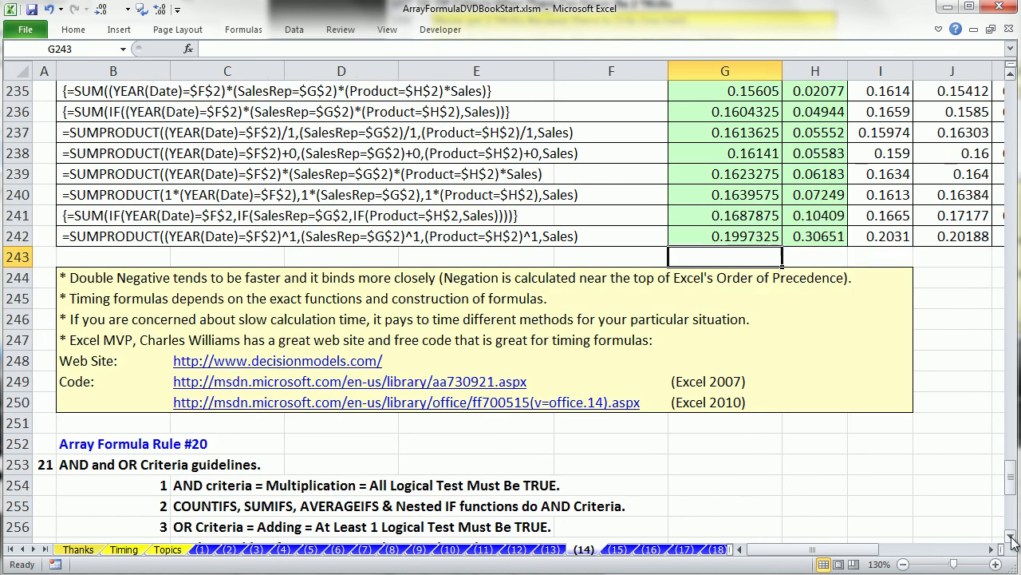
left_click_drag(1012, 539, 1012, 540)
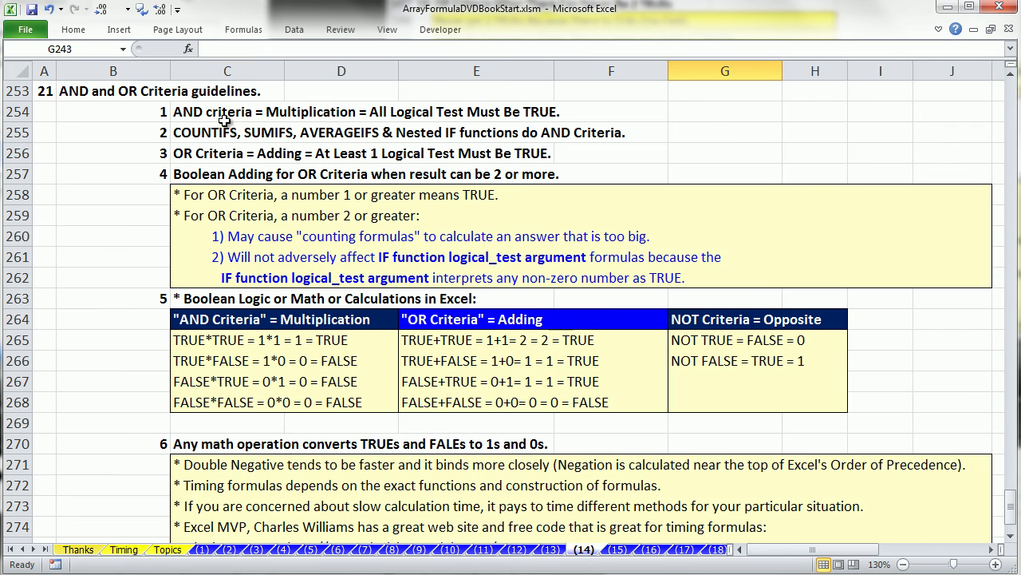
scroll(193, 490, "down", 3)
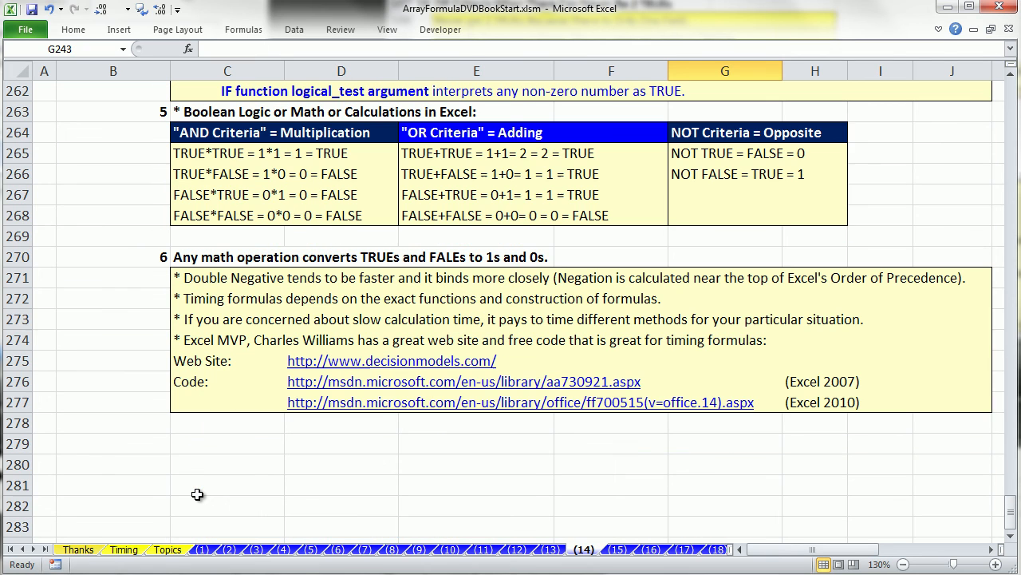
scroll(266, 488, "up", 3)
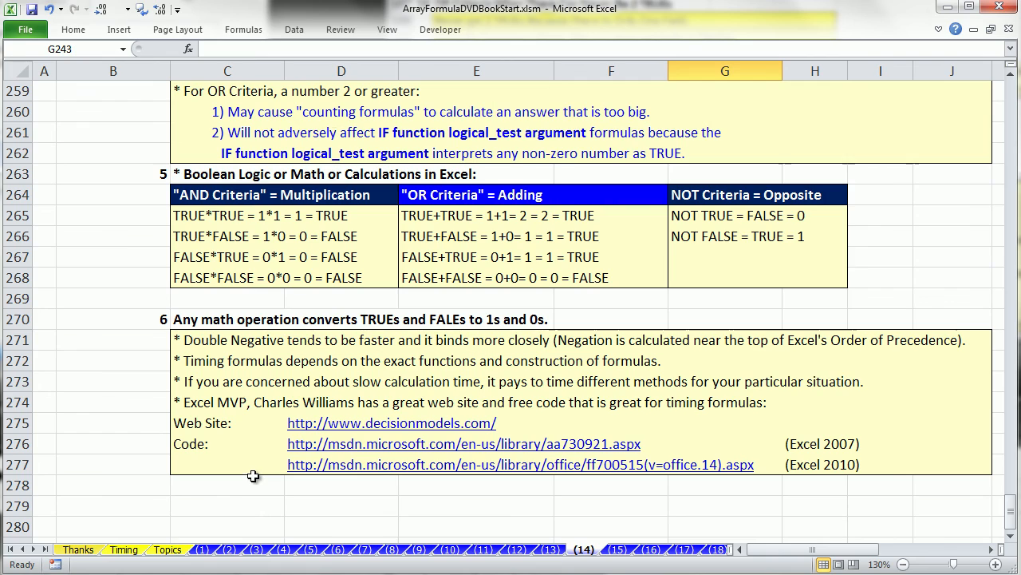
left_click(103, 279)
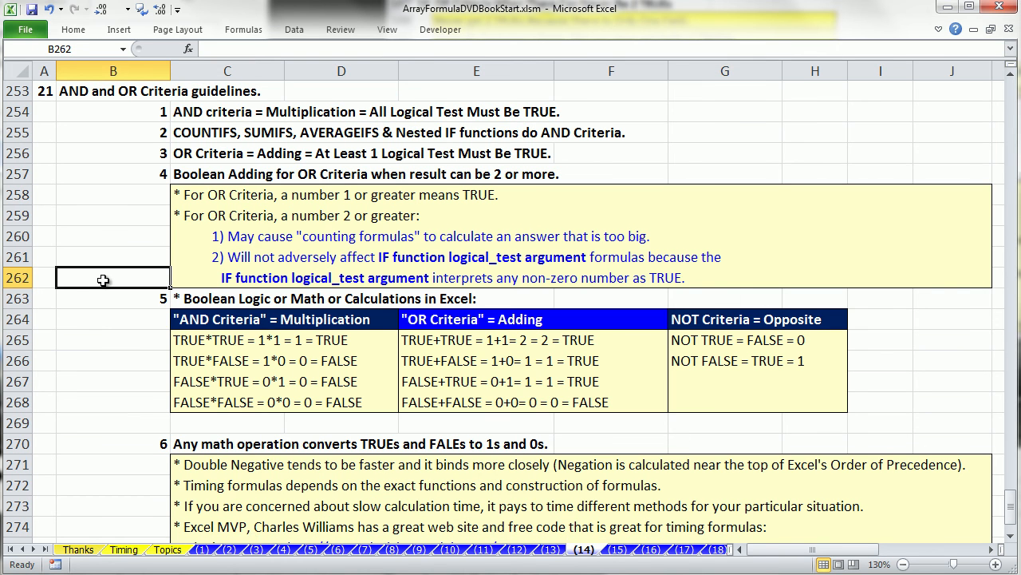